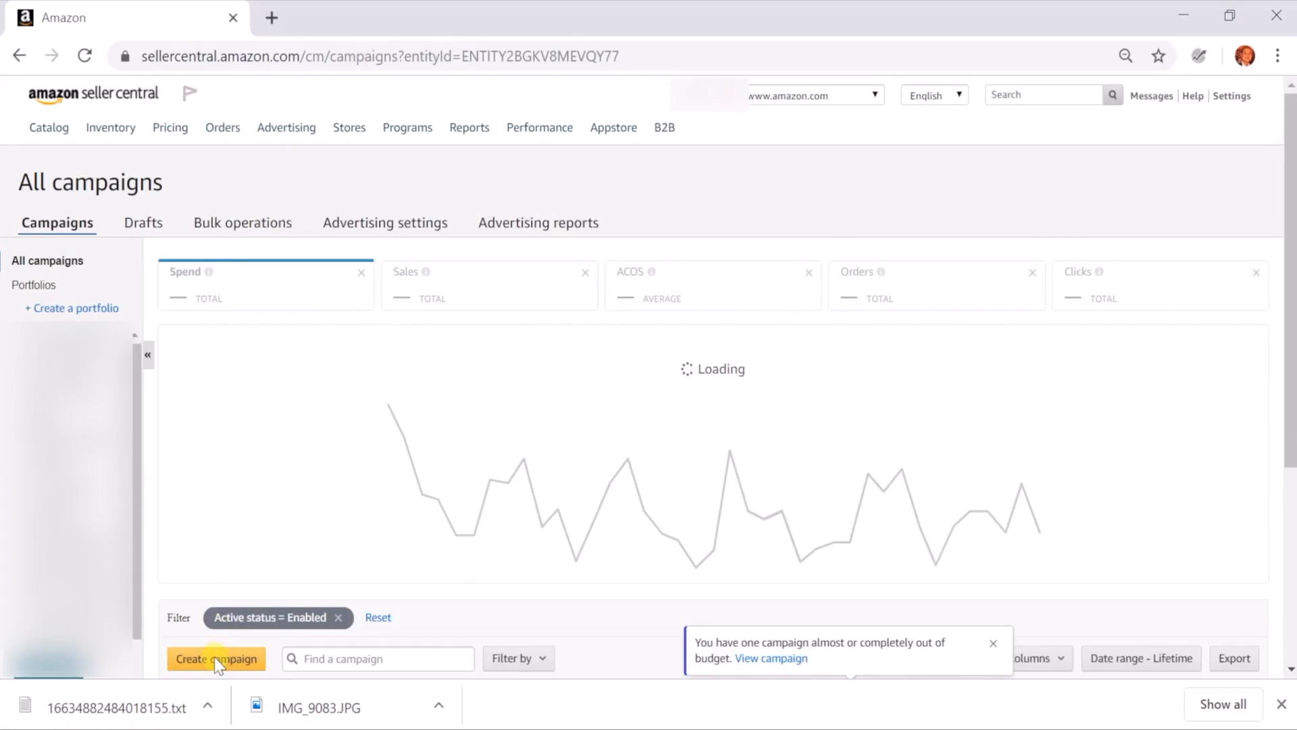
Start a new Sponsored Brands campaign and name it "SKU123 - BR HSA - Beach Ball"
{"action": "left_click", "coordinate": [216, 662]}
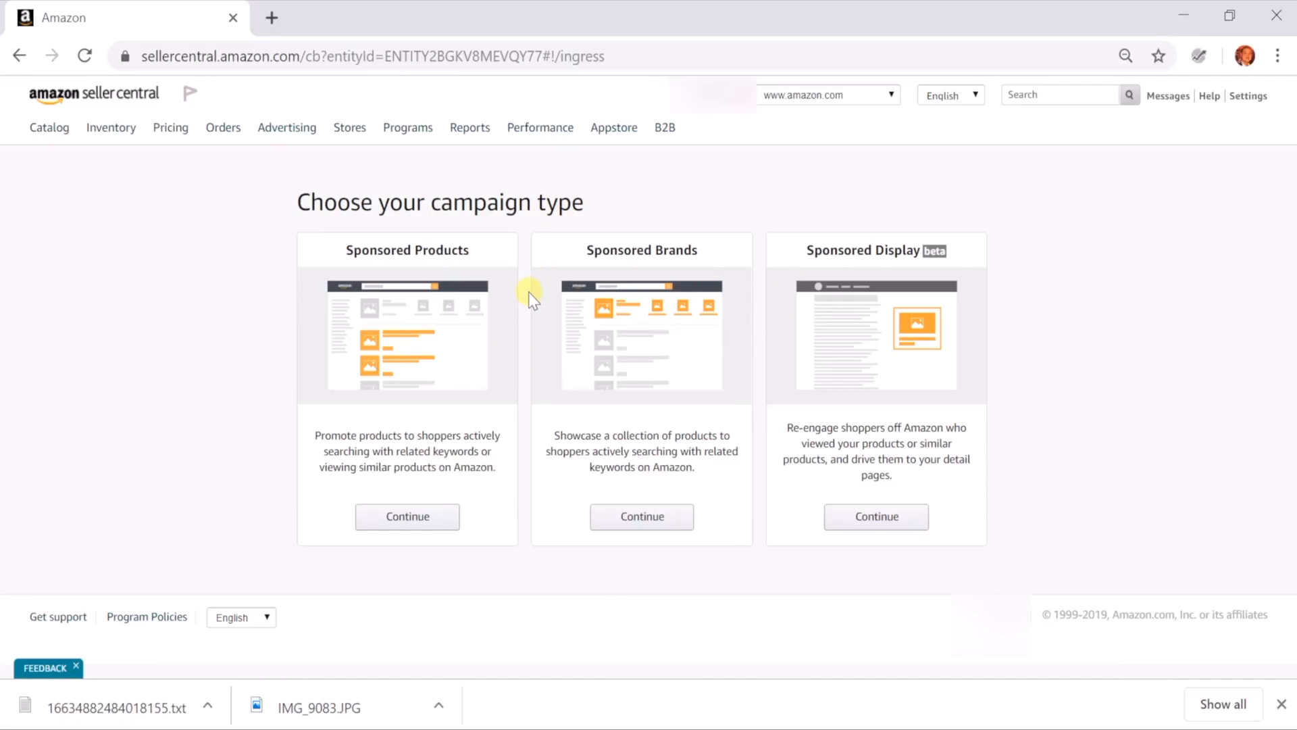
{"action": "left_click", "coordinate": [627, 517]}
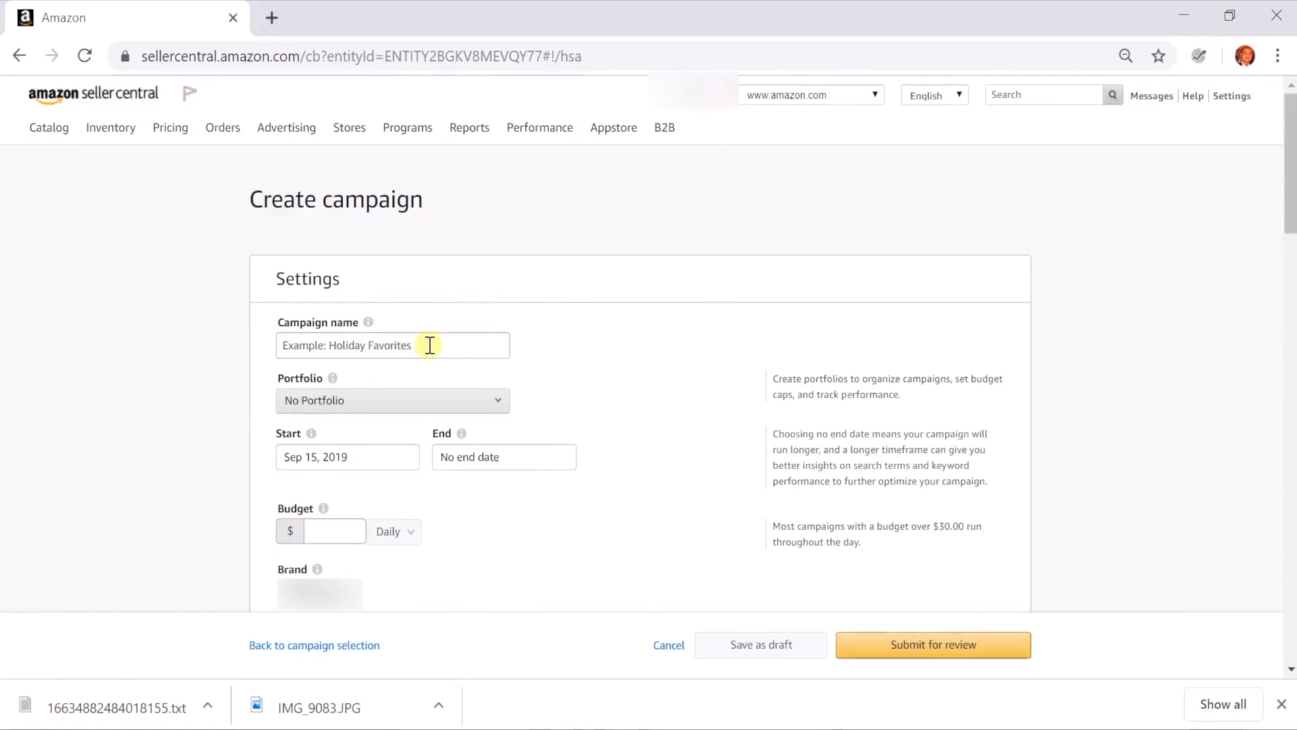
{"action": "left_click", "coordinate": [430, 345]}
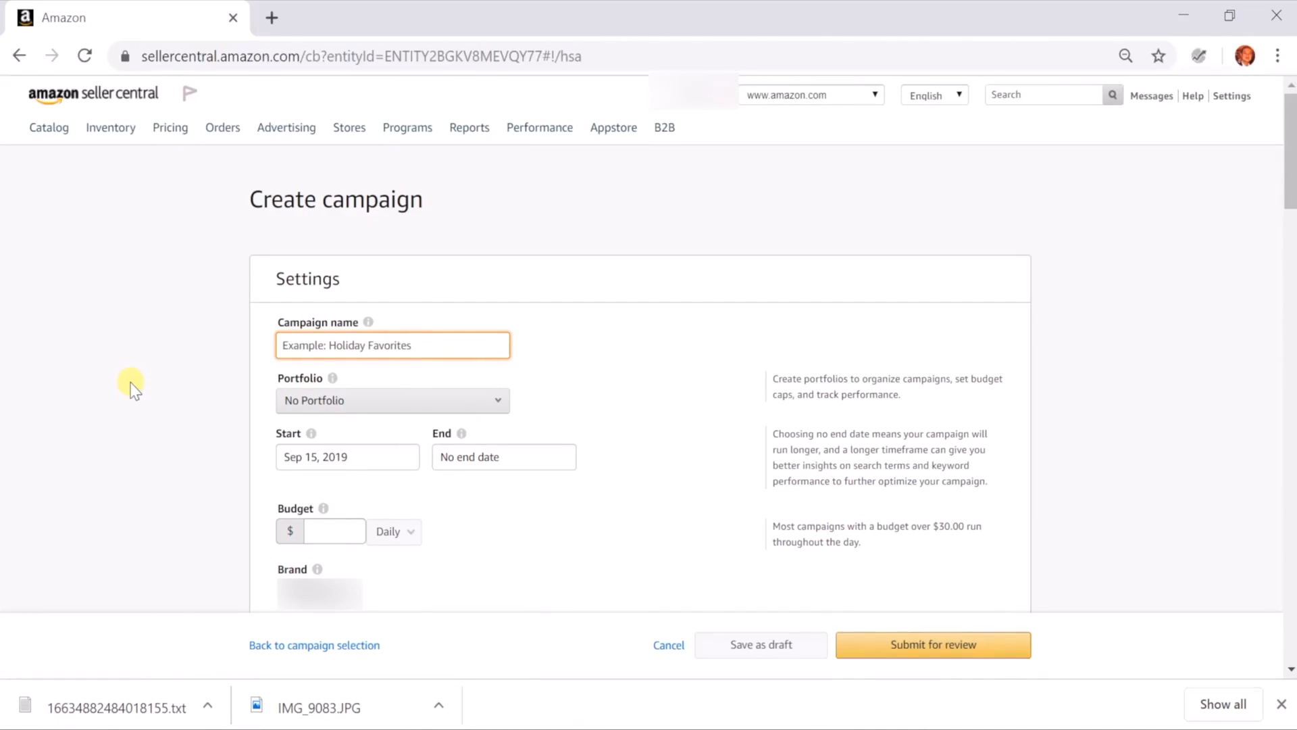
{"action": "type", "text": "SKU"}
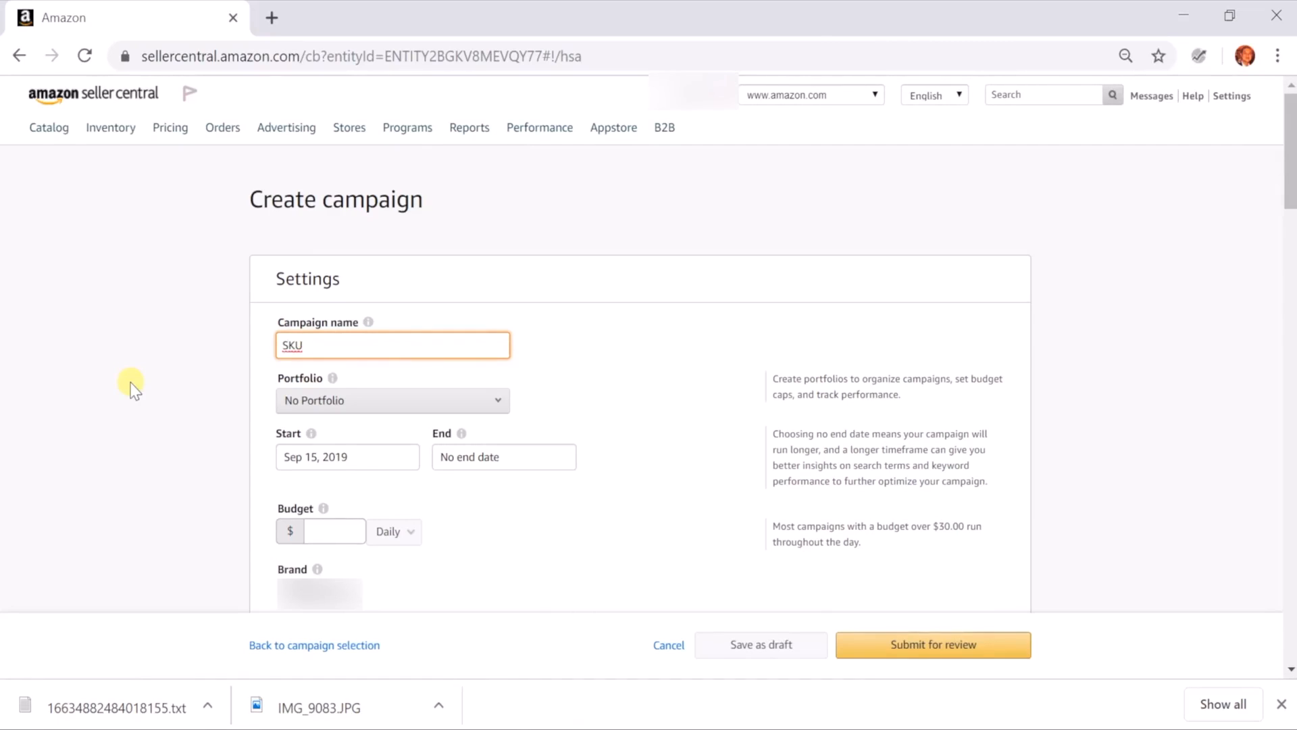
{"action": "type", "text": "123 - BR HSA - Beach Ball"}
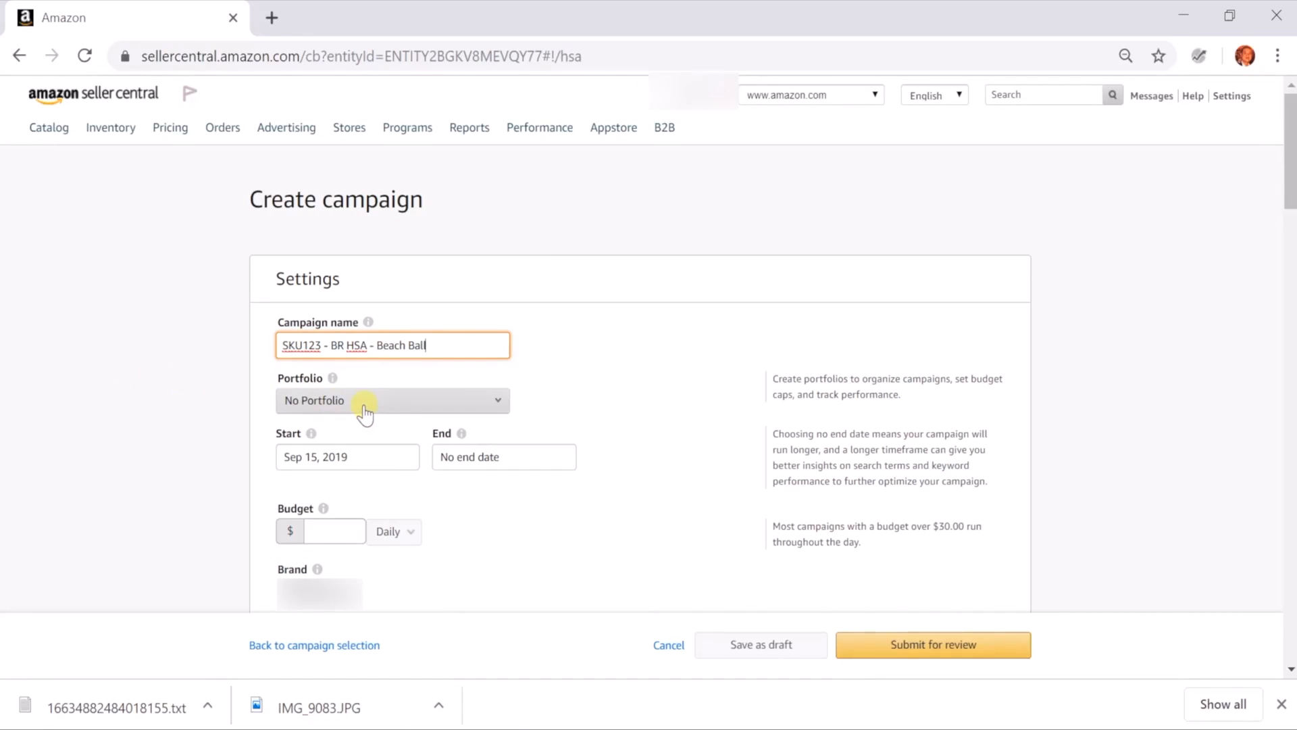
Check the portfolio choices and set the campaign's daily budget to $10
{"action": "left_click", "coordinate": [404, 400]}
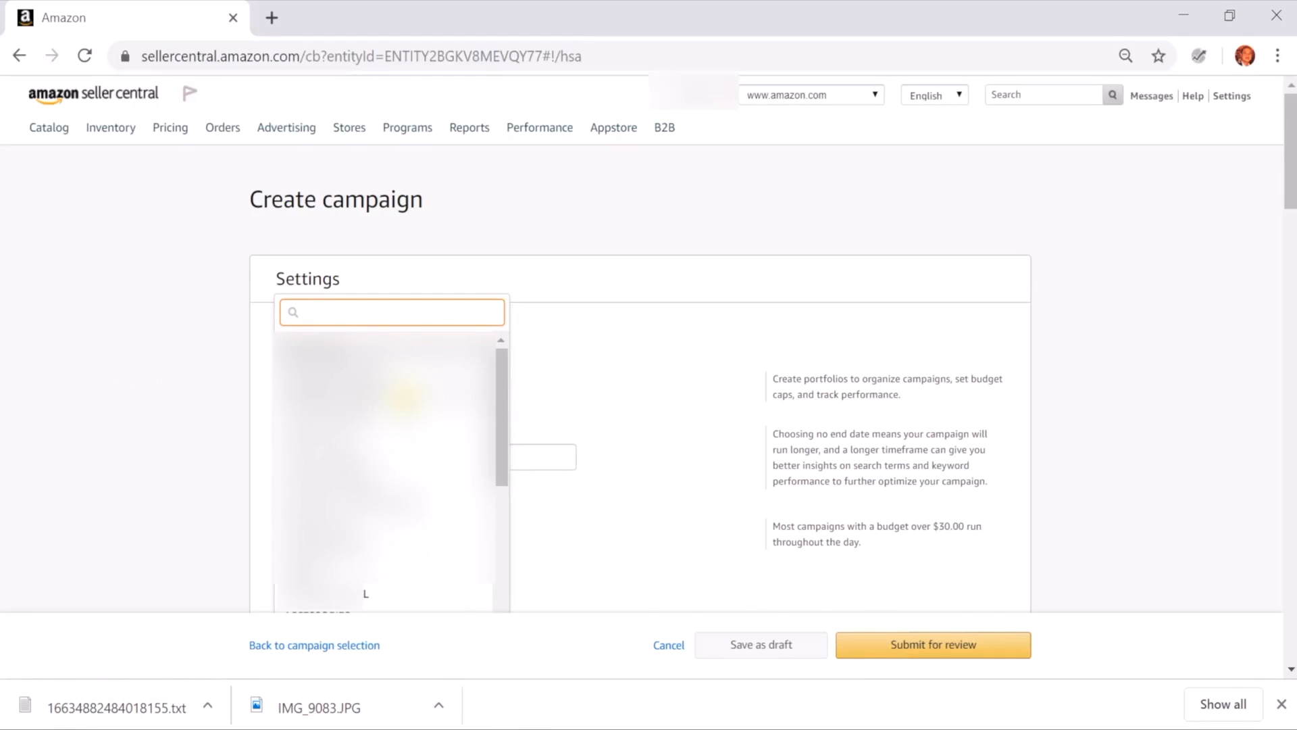
{"action": "left_click", "coordinate": [545, 353]}
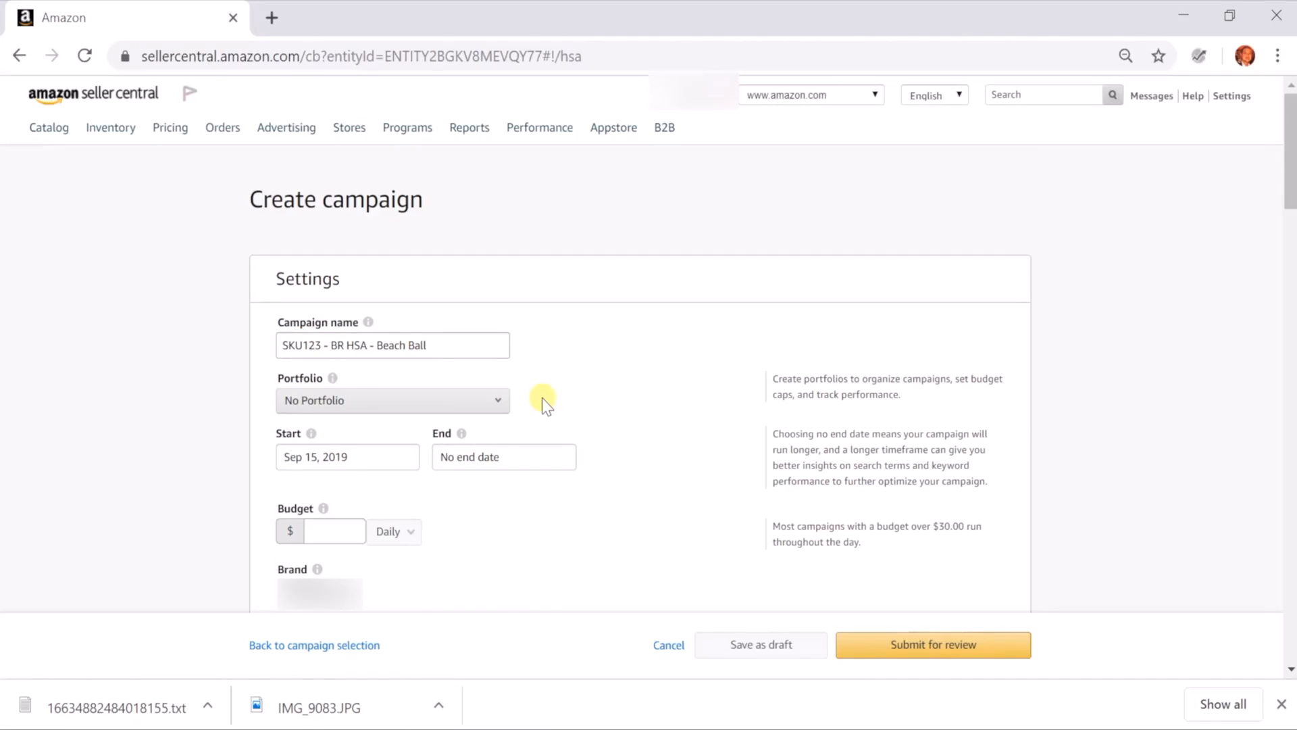
{"action": "scroll", "coordinate": [565, 394], "scroll_direction": "down", "scroll_amount": 1}
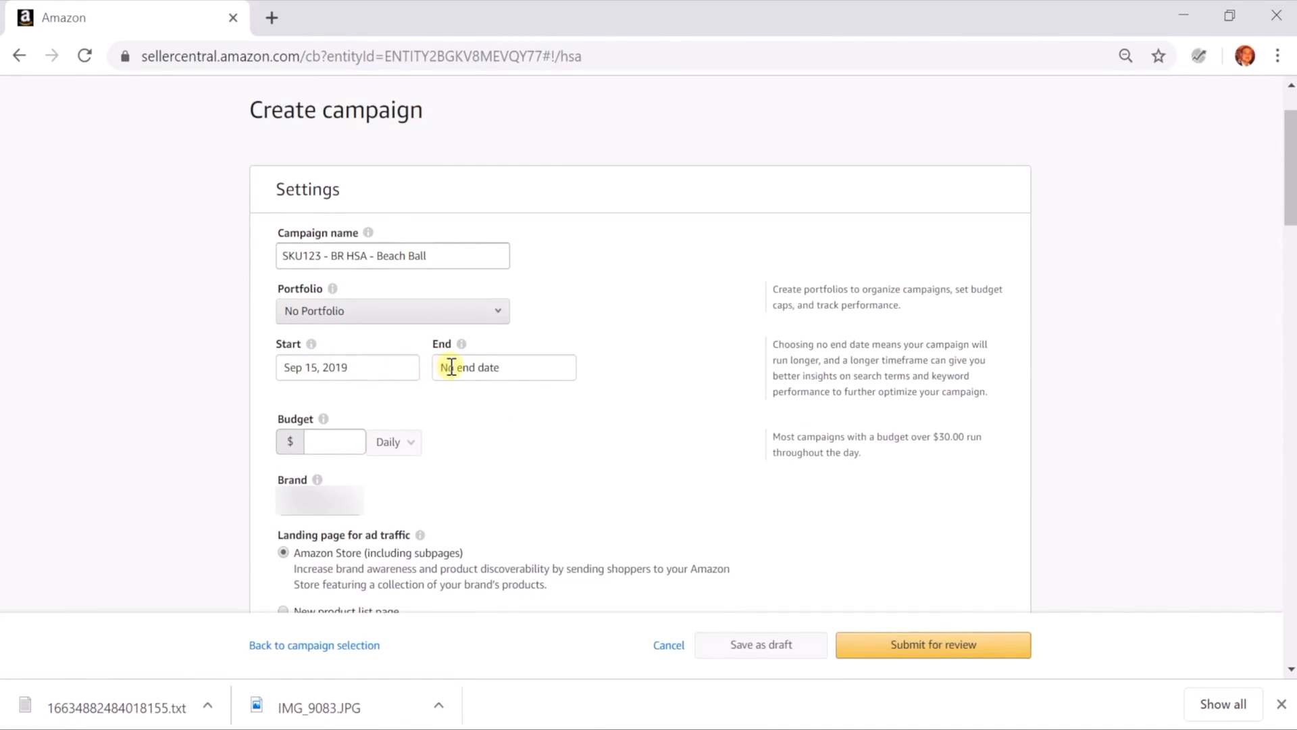
{"action": "scroll", "coordinate": [448, 473], "scroll_direction": "down", "scroll_amount": 1}
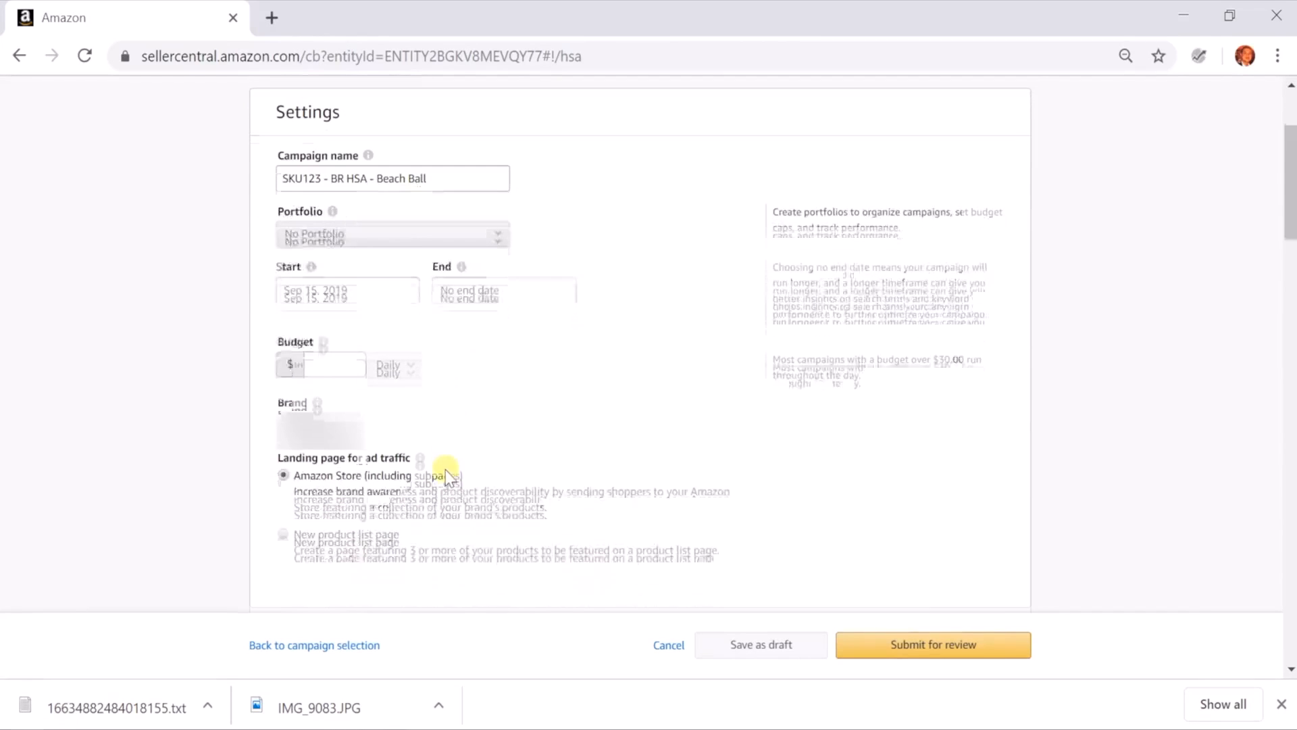
{"action": "left_click", "coordinate": [342, 363]}
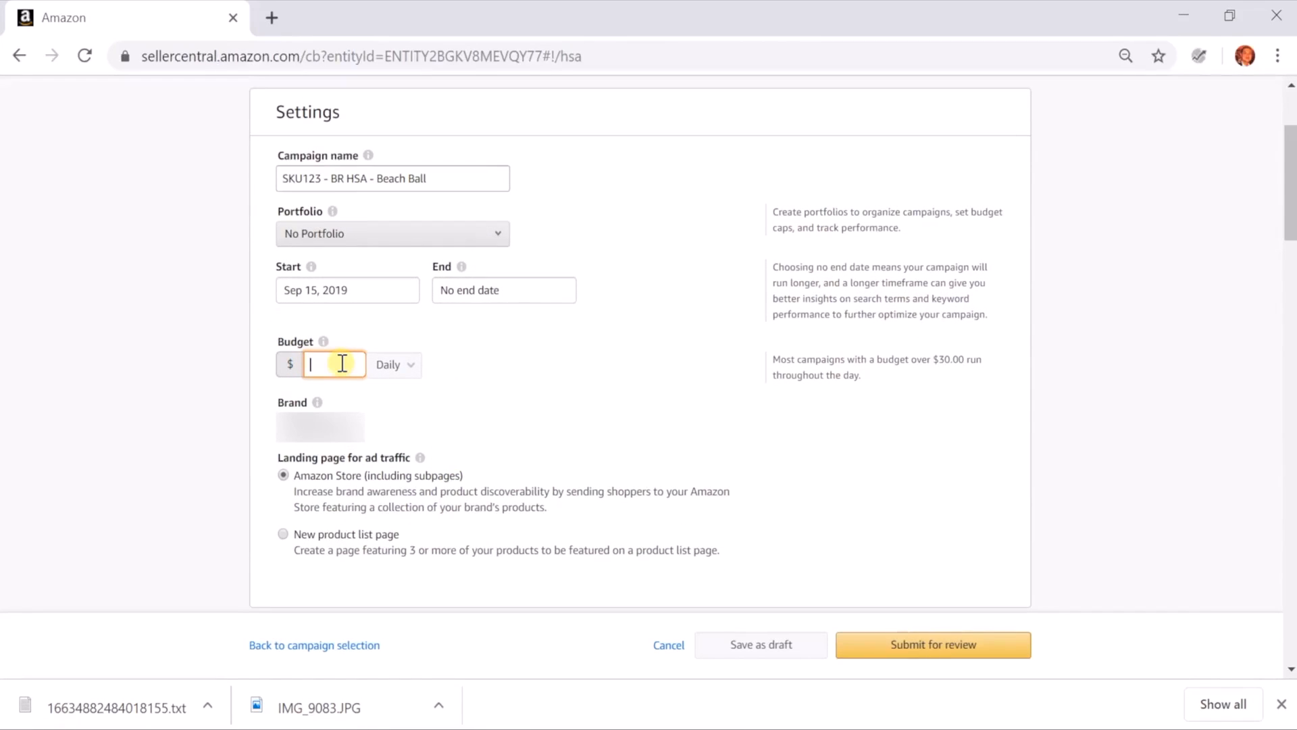
{"action": "type", "text": "10"}
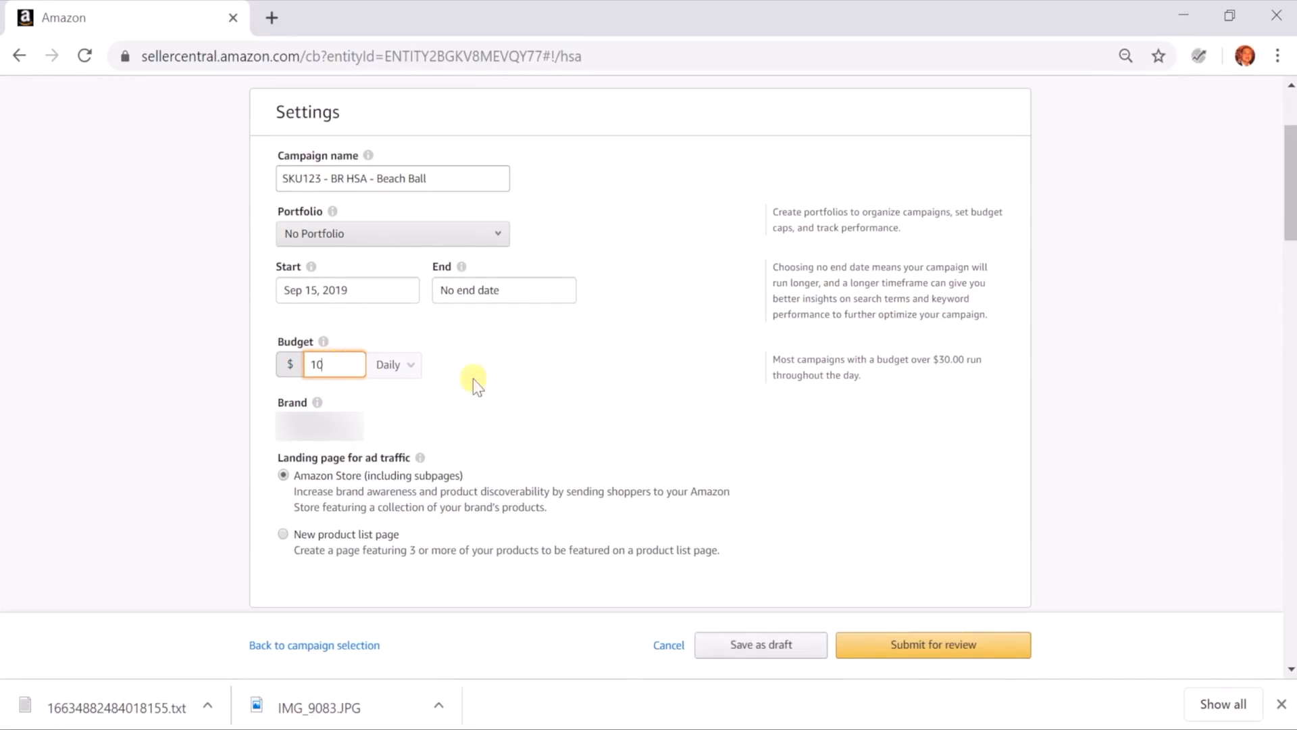
Review the landing page options for ad traffic and the pages available in the Amazon Store section
{"action": "scroll", "coordinate": [499, 385], "scroll_direction": "down", "scroll_amount": 1}
{"action": "scroll", "coordinate": [498, 385], "scroll_direction": "down", "scroll_amount": 1}
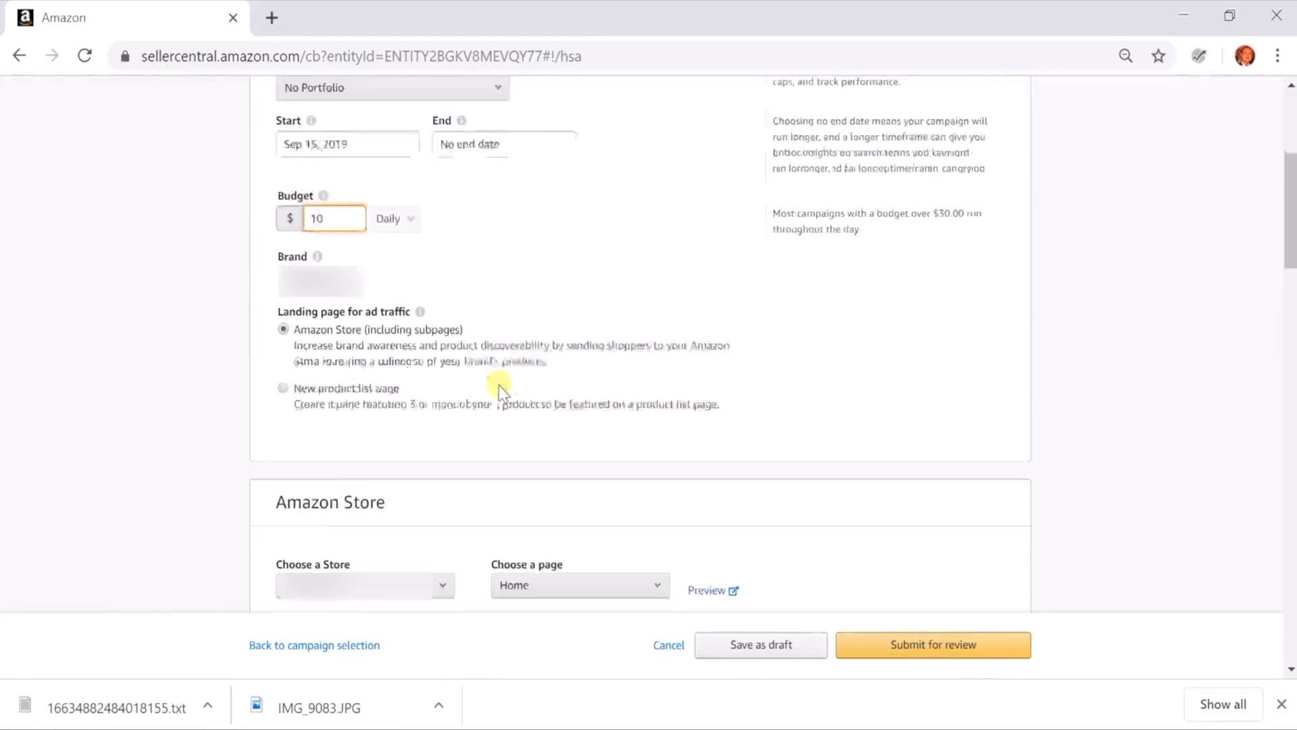
{"action": "scroll", "coordinate": [498, 385], "scroll_direction": "up", "scroll_amount": 3}
{"action": "scroll", "coordinate": [500, 387], "scroll_direction": "down", "scroll_amount": 1}
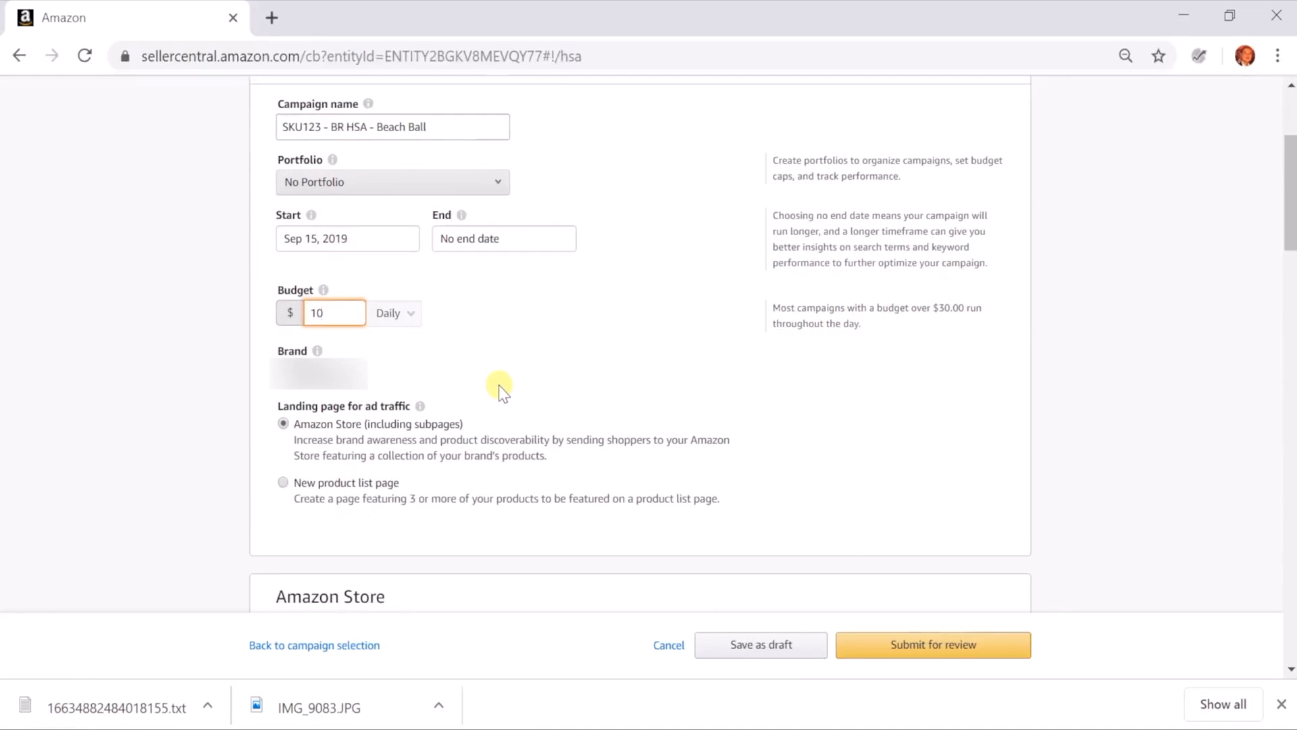
{"action": "scroll", "coordinate": [499, 385], "scroll_direction": "down", "scroll_amount": 1}
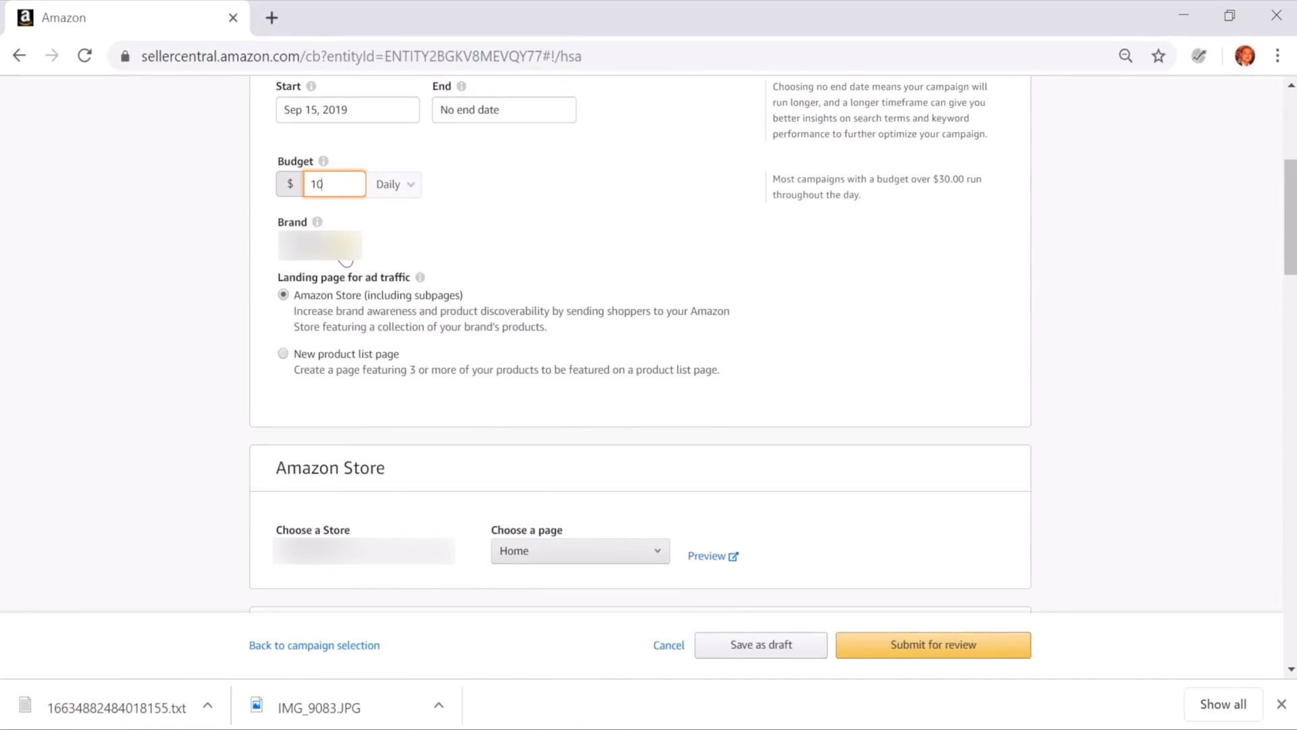
{"action": "scroll", "coordinate": [457, 254], "scroll_direction": "down", "scroll_amount": 1}
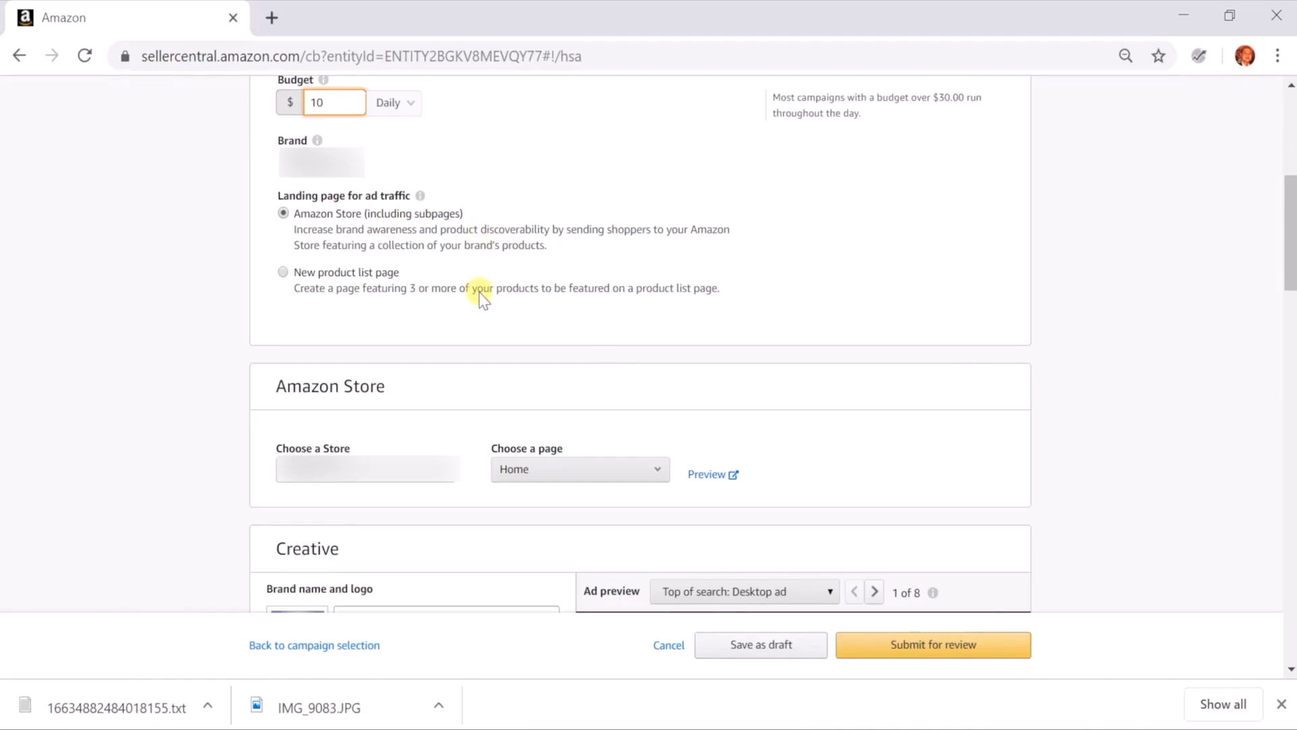
{"action": "scroll", "coordinate": [480, 292], "scroll_direction": "down", "scroll_amount": 1}
{"action": "scroll", "coordinate": [420, 389], "scroll_direction": "down", "scroll_amount": 1}
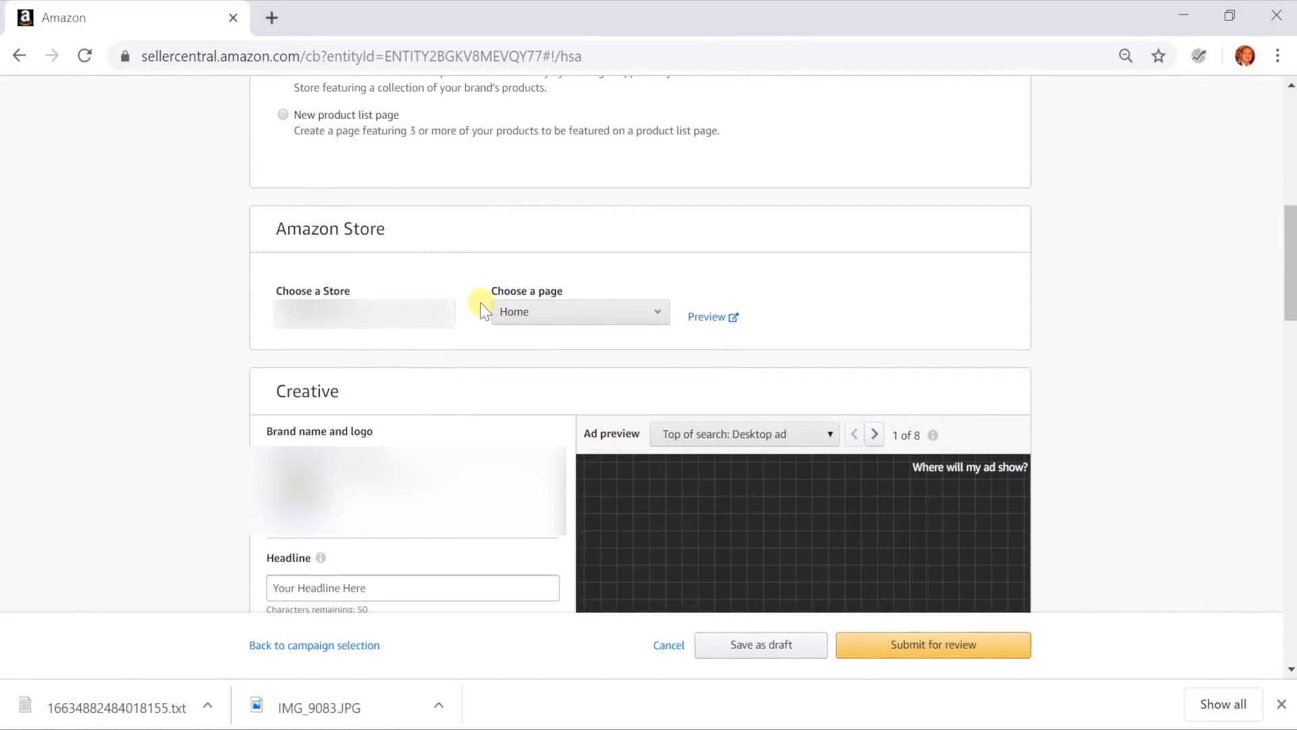
{"action": "left_click", "coordinate": [558, 310]}
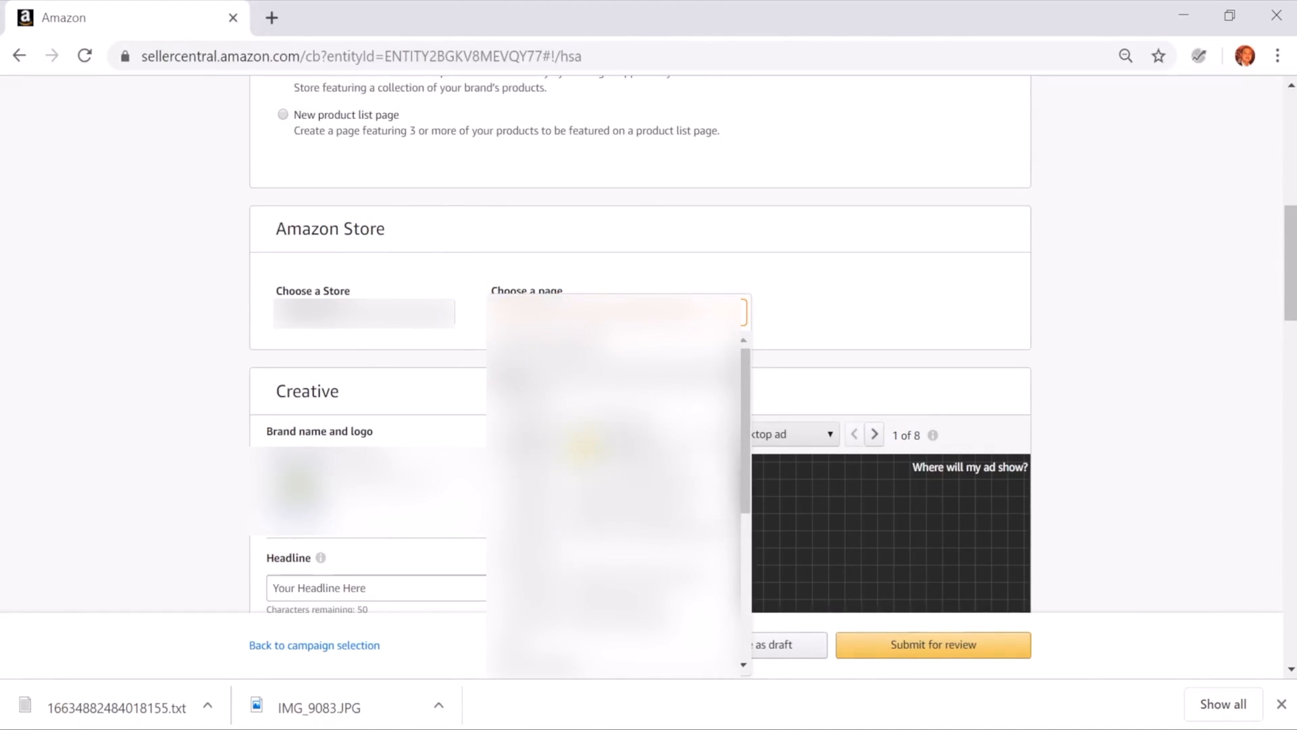
{"action": "left_click", "coordinate": [660, 249]}
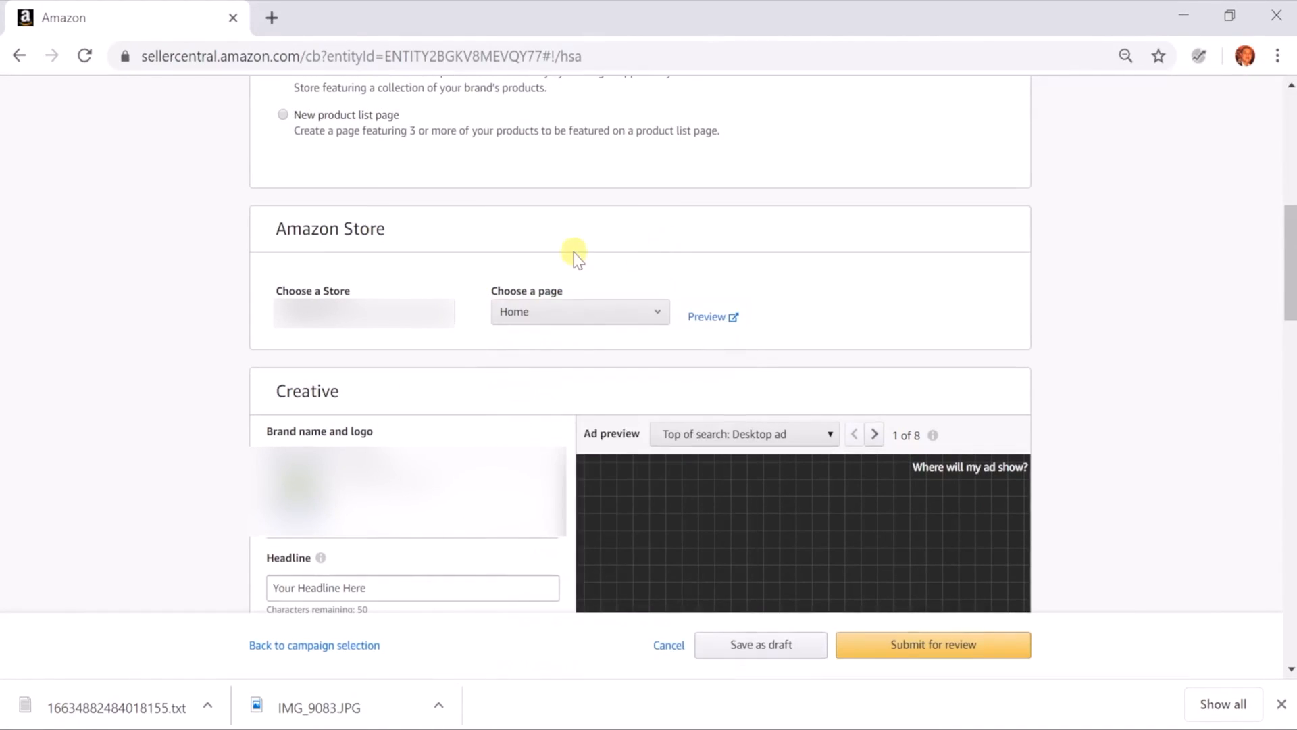
{"action": "scroll", "coordinate": [575, 255], "scroll_direction": "up", "scroll_amount": 3}
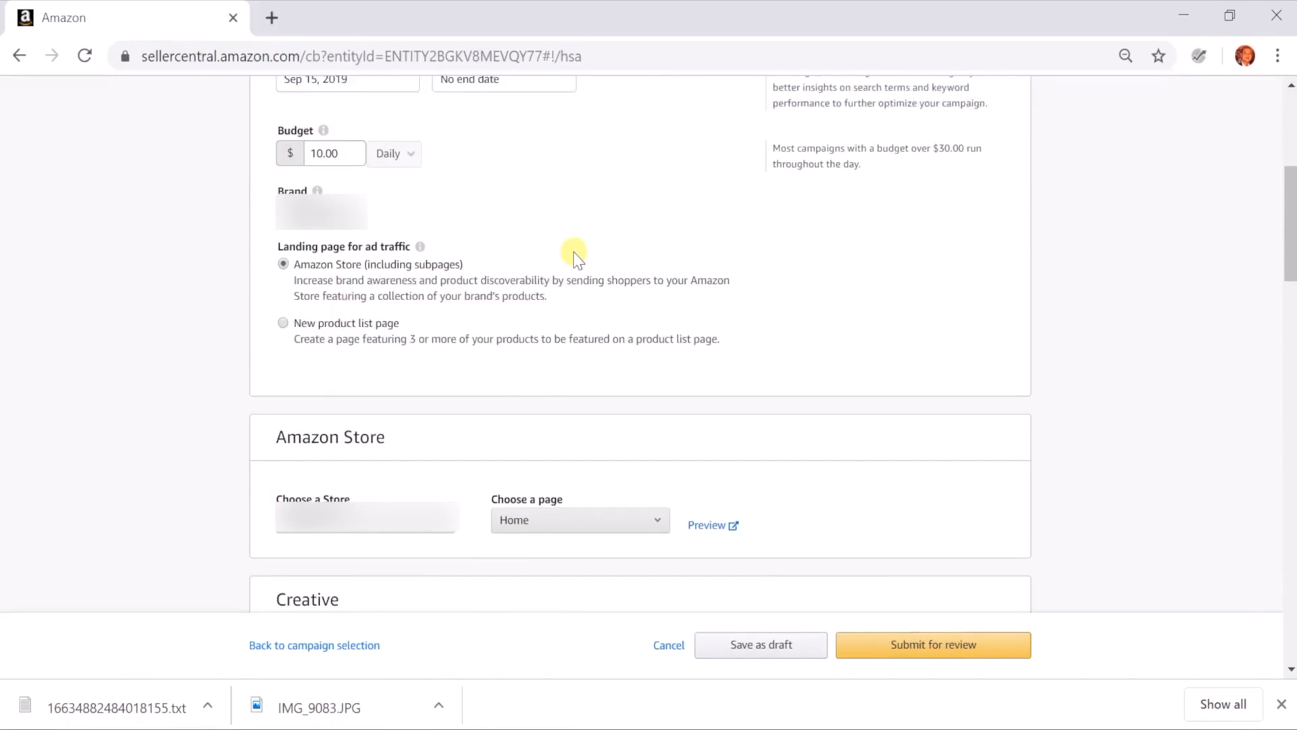
{"action": "scroll", "coordinate": [575, 256], "scroll_direction": "down", "scroll_amount": 2}
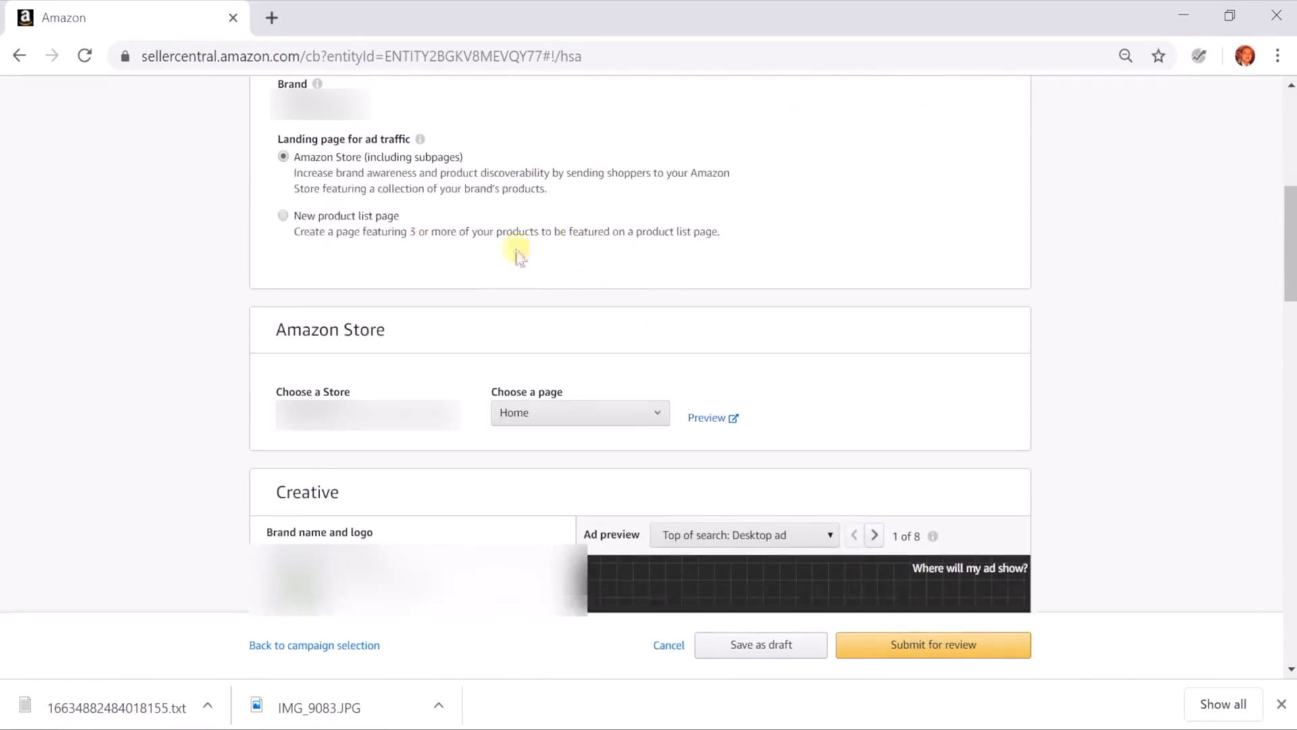
Choose a new product list page as the landing page and add the first three listed products to it
{"action": "left_click", "coordinate": [334, 220]}
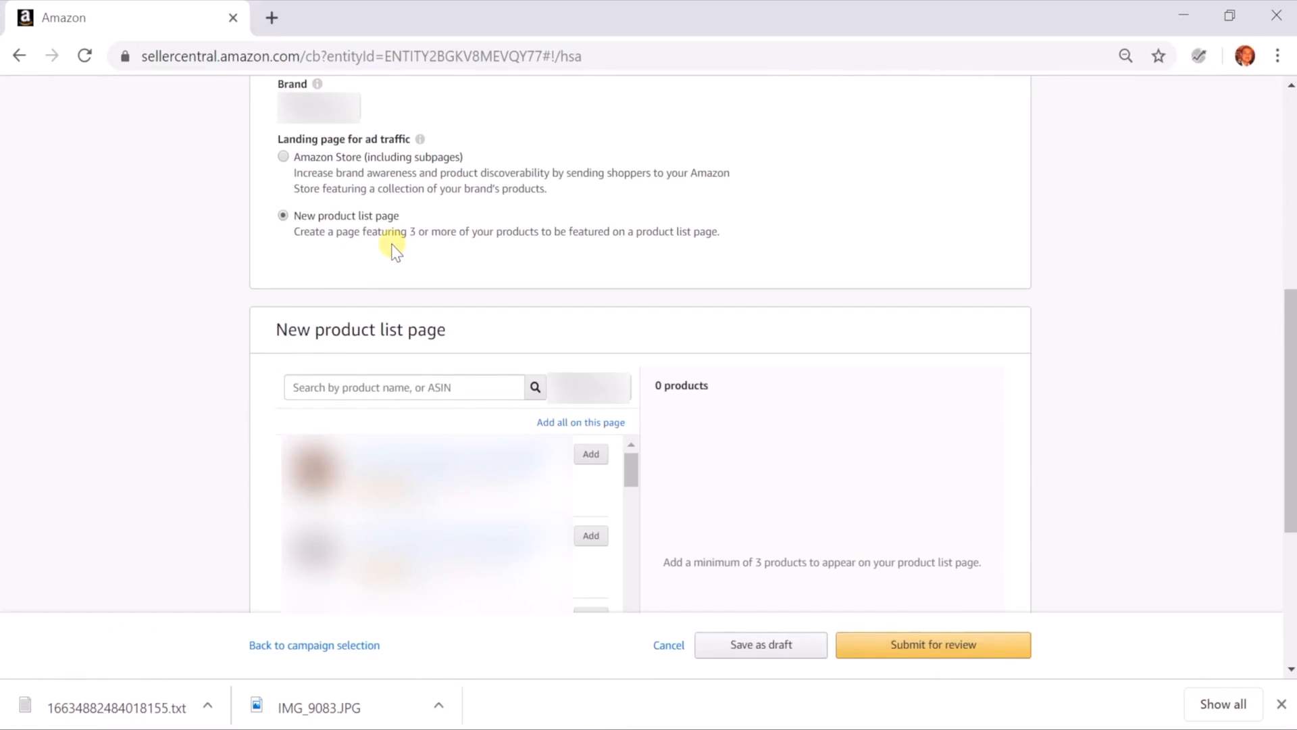
{"action": "scroll", "coordinate": [468, 233], "scroll_direction": "down", "scroll_amount": 1}
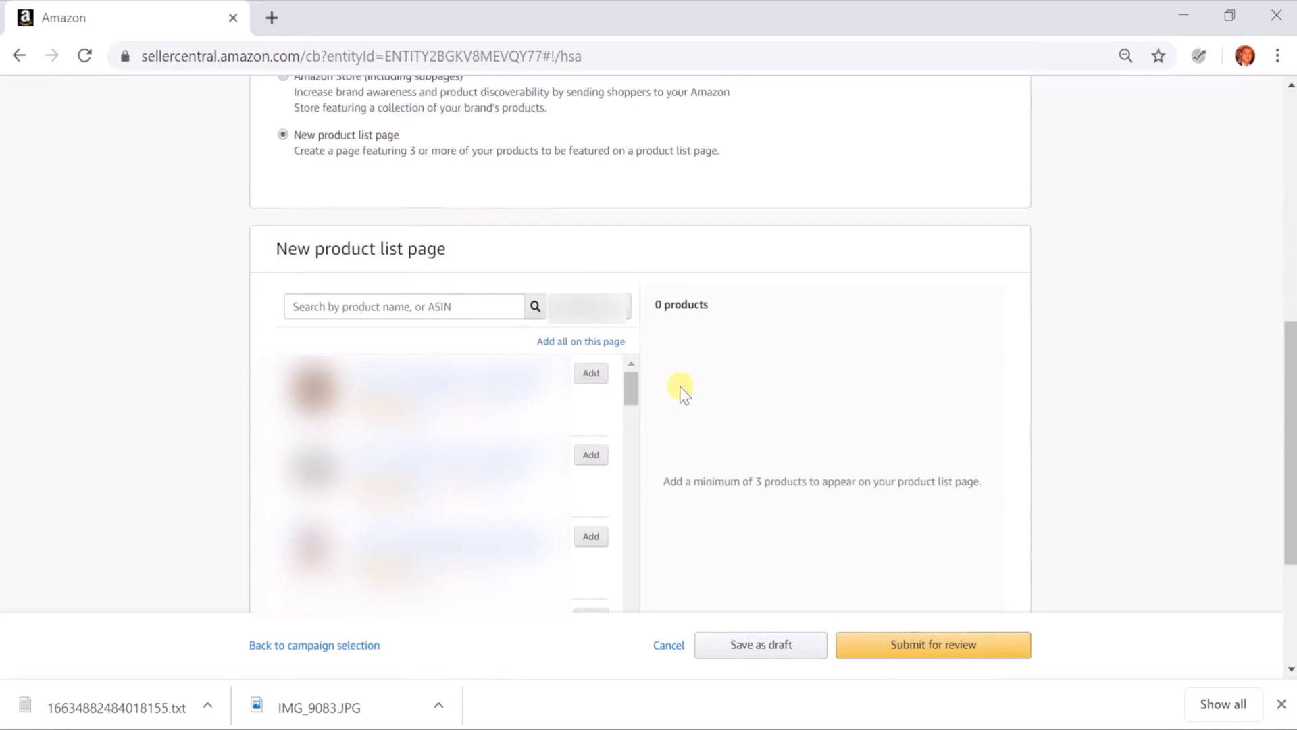
{"action": "scroll", "coordinate": [680, 385], "scroll_direction": "down", "scroll_amount": 1}
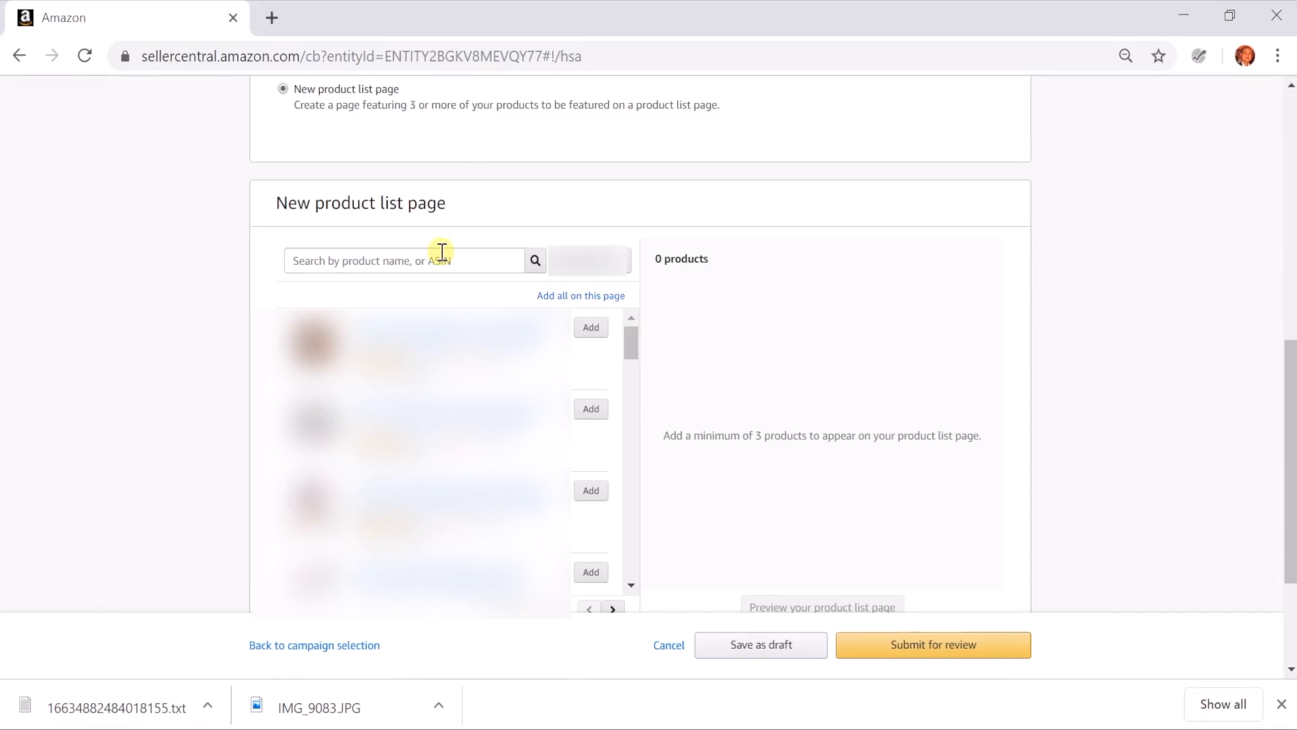
{"action": "left_click", "coordinate": [592, 327]}
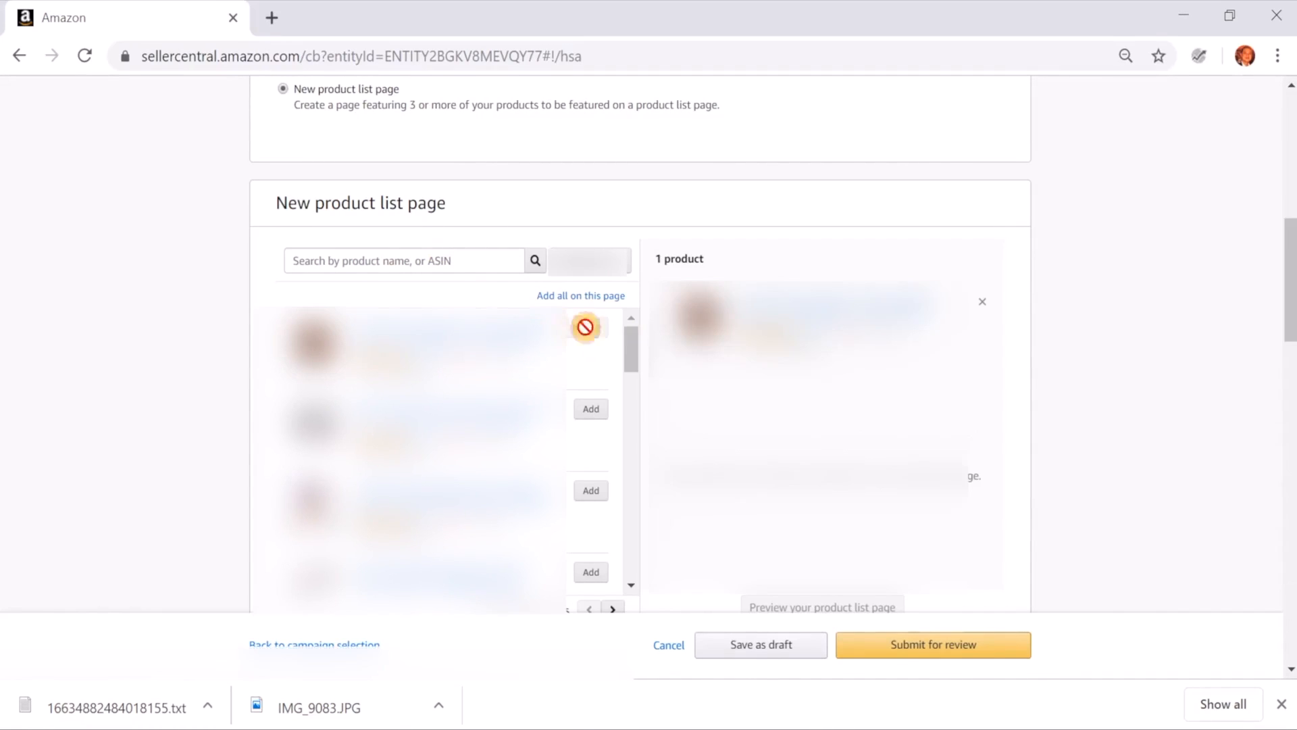
{"action": "left_click", "coordinate": [591, 408]}
{"action": "left_click", "coordinate": [592, 491]}
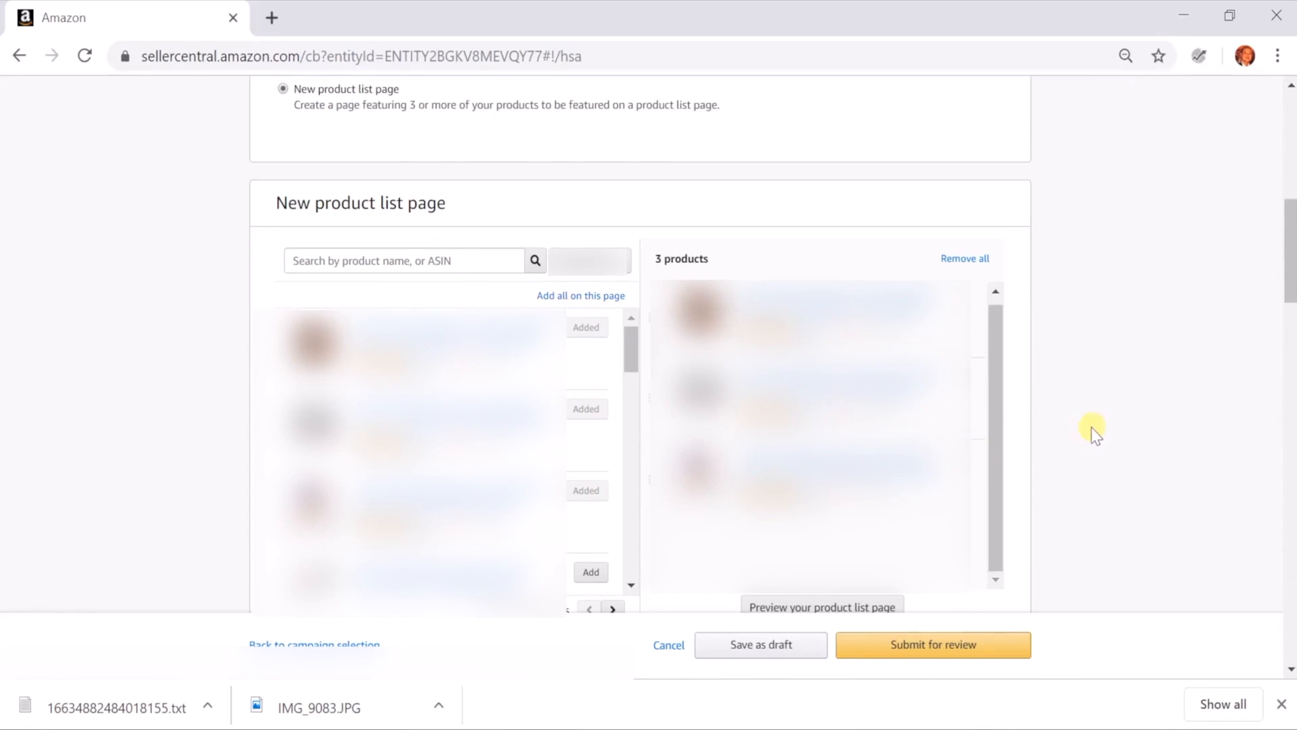
Preview the product list page in a new tab, look through its products, and return to the campaign form's Creative section
{"action": "scroll", "coordinate": [1092, 427], "scroll_direction": "down", "scroll_amount": 2}
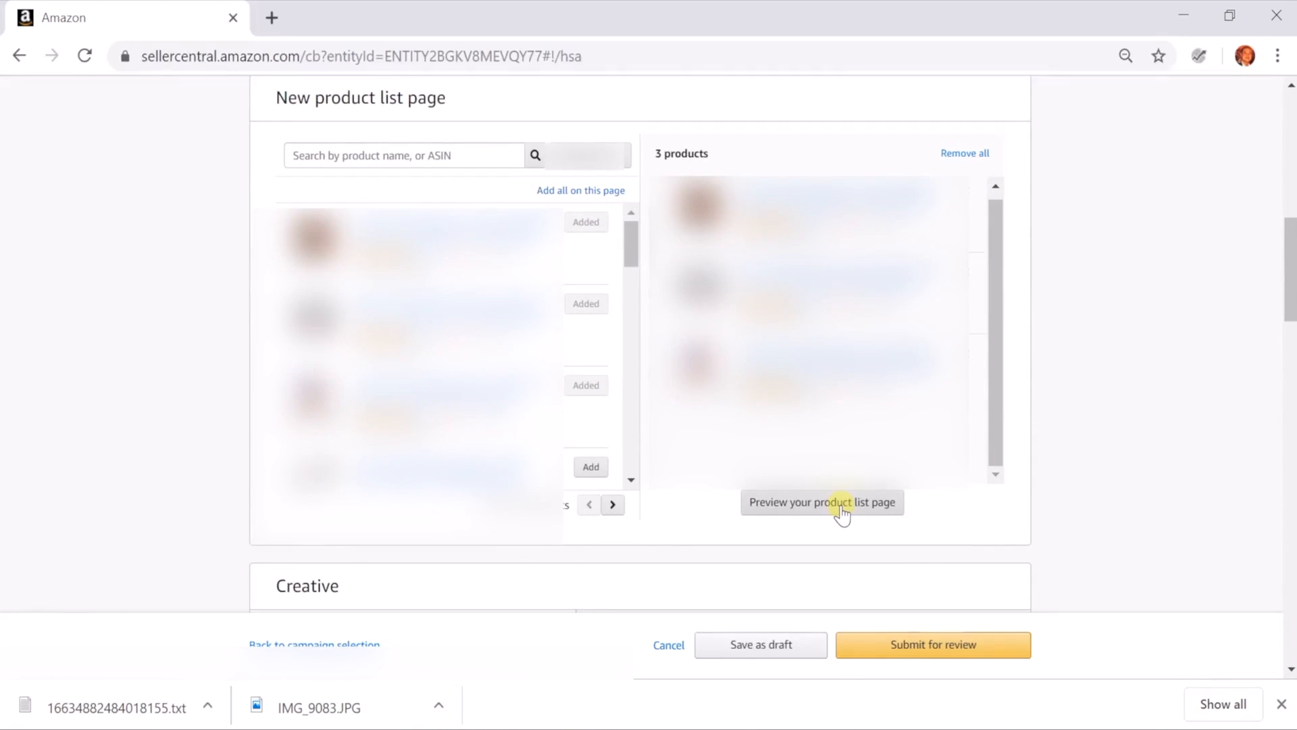
{"action": "right_click", "coordinate": [814, 505]}
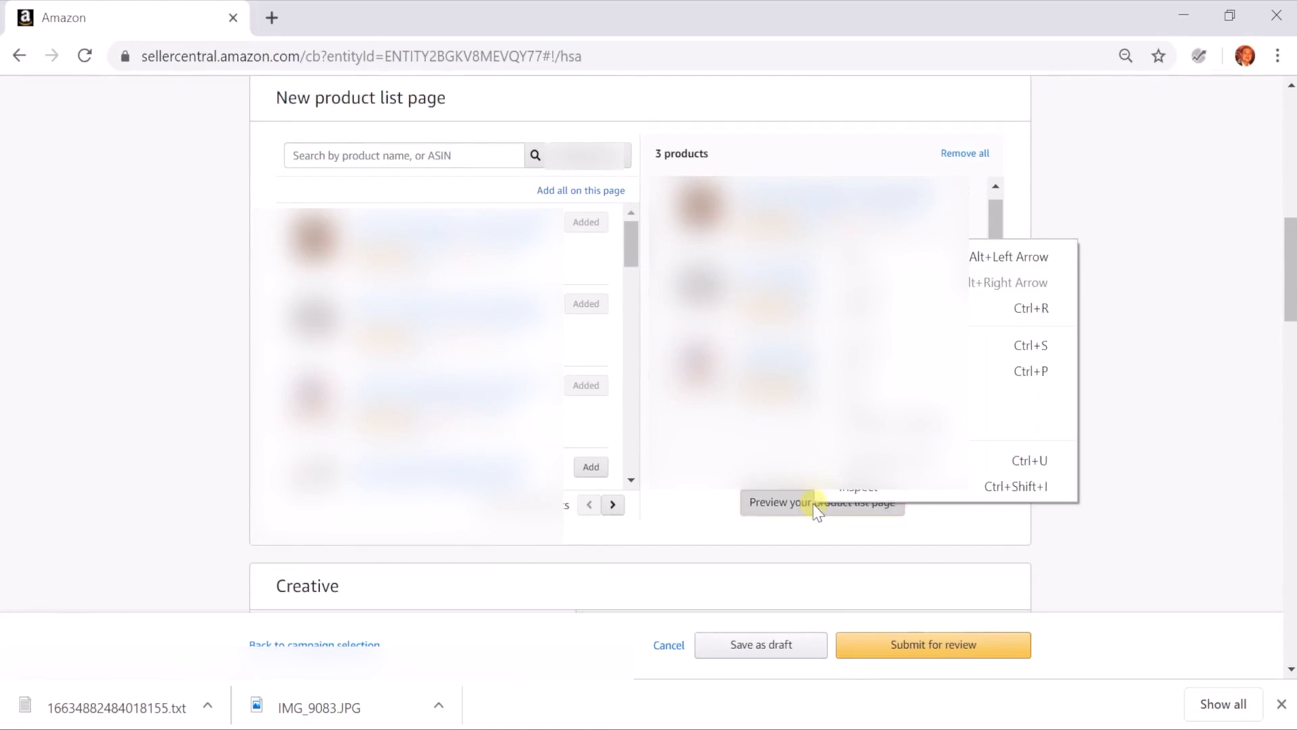
{"action": "left_click", "coordinate": [770, 503]}
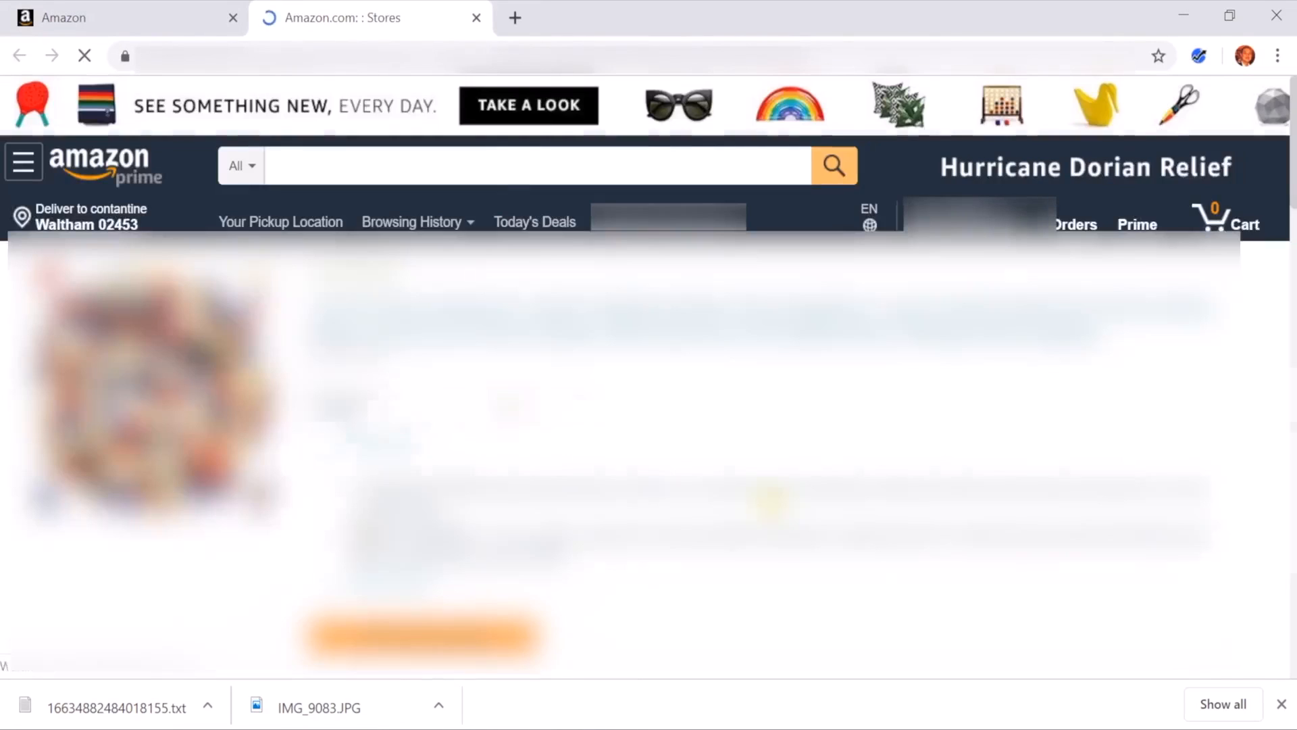
{"action": "scroll", "coordinate": [649, 369], "scroll_direction": "down", "scroll_amount": 1}
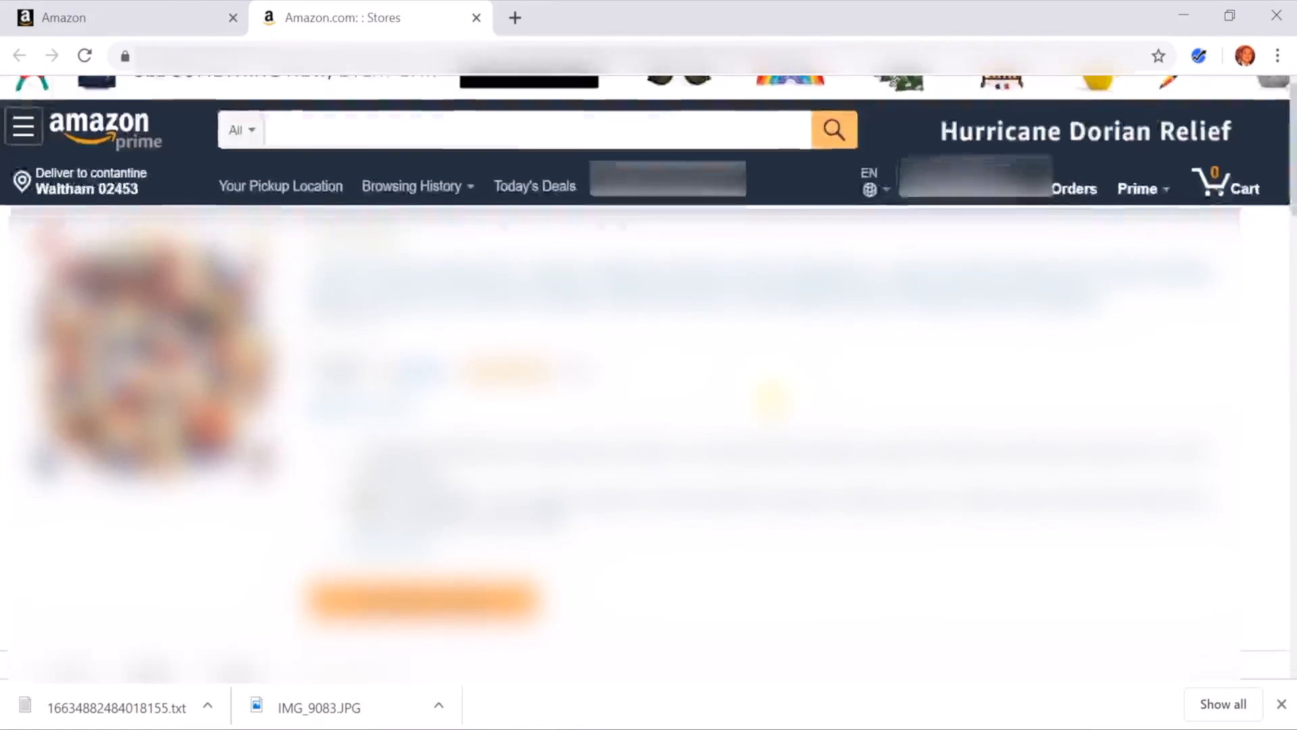
{"action": "scroll", "coordinate": [770, 398], "scroll_direction": "down", "scroll_amount": 8}
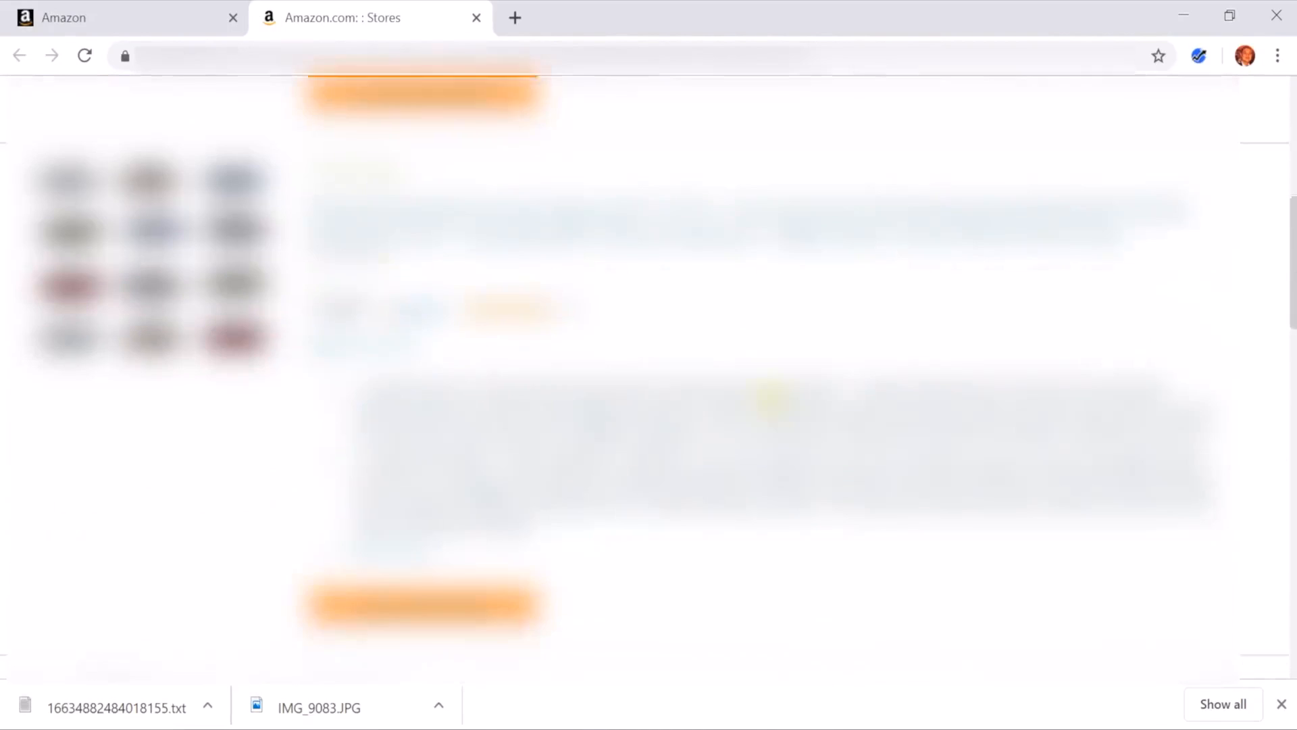
{"action": "scroll", "coordinate": [770, 399], "scroll_direction": "down", "scroll_amount": 4}
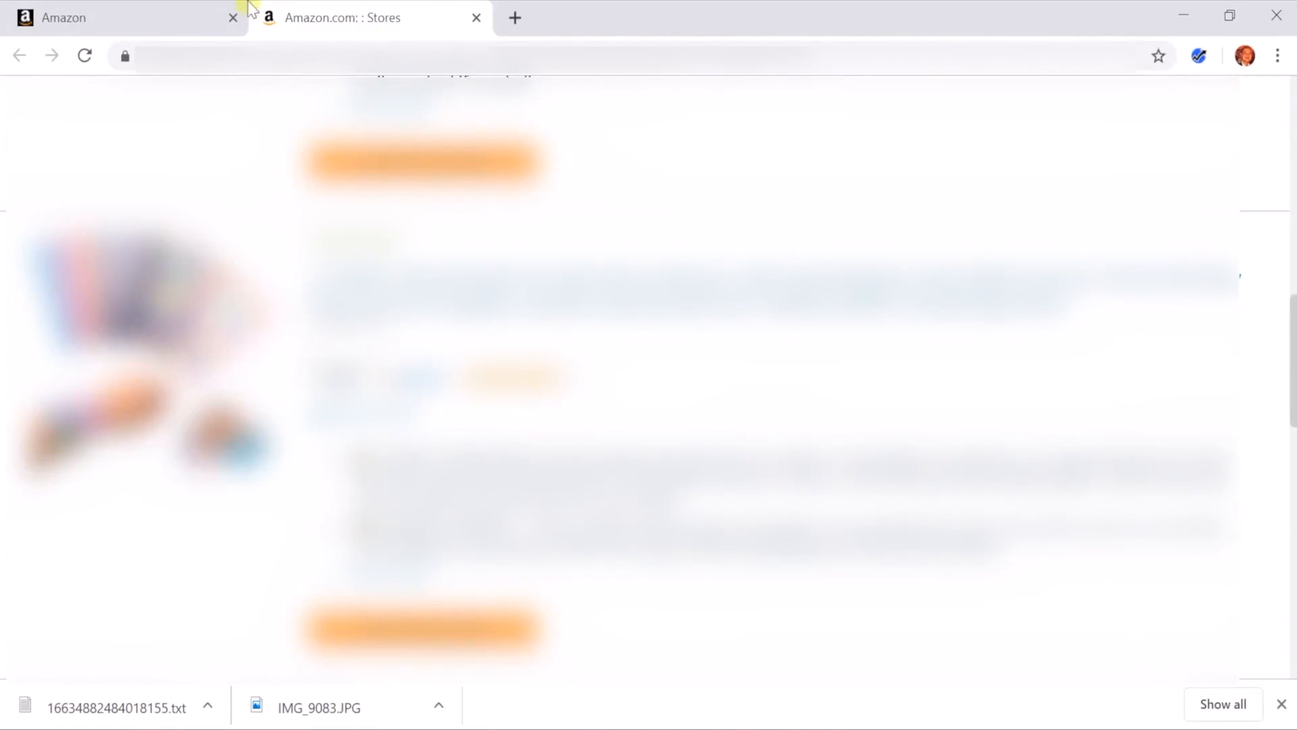
{"action": "left_click", "coordinate": [177, 12]}
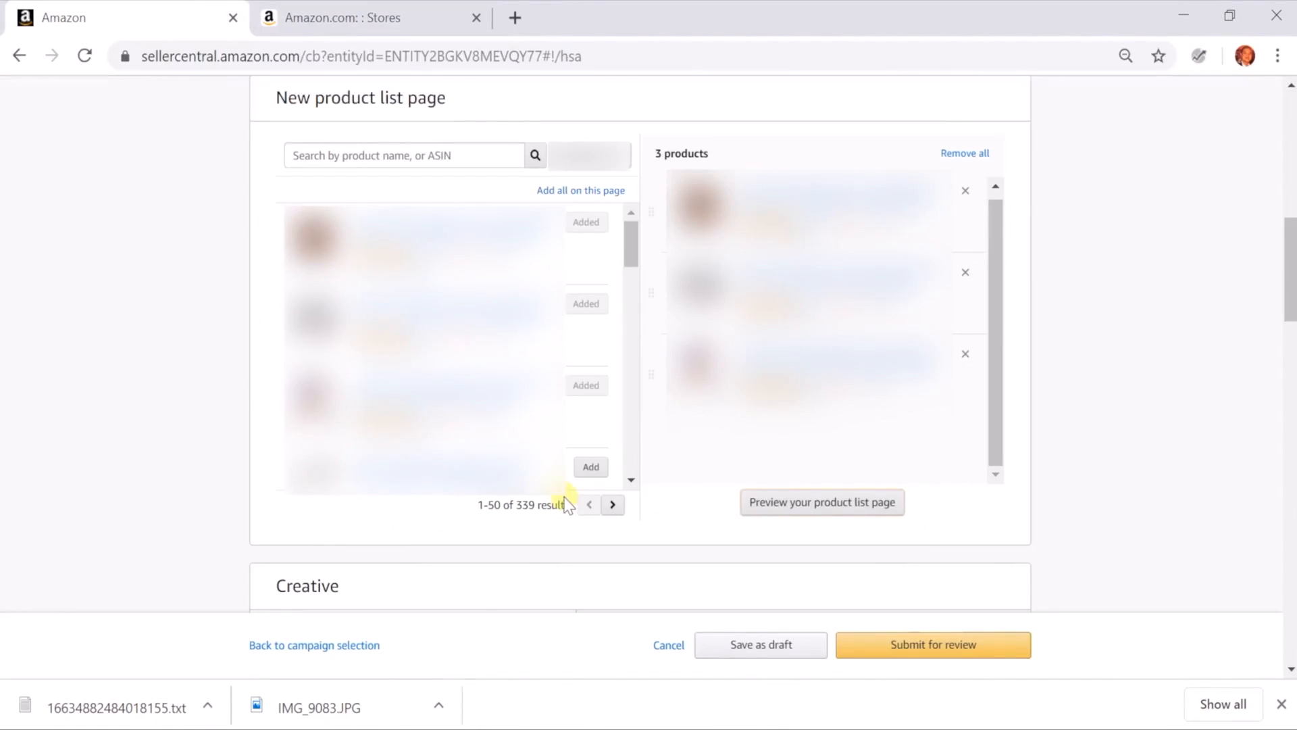
{"action": "scroll", "coordinate": [198, 366], "scroll_direction": "up", "scroll_amount": 3}
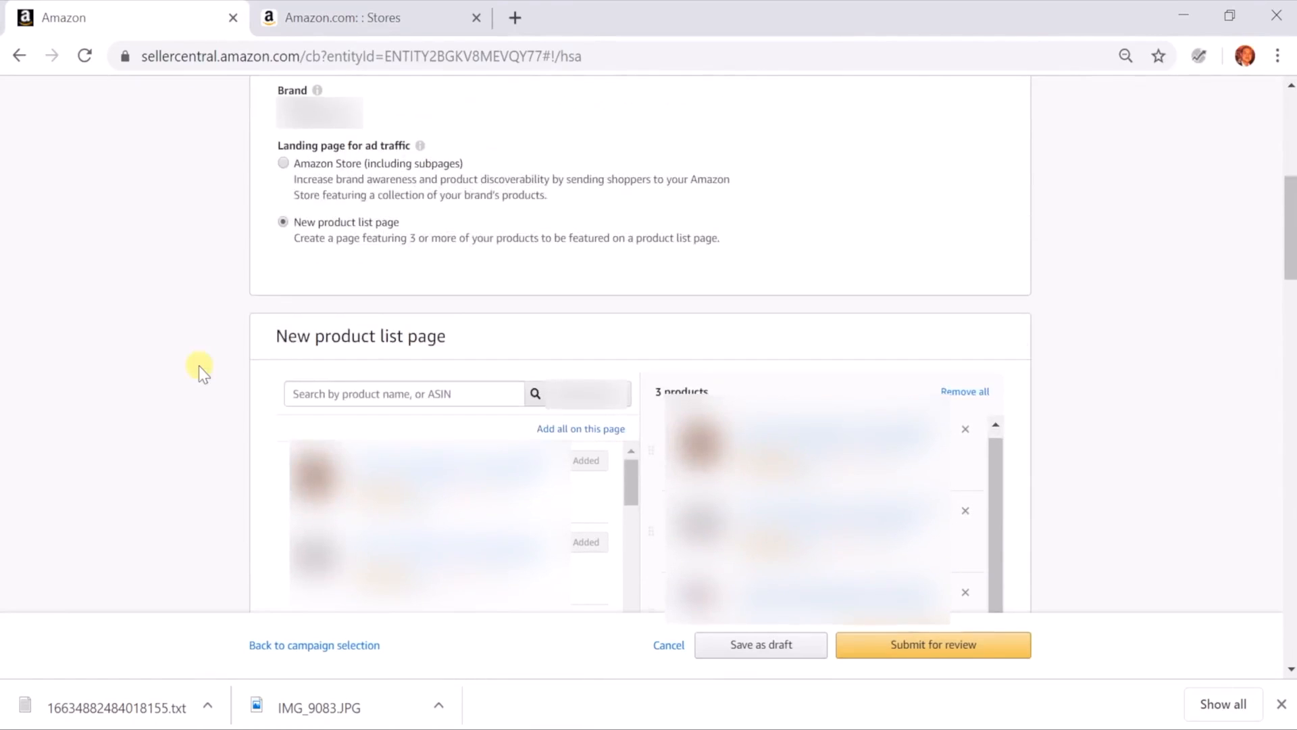
{"action": "scroll", "coordinate": [199, 366], "scroll_direction": "down", "scroll_amount": 7}
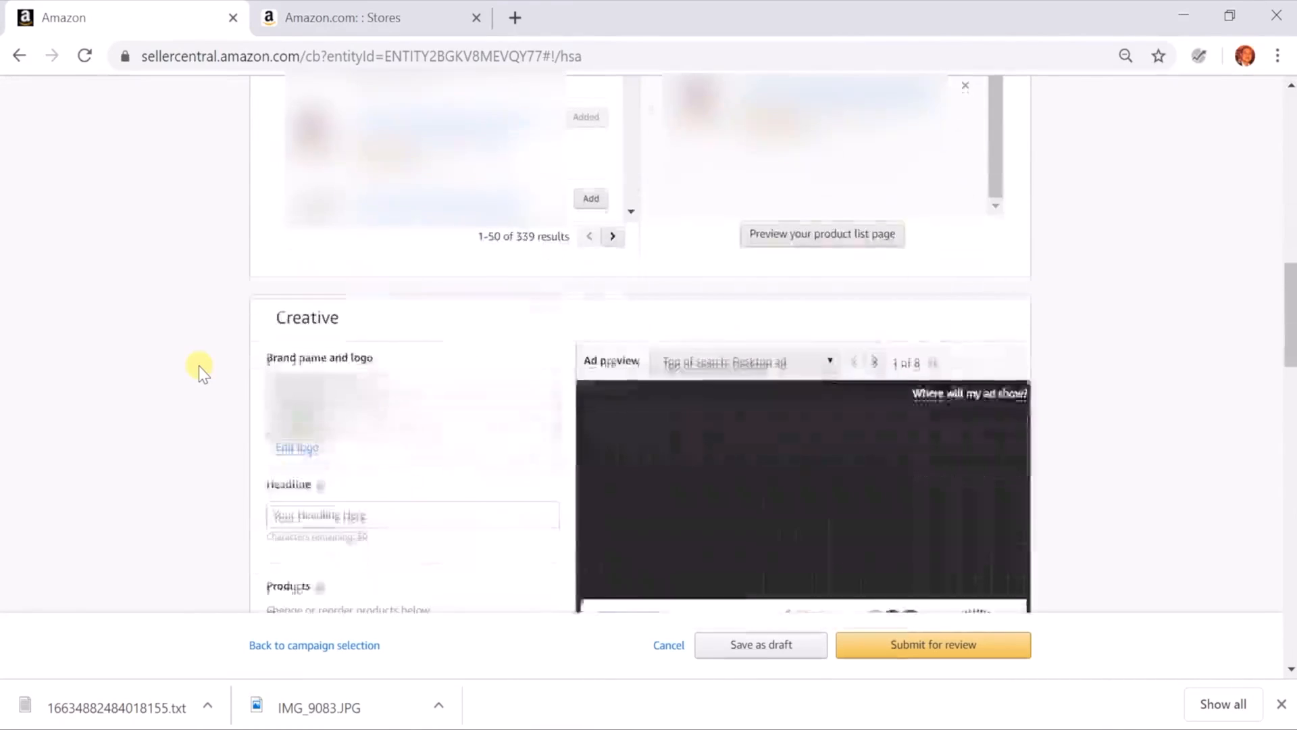
{"action": "scroll", "coordinate": [199, 367], "scroll_direction": "up", "scroll_amount": 1}
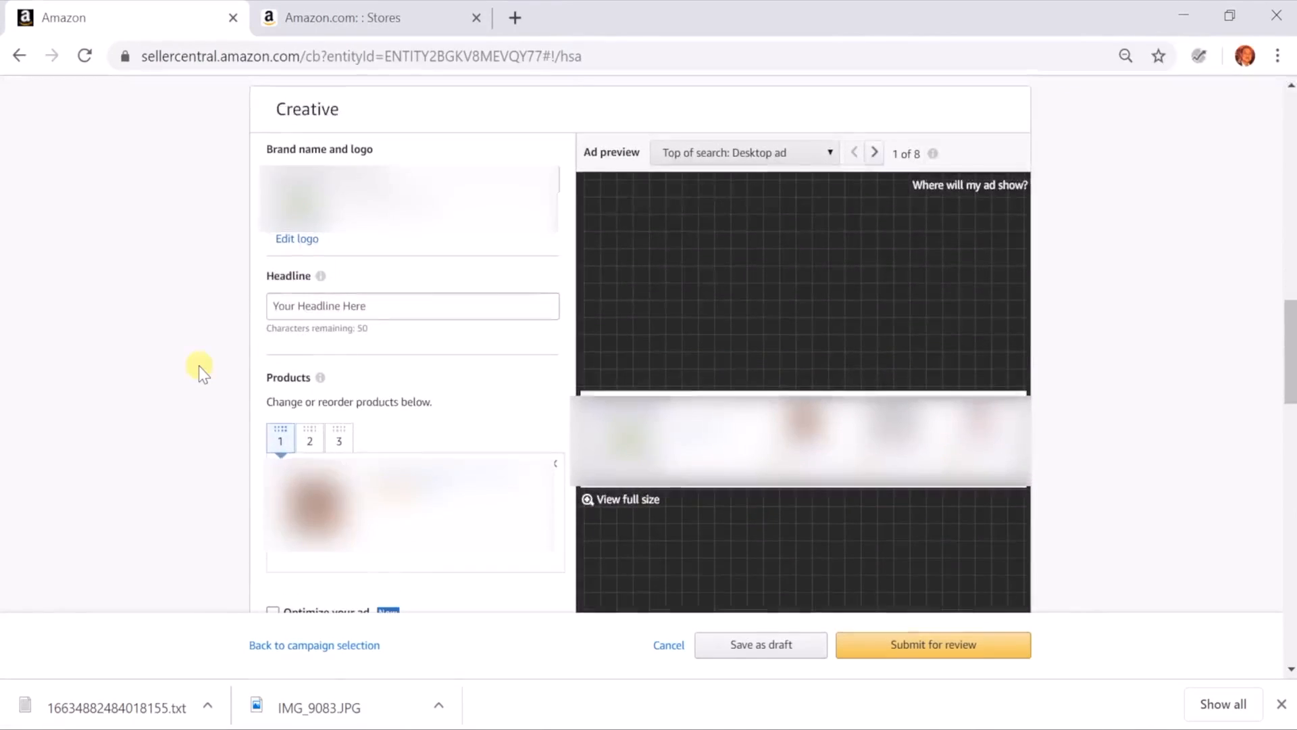
Review the brand logo's upload requirements and current image in the logo editor, leaving the logo unchanged
{"action": "scroll", "coordinate": [165, 324], "scroll_direction": "down", "scroll_amount": 2}
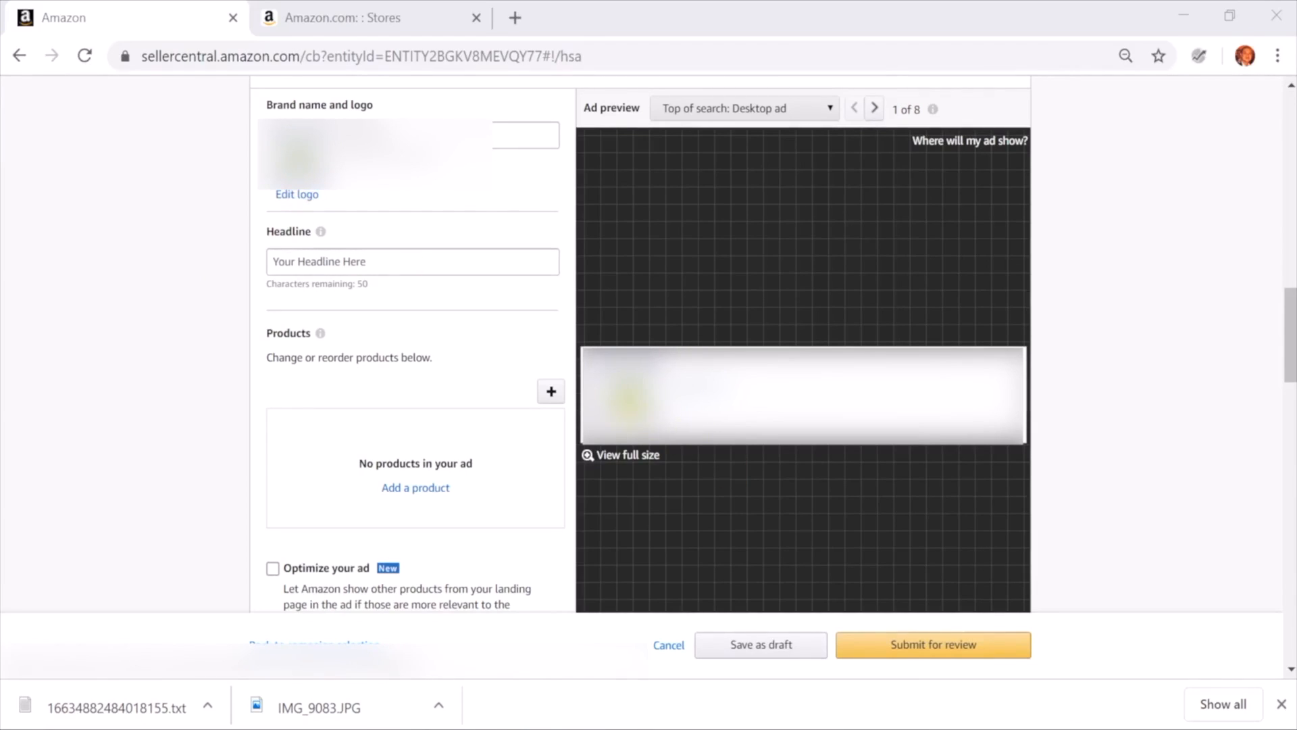
{"action": "left_click", "coordinate": [299, 196]}
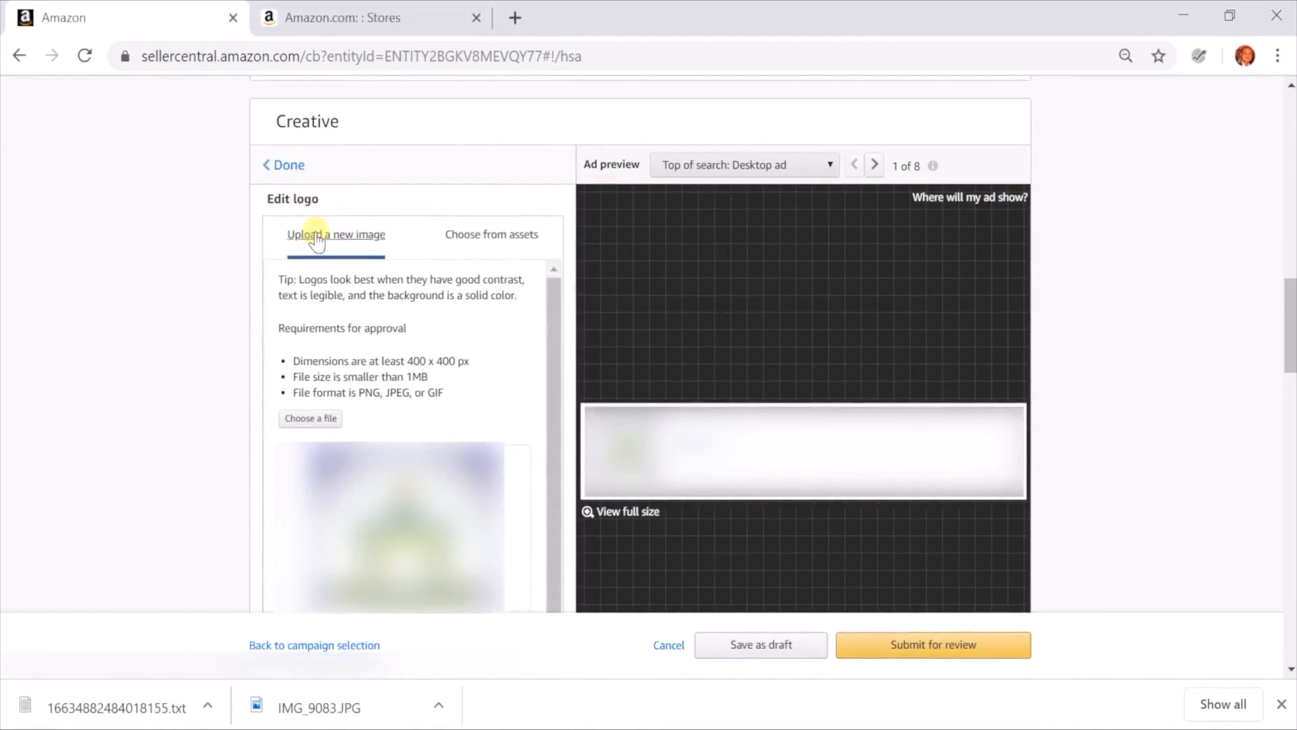
{"action": "scroll", "coordinate": [216, 323], "scroll_direction": "down", "scroll_amount": 1}
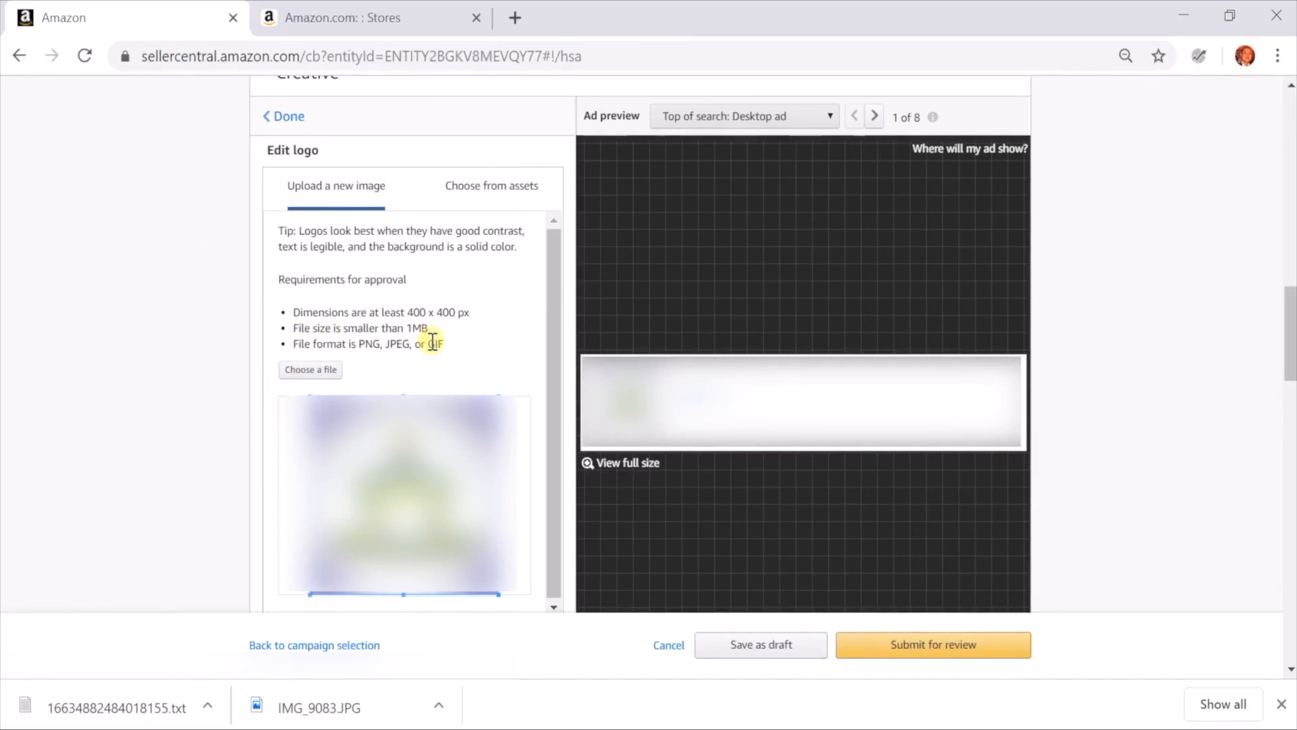
{"action": "left_click", "coordinate": [289, 118]}
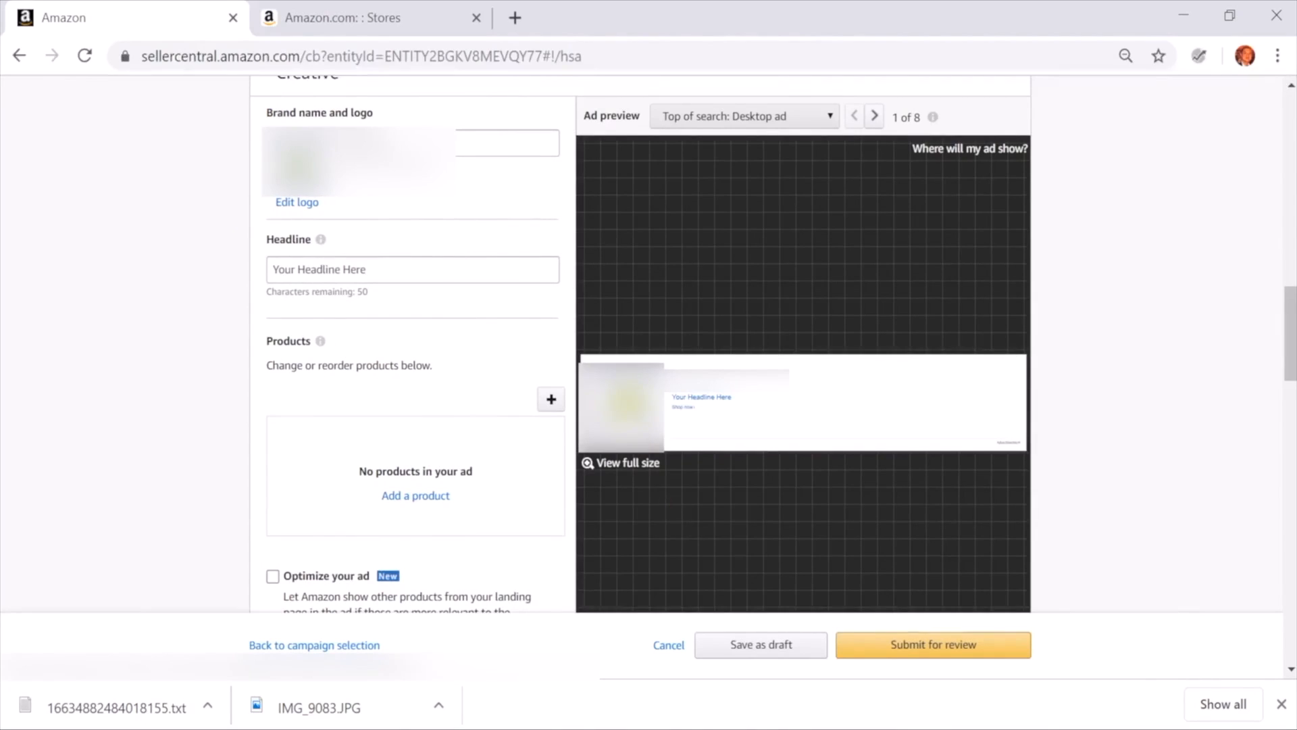
Enter "Beach Balls for Summer Fun" as the ad headline
{"action": "left_click", "coordinate": [365, 267]}
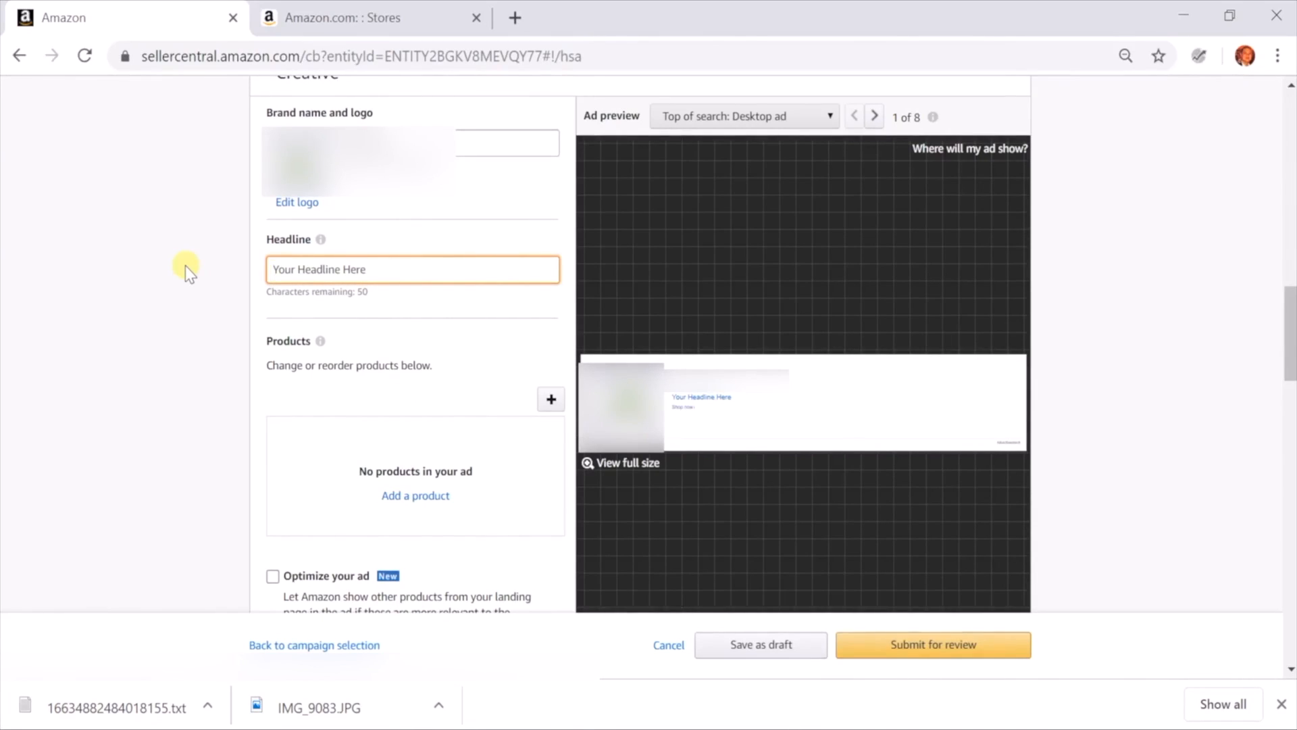
{"action": "type", "text": "Beach Balls for Summer "}
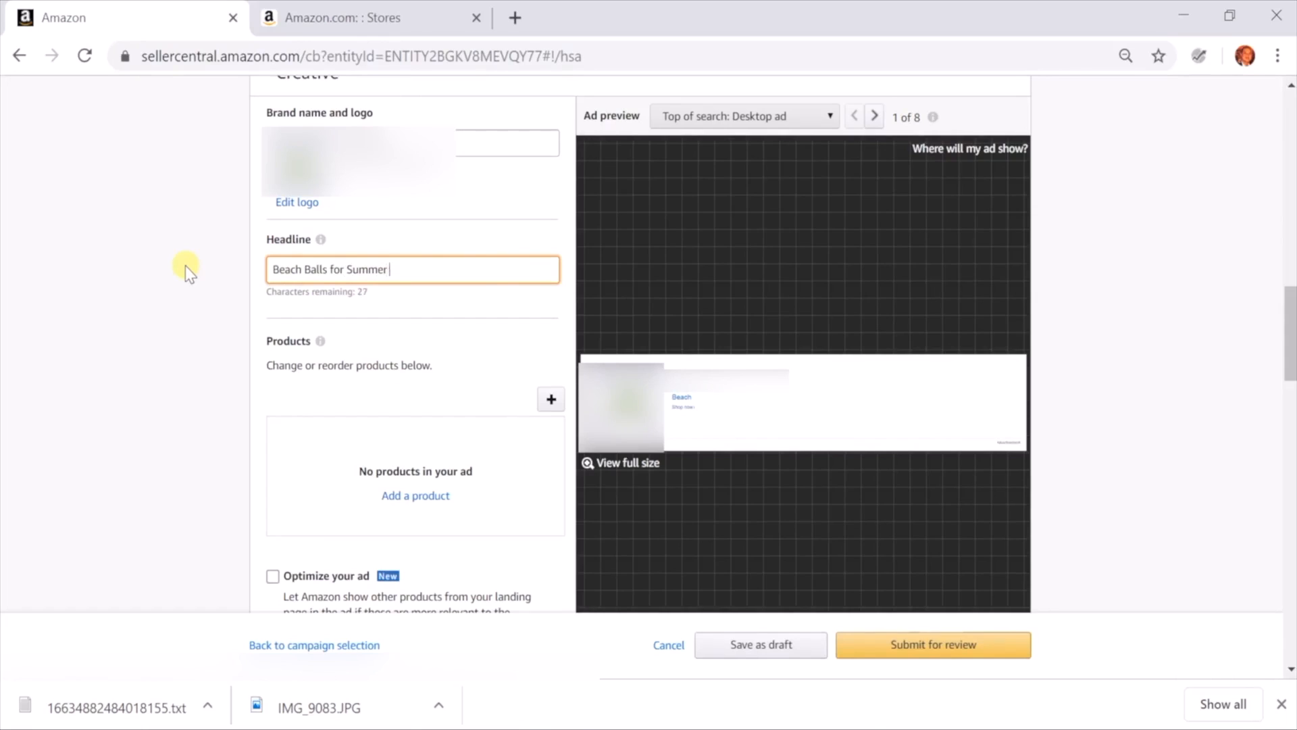
{"action": "type", "text": "Fun"}
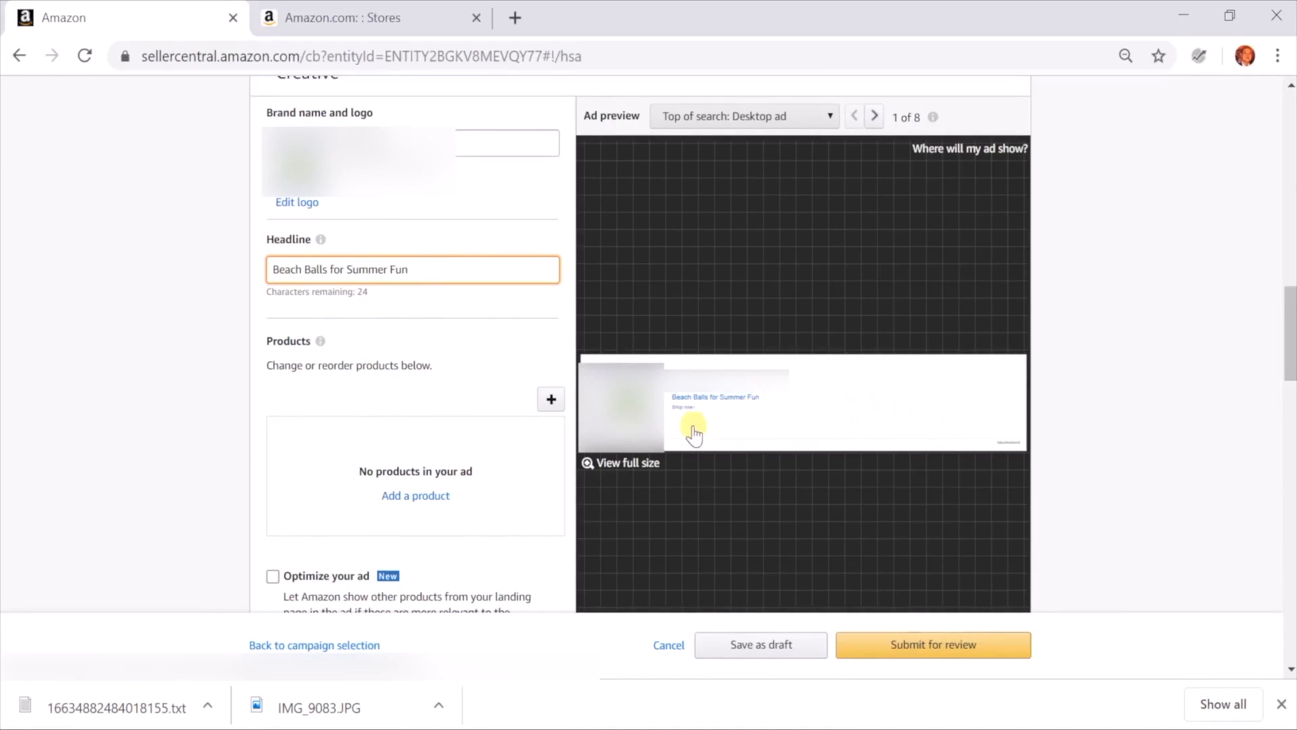
Add the first listed product to the ad creative
{"action": "scroll", "coordinate": [262, 446], "scroll_direction": "down", "scroll_amount": 3}
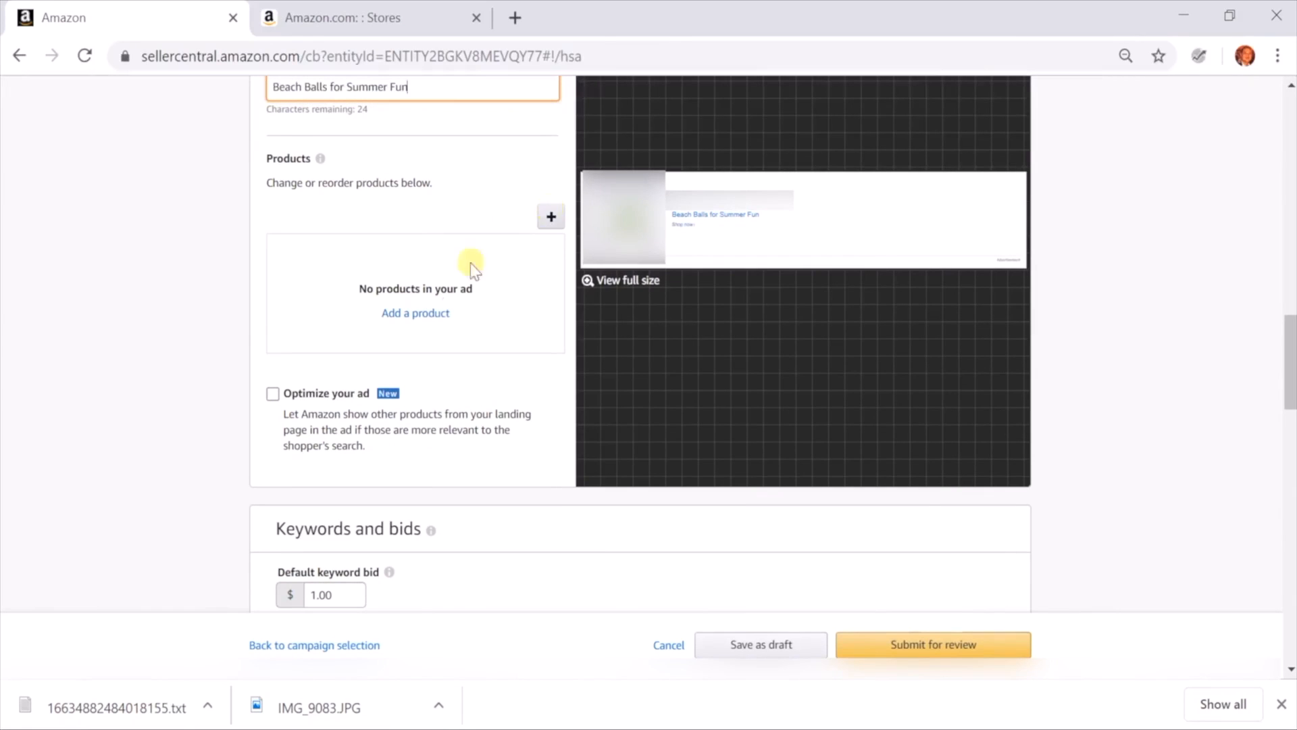
{"action": "left_click", "coordinate": [386, 315]}
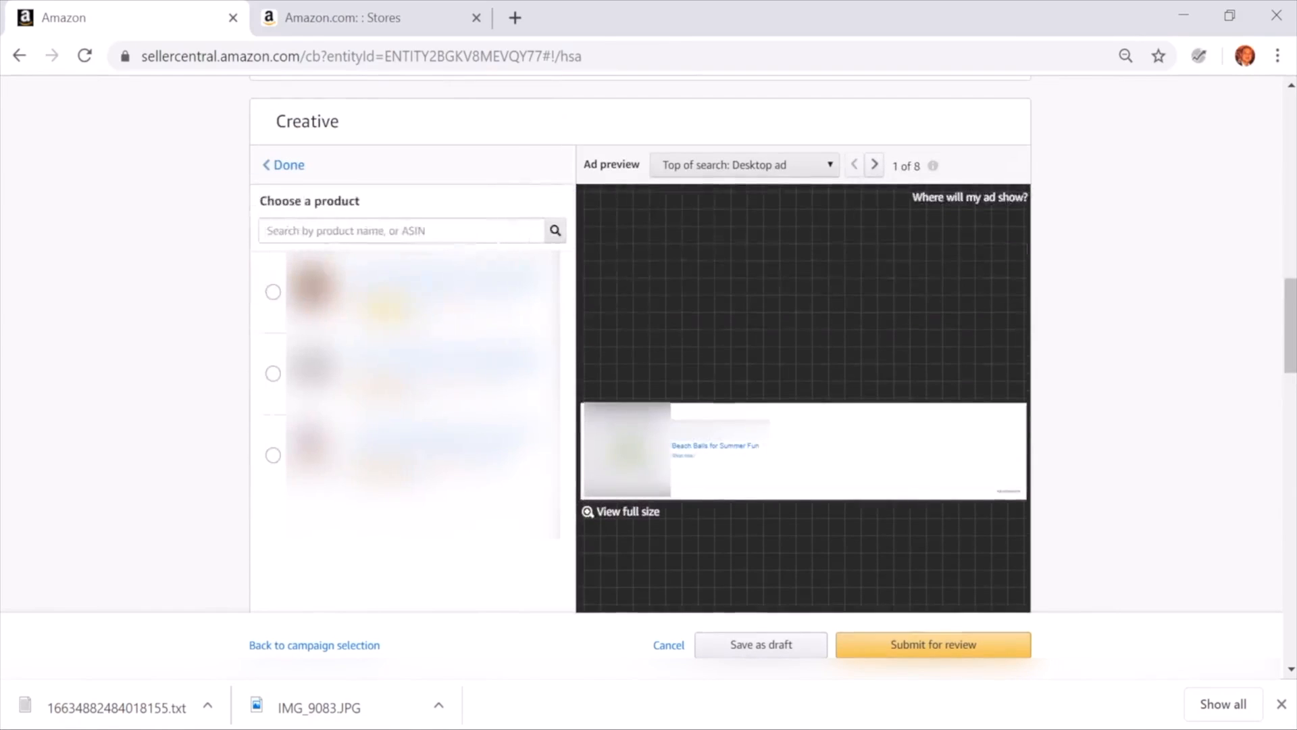
{"action": "left_click", "coordinate": [381, 231]}
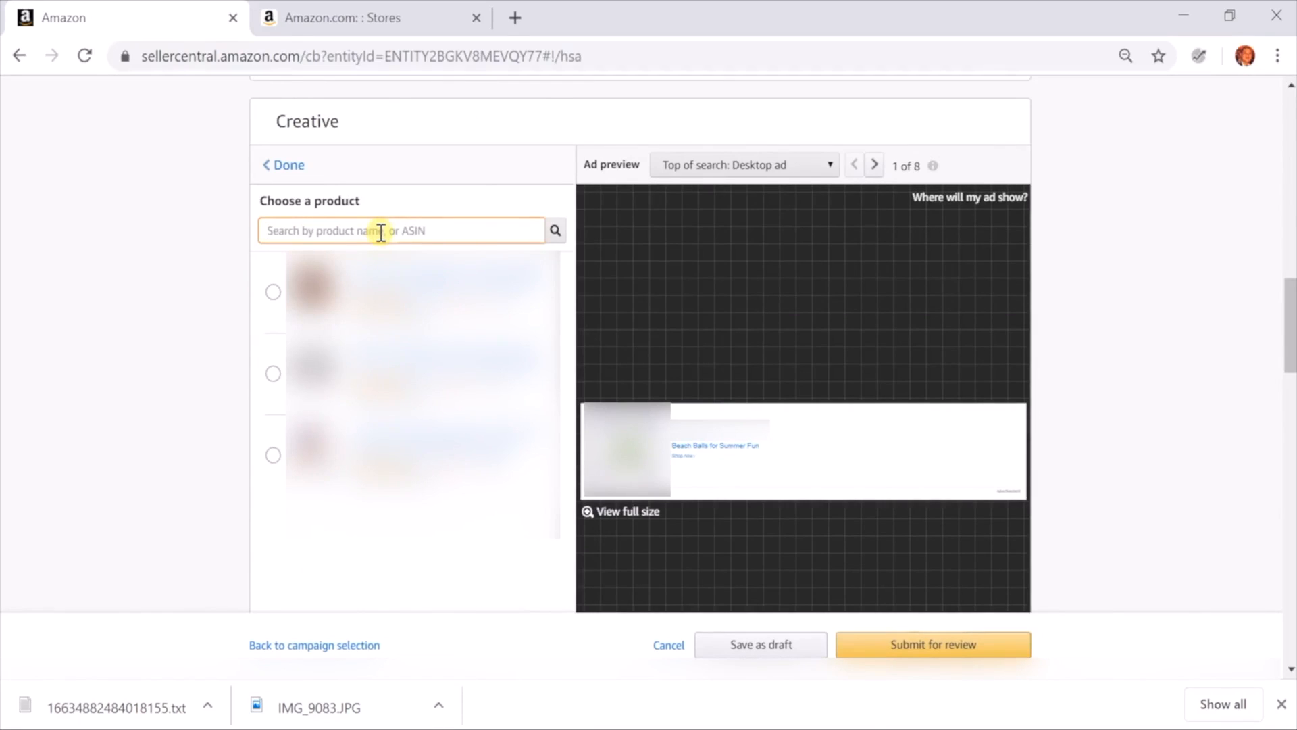
{"action": "left_click", "coordinate": [273, 292]}
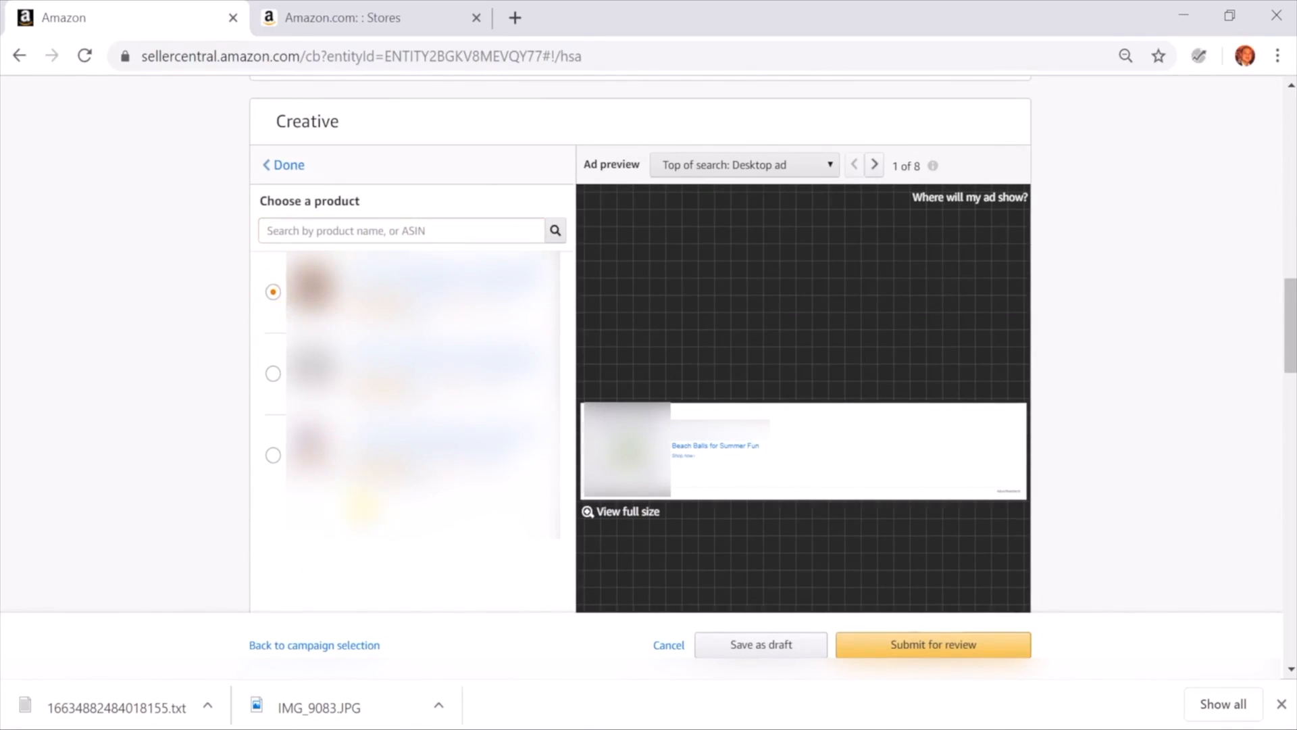
{"action": "left_click", "coordinate": [284, 164]}
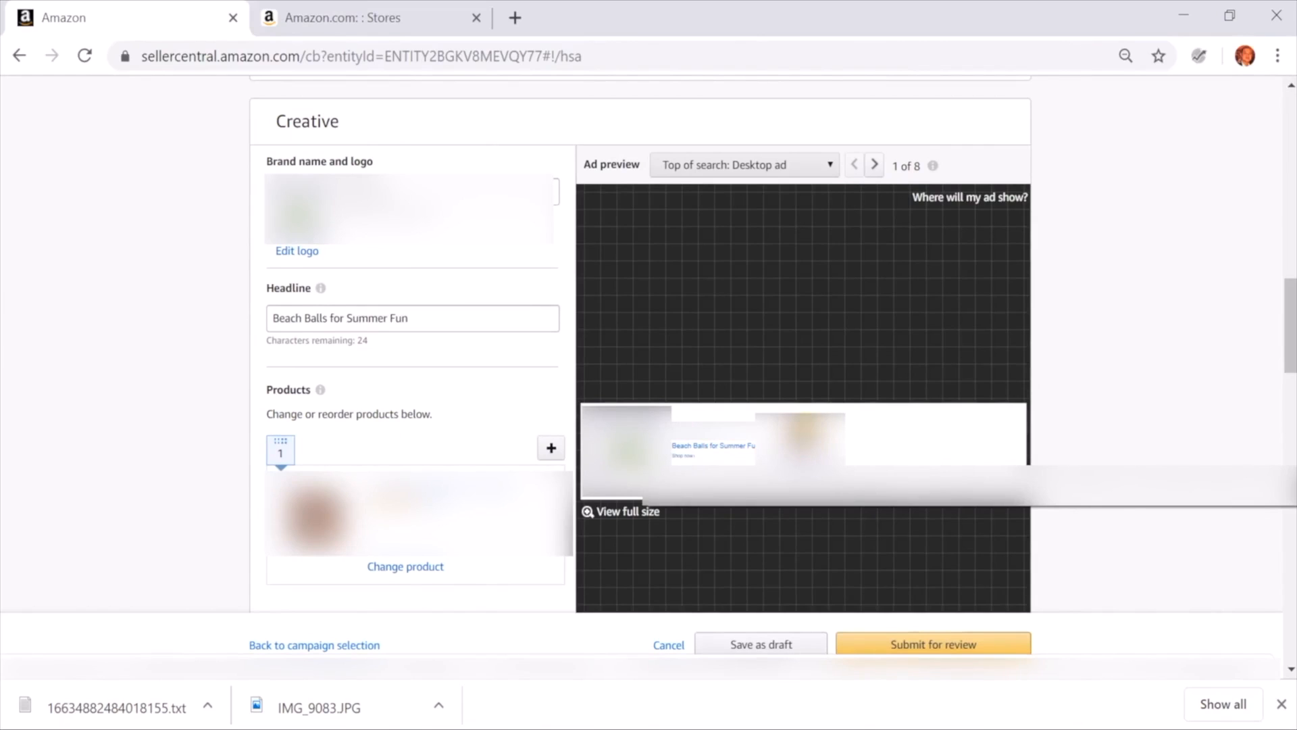
Add the two remaining products to the ad so that all three product slots are filled
{"action": "scroll", "coordinate": [365, 453], "scroll_direction": "down", "scroll_amount": 3}
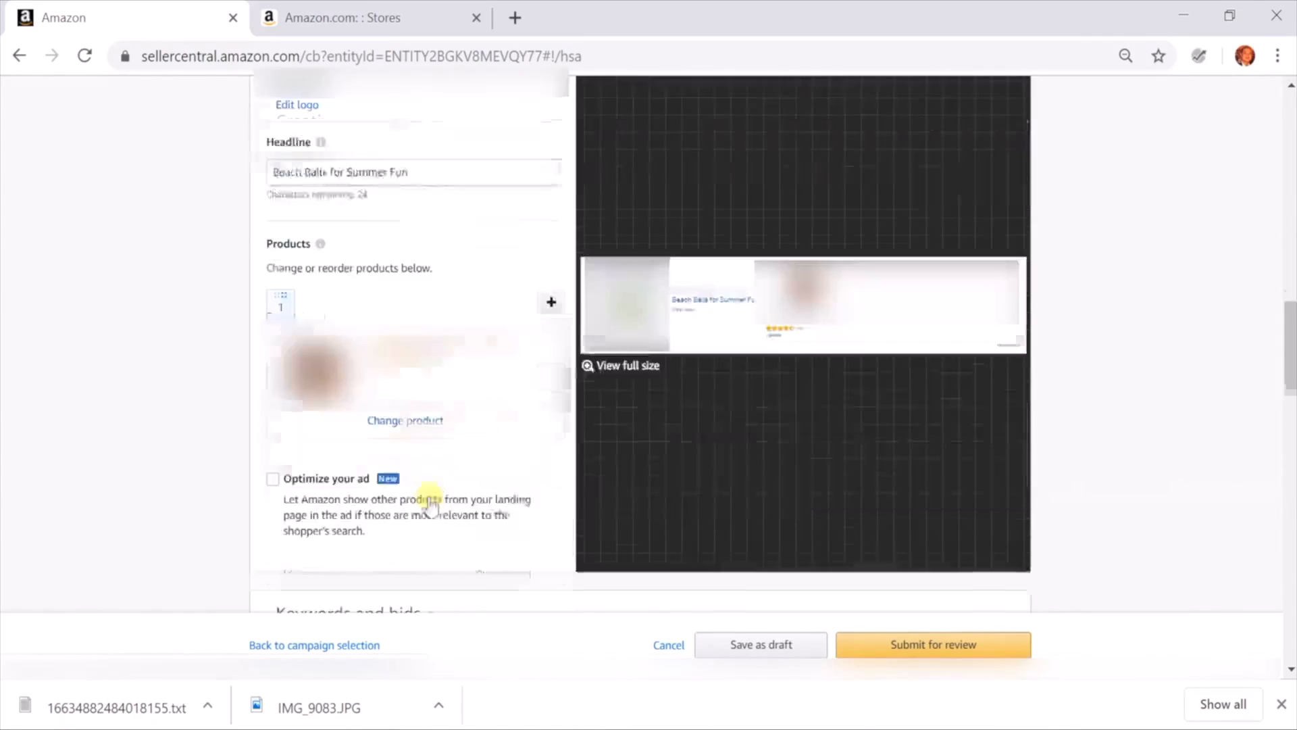
{"action": "left_click", "coordinate": [550, 279]}
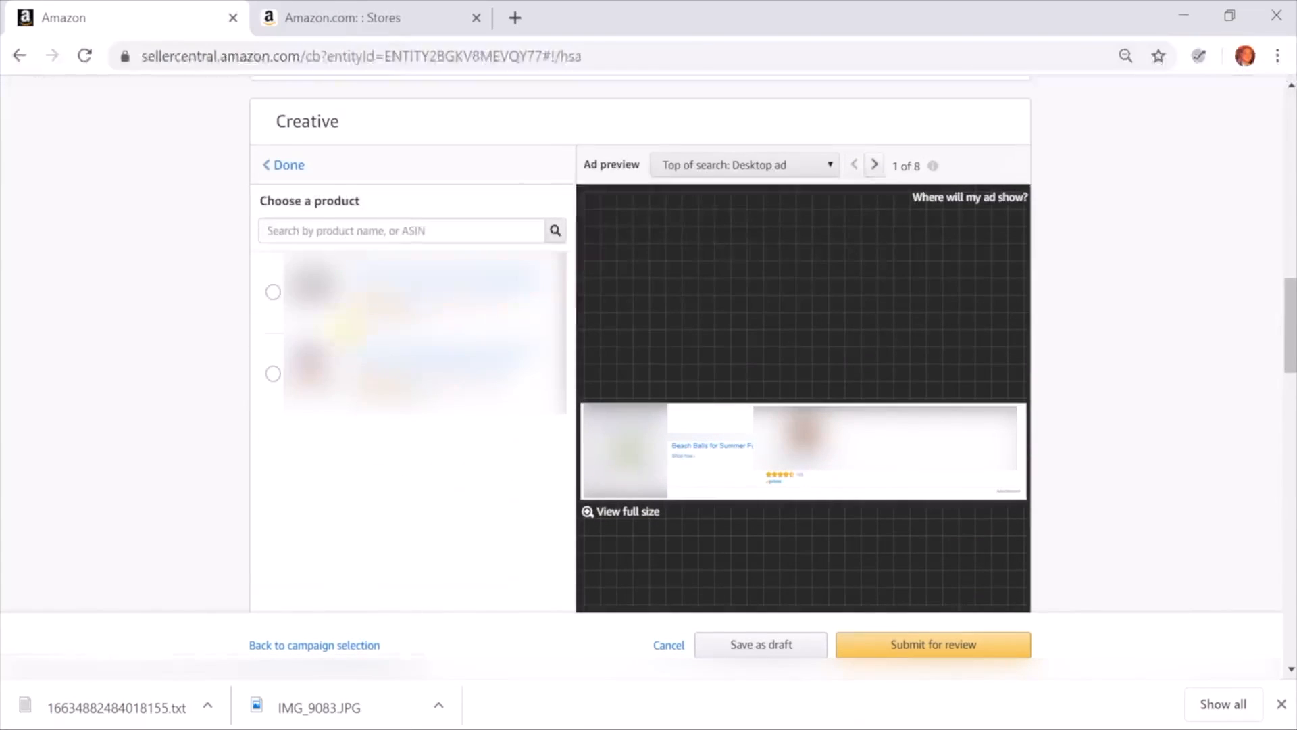
{"action": "left_click", "coordinate": [273, 294]}
{"action": "left_click", "coordinate": [287, 165]}
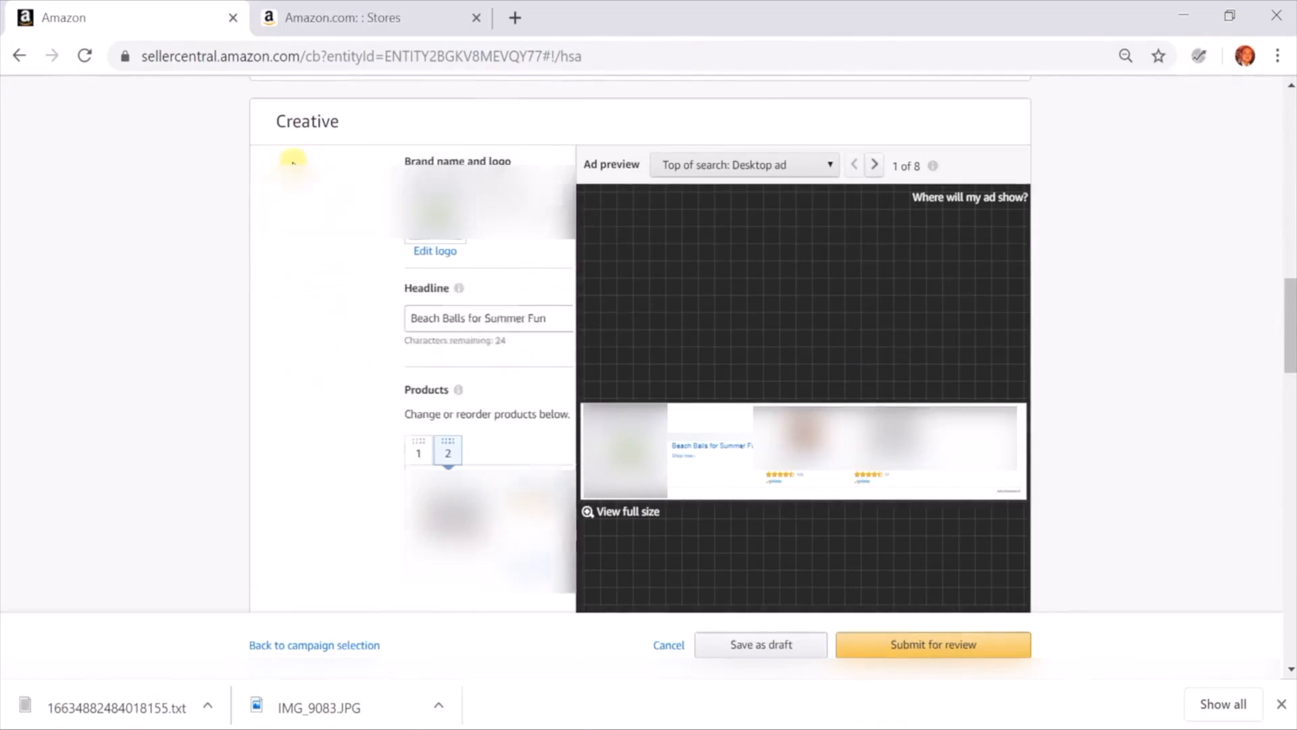
{"action": "left_click", "coordinate": [550, 447]}
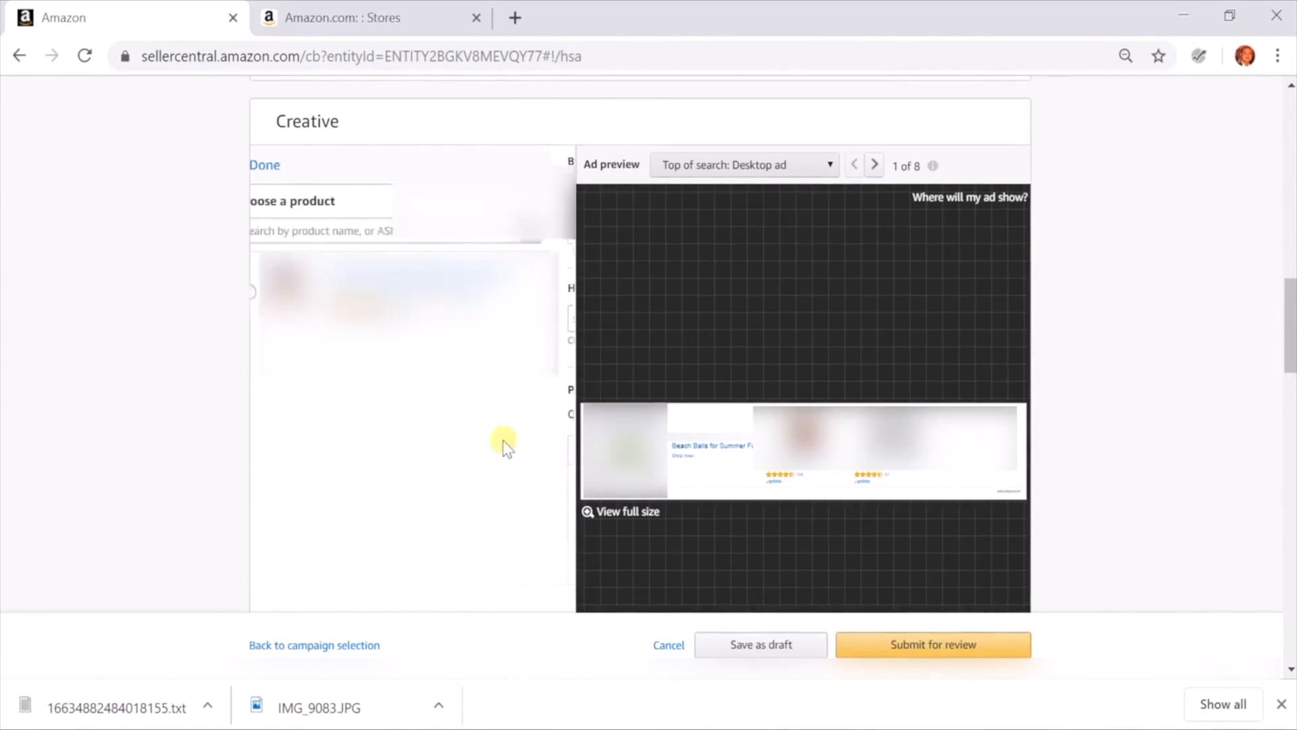
{"action": "left_click", "coordinate": [273, 291]}
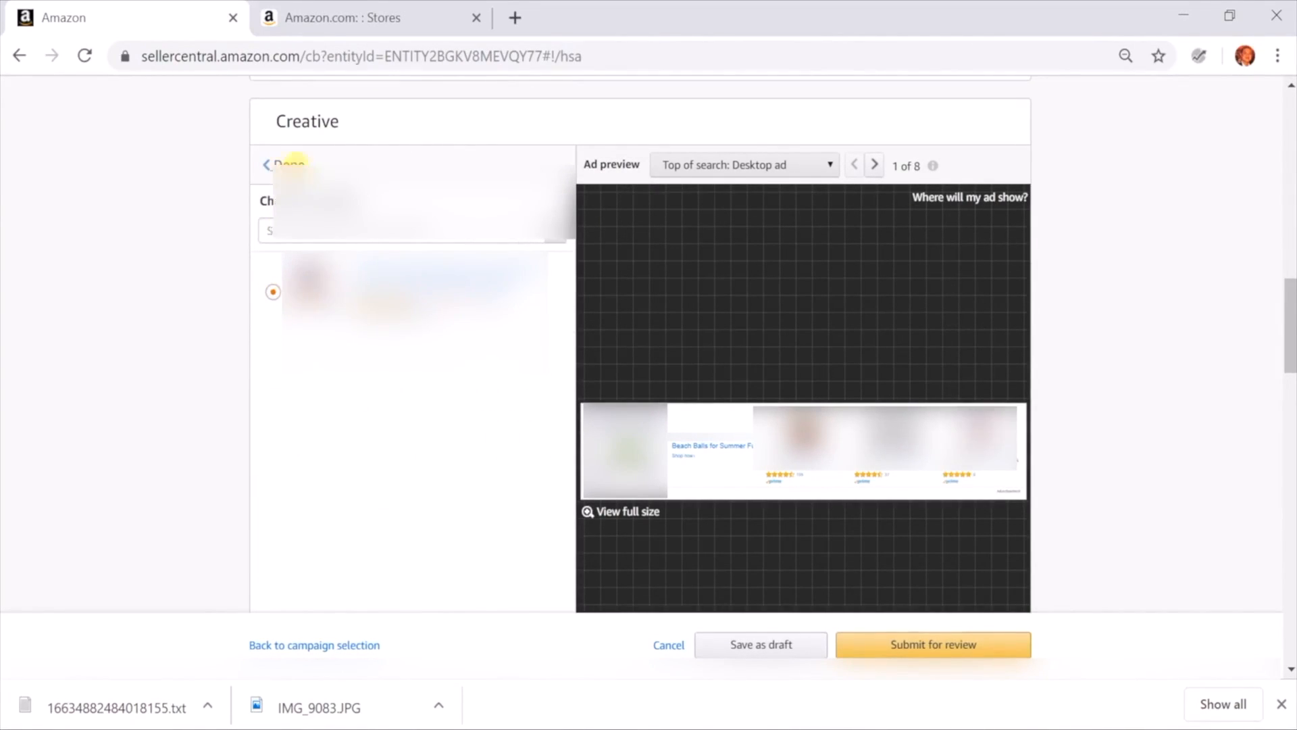
{"action": "left_click", "coordinate": [290, 165]}
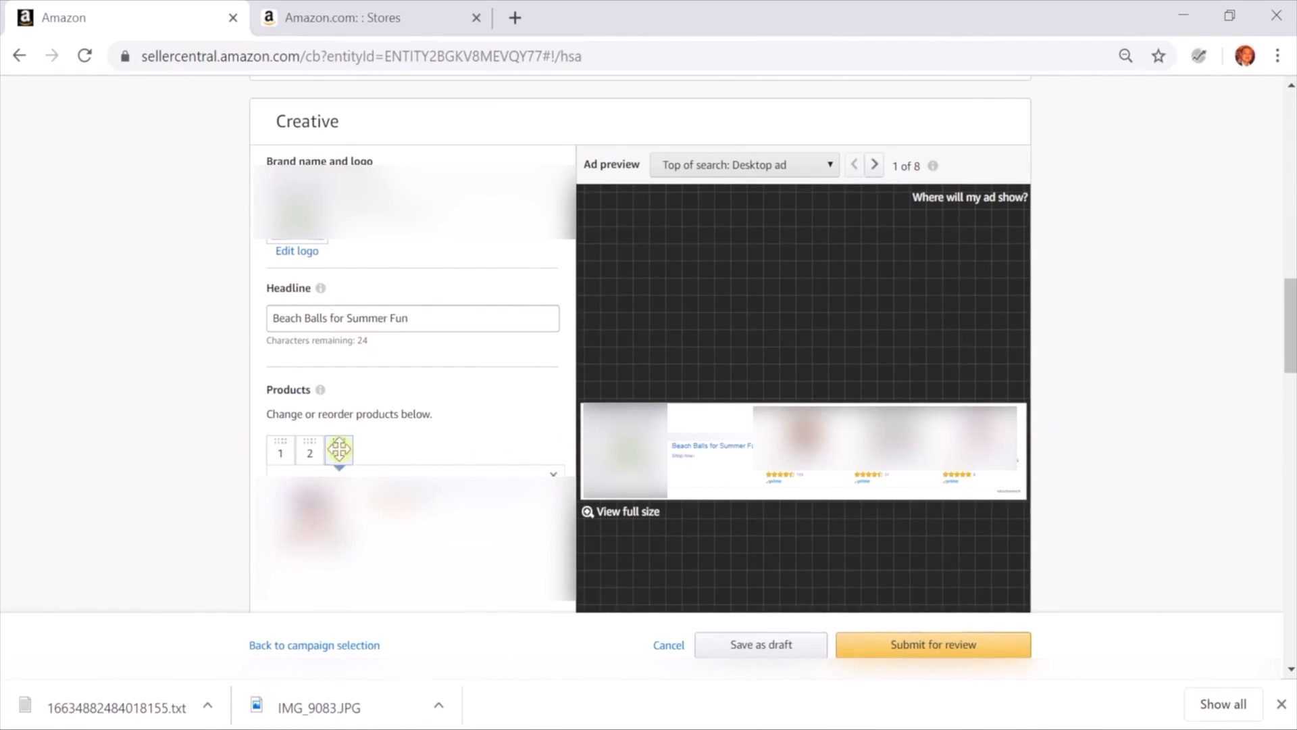
Reorder the ad's products so that the first and third products swap places
{"action": "mouse_move", "coordinate": [339, 452]}
{"action": "left_mouse_down"}
{"action": "mouse_move", "coordinate": [337, 485]}
{"action": "mouse_move", "coordinate": [297, 461]}
{"action": "mouse_move", "coordinate": [358, 460]}
{"action": "left_mouse_up"}
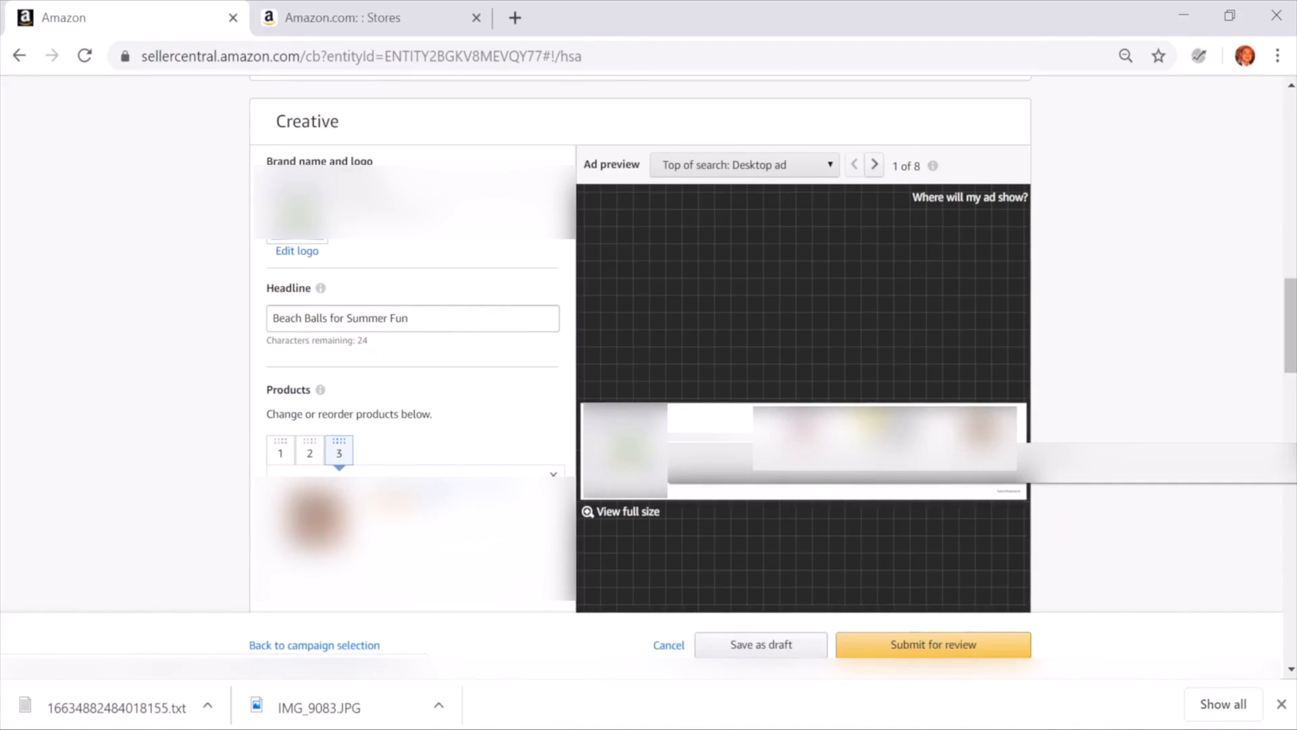
{"action": "scroll", "coordinate": [385, 493], "scroll_direction": "down", "scroll_amount": 5}
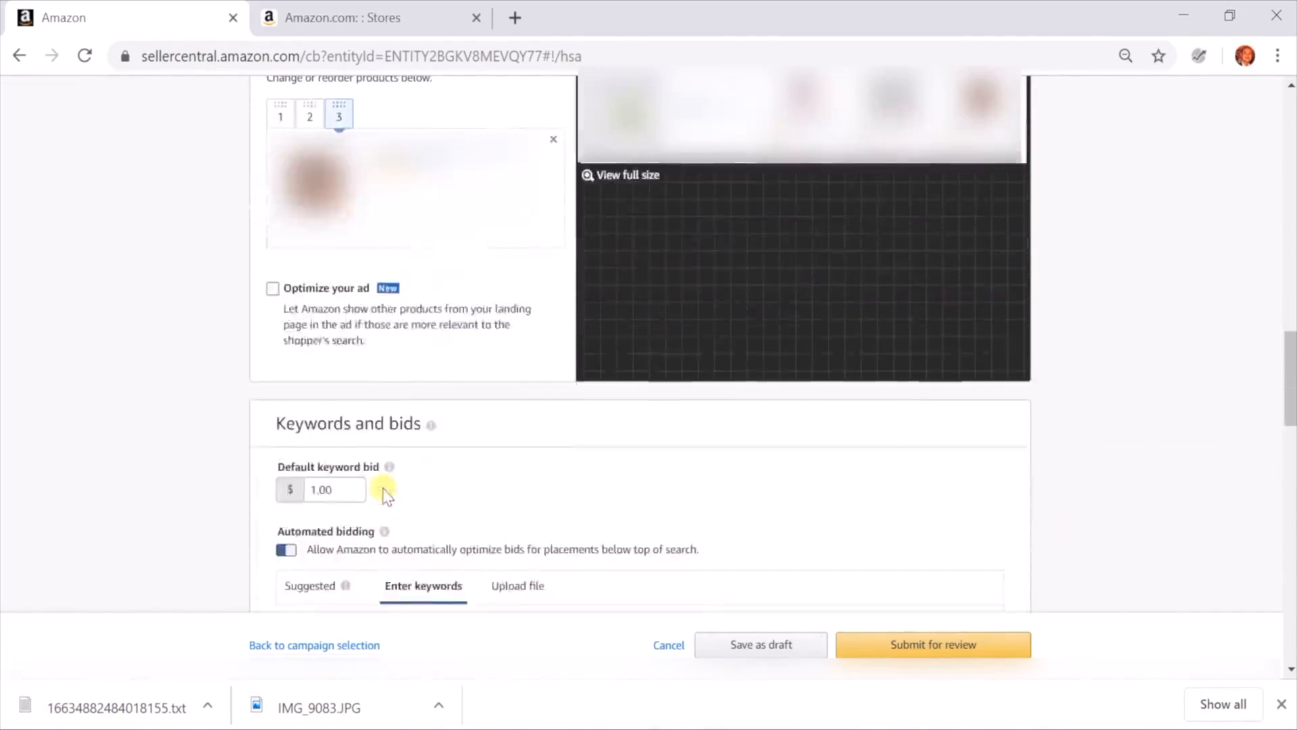
{"action": "scroll", "coordinate": [385, 493], "scroll_direction": "up", "scroll_amount": 1}
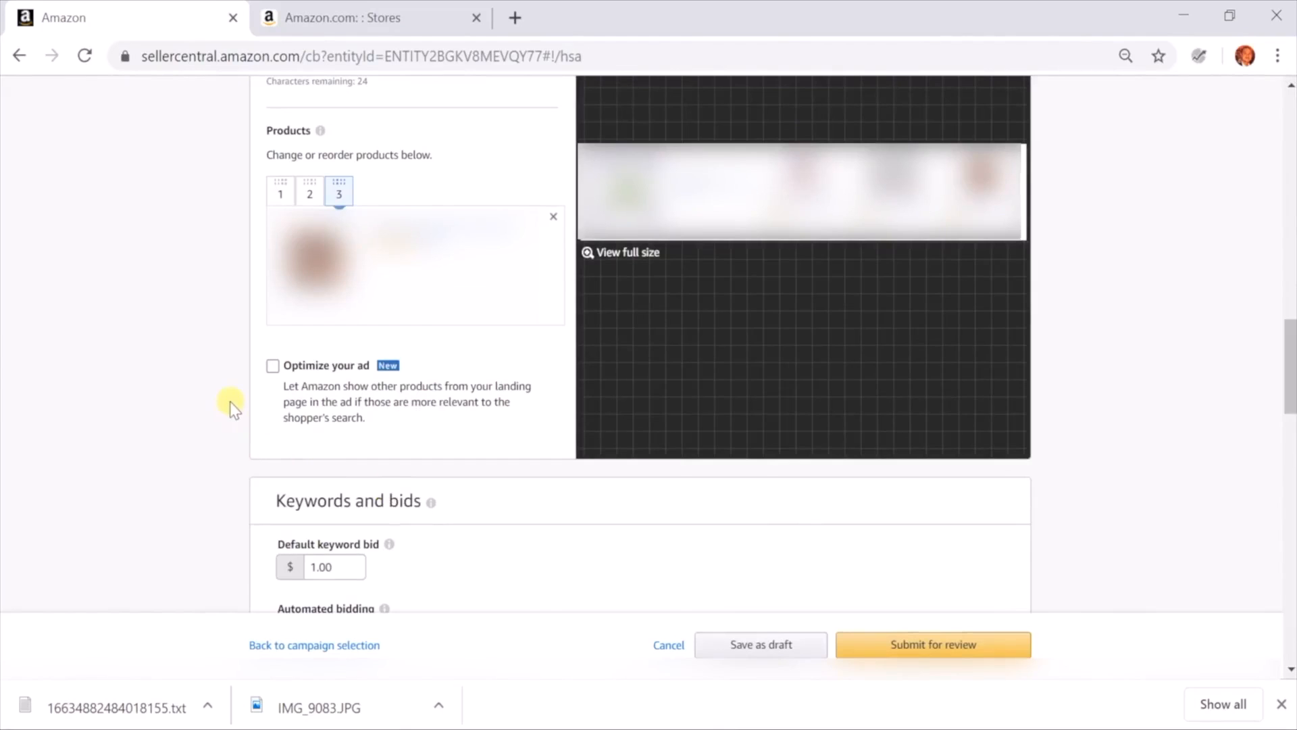
Enable the Optimize your ad option and acknowledge its notice, choosing not to have the message shown again
{"action": "scroll", "coordinate": [230, 401], "scroll_direction": "down", "scroll_amount": 1}
{"action": "left_click", "coordinate": [272, 308]}
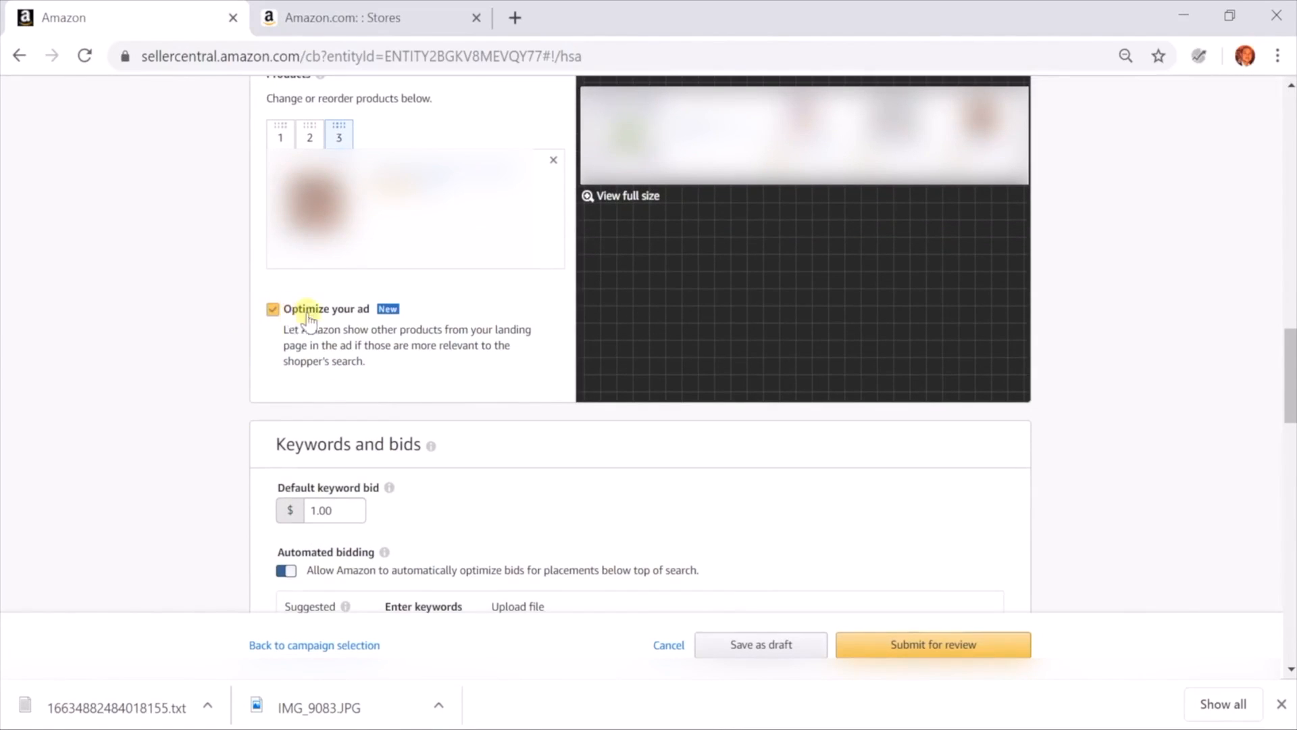
{"action": "left_click", "coordinate": [336, 327]}
{"action": "left_click", "coordinate": [272, 309]}
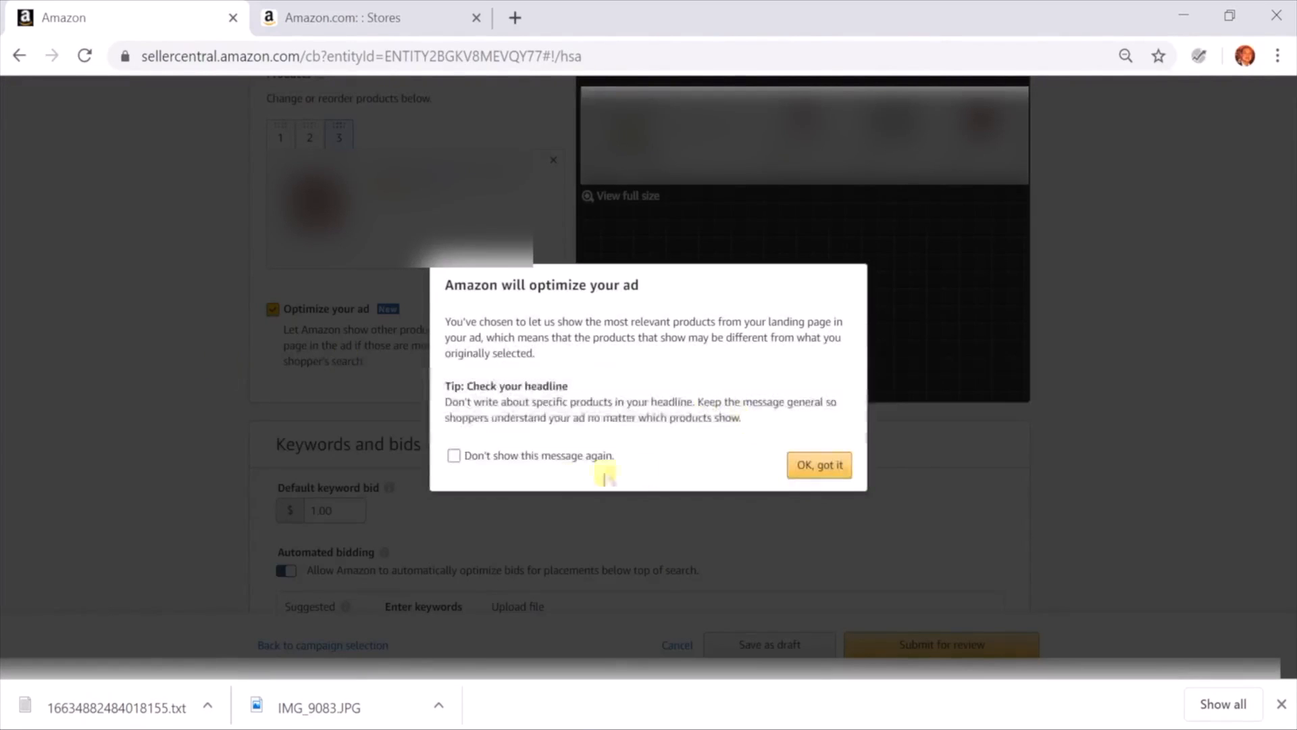
{"action": "left_click", "coordinate": [546, 456]}
{"action": "left_click", "coordinate": [837, 465]}
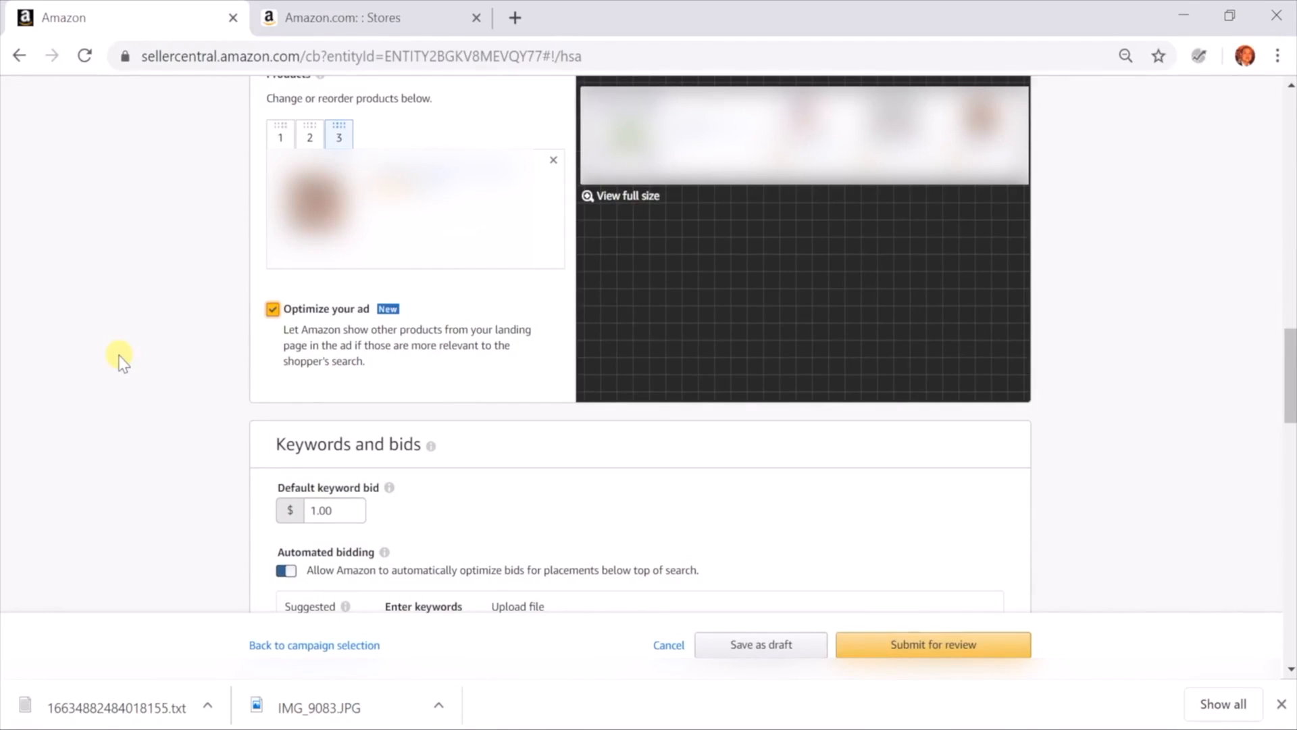
Turn the Optimize your ad option off and read its description about showing other landing page products
{"action": "left_click", "coordinate": [273, 309]}
{"action": "left_click", "coordinate": [272, 311]}
{"action": "left_click", "coordinate": [272, 311]}
{"action": "left_click_drag", "start_coordinate": [395, 368], "coordinate": [396, 331]}
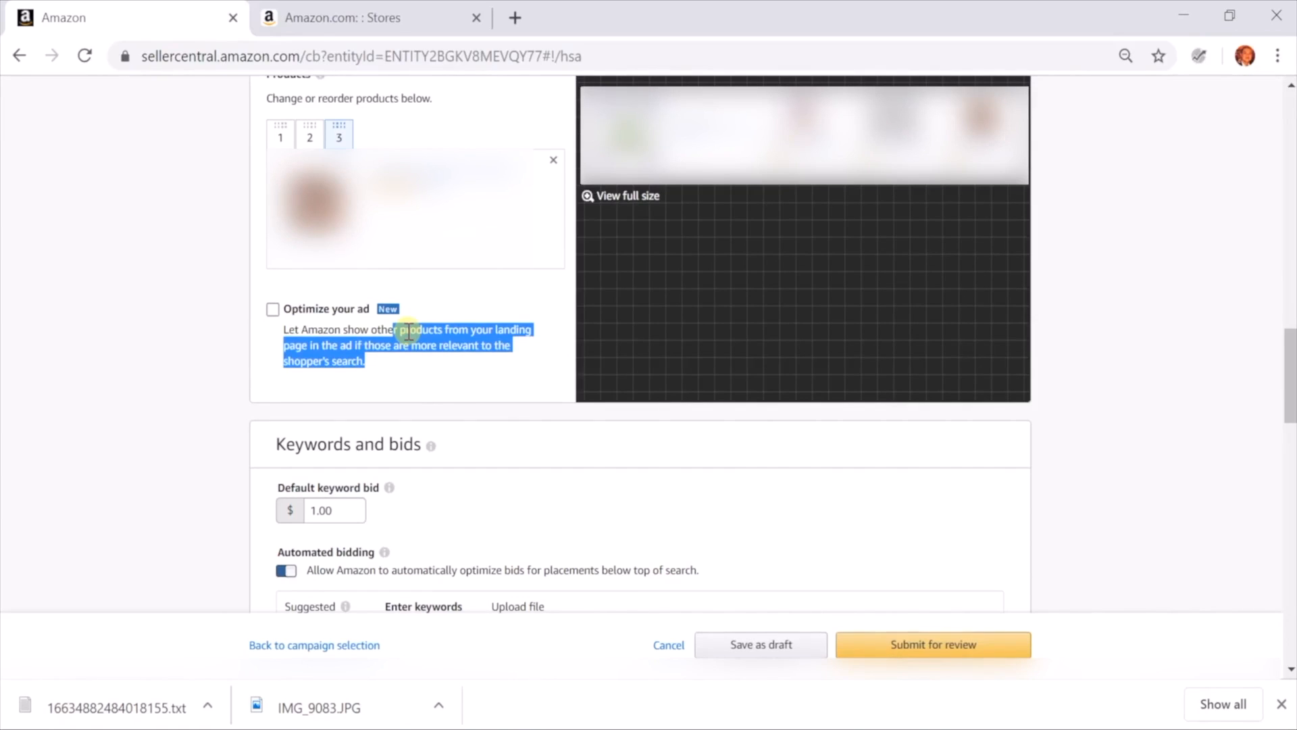
{"action": "left_click", "coordinate": [408, 332]}
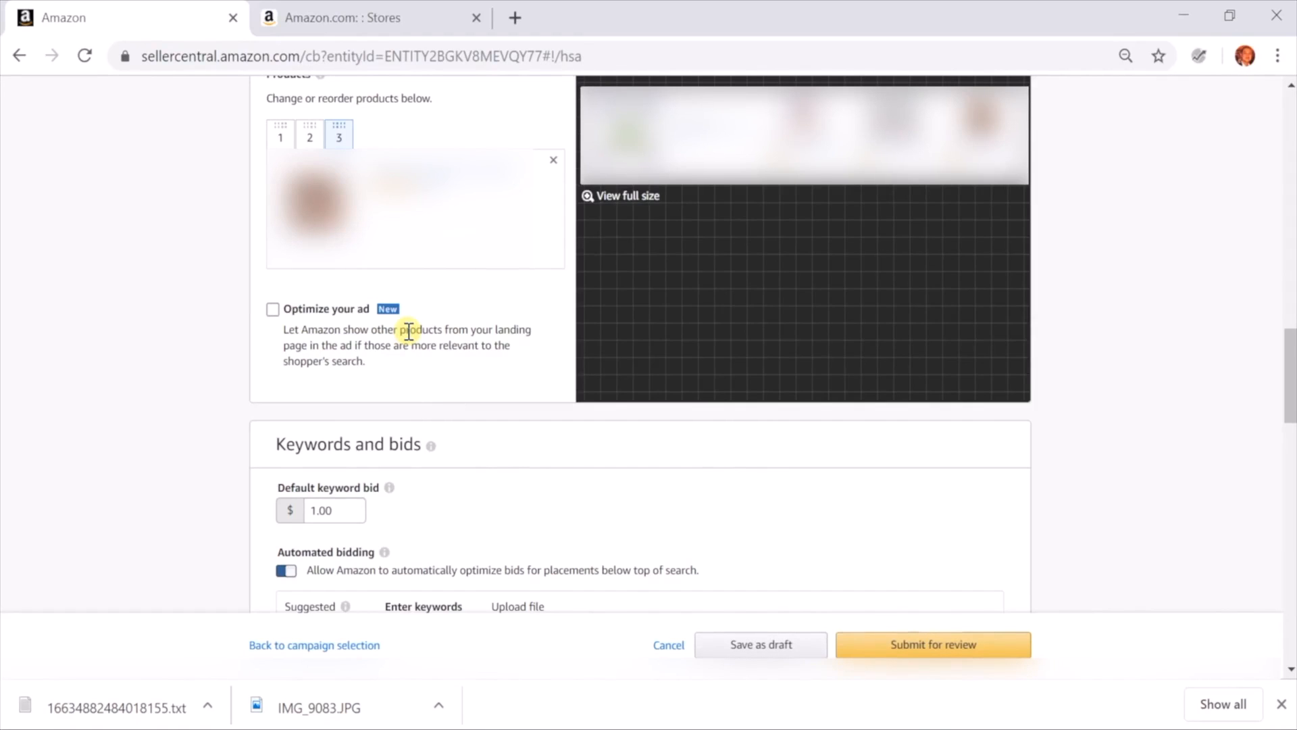
Look through the suggested keywords and their match types in the Keywords and bids section
{"action": "scroll", "coordinate": [409, 332], "scroll_direction": "down", "scroll_amount": 2}
{"action": "scroll", "coordinate": [408, 332], "scroll_direction": "down", "scroll_amount": 3}
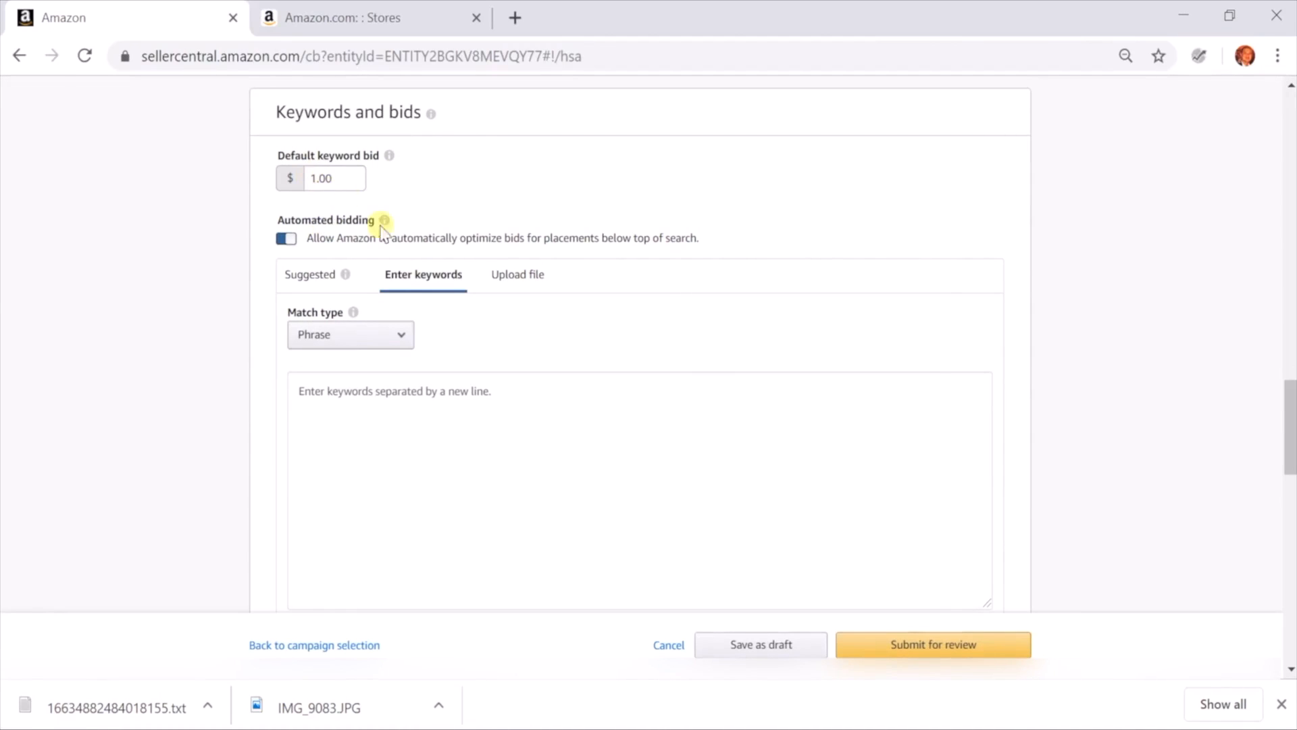
{"action": "left_click", "coordinate": [322, 290]}
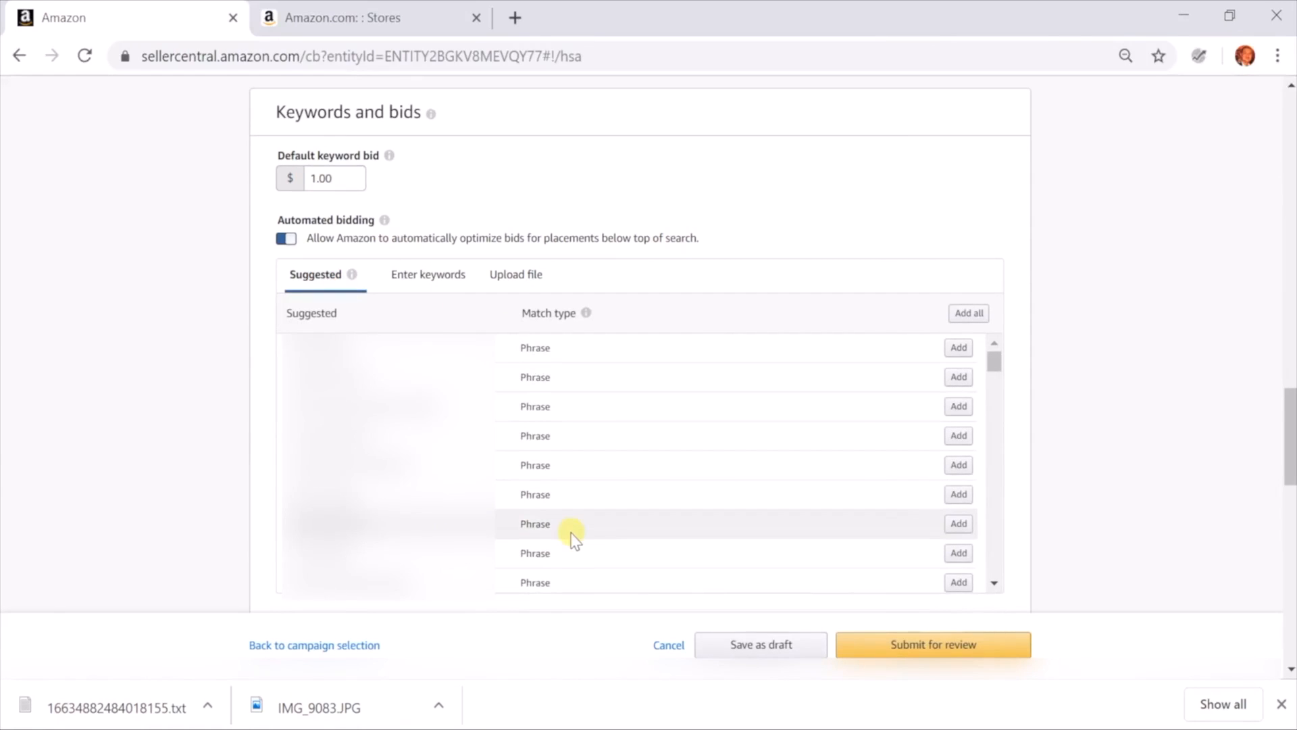
{"action": "scroll", "coordinate": [574, 536], "scroll_direction": "down", "scroll_amount": 1}
{"action": "scroll", "coordinate": [574, 536], "scroll_direction": "up", "scroll_amount": 1}
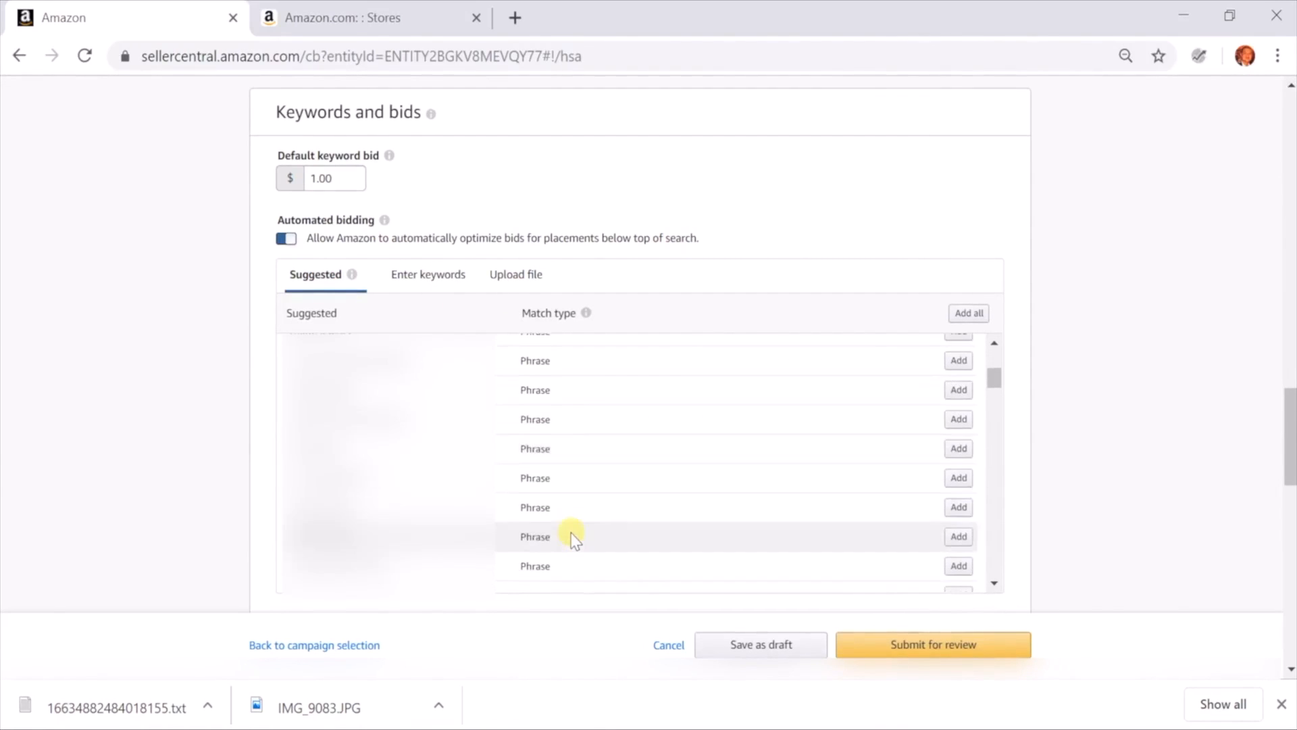
Switch to entering keywords manually and set their match type to Exact
{"action": "left_click", "coordinate": [443, 283]}
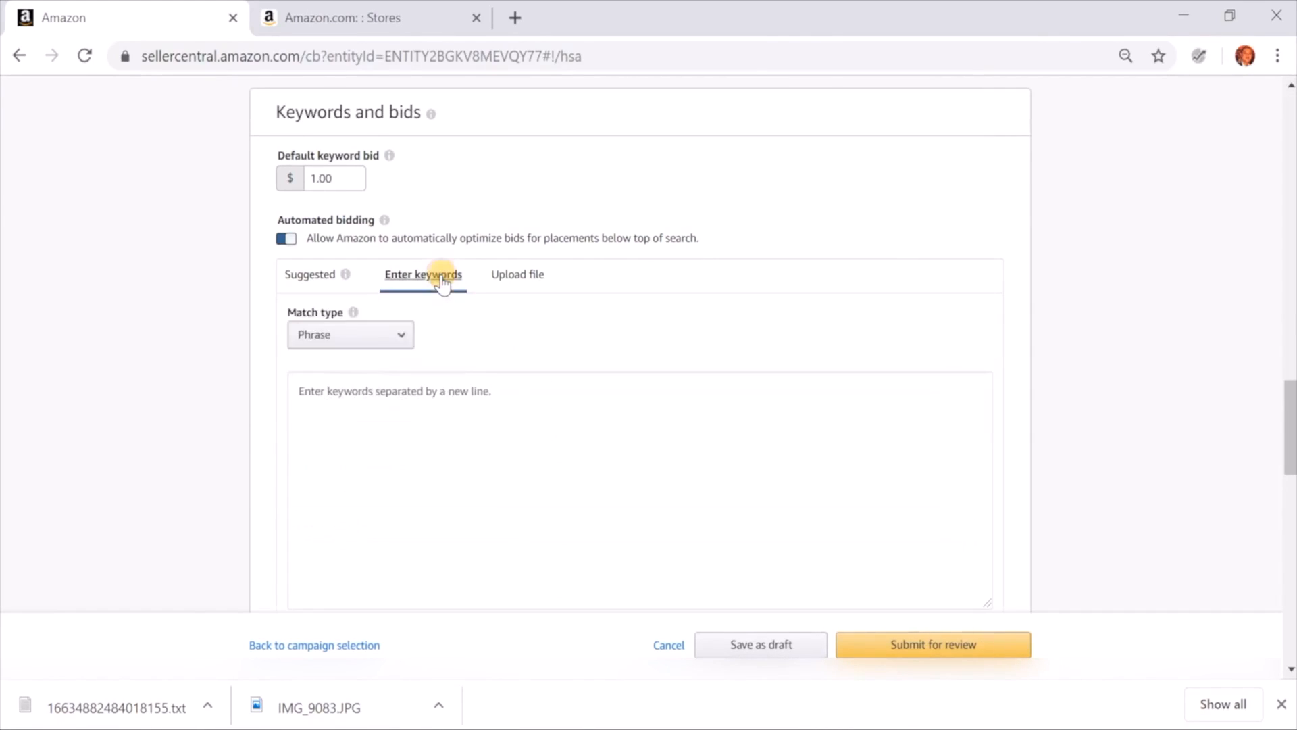
{"action": "left_click", "coordinate": [394, 336]}
{"action": "left_click", "coordinate": [371, 335]}
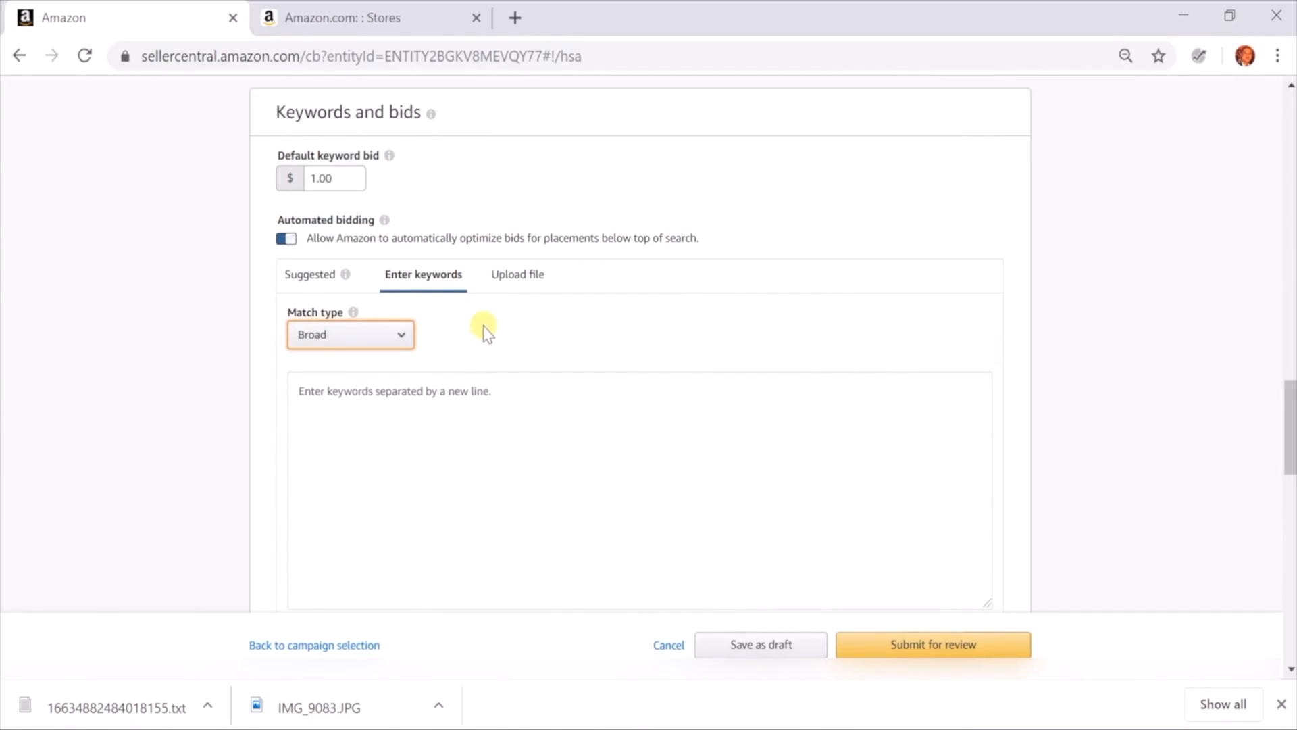
{"action": "left_click", "coordinate": [403, 342]}
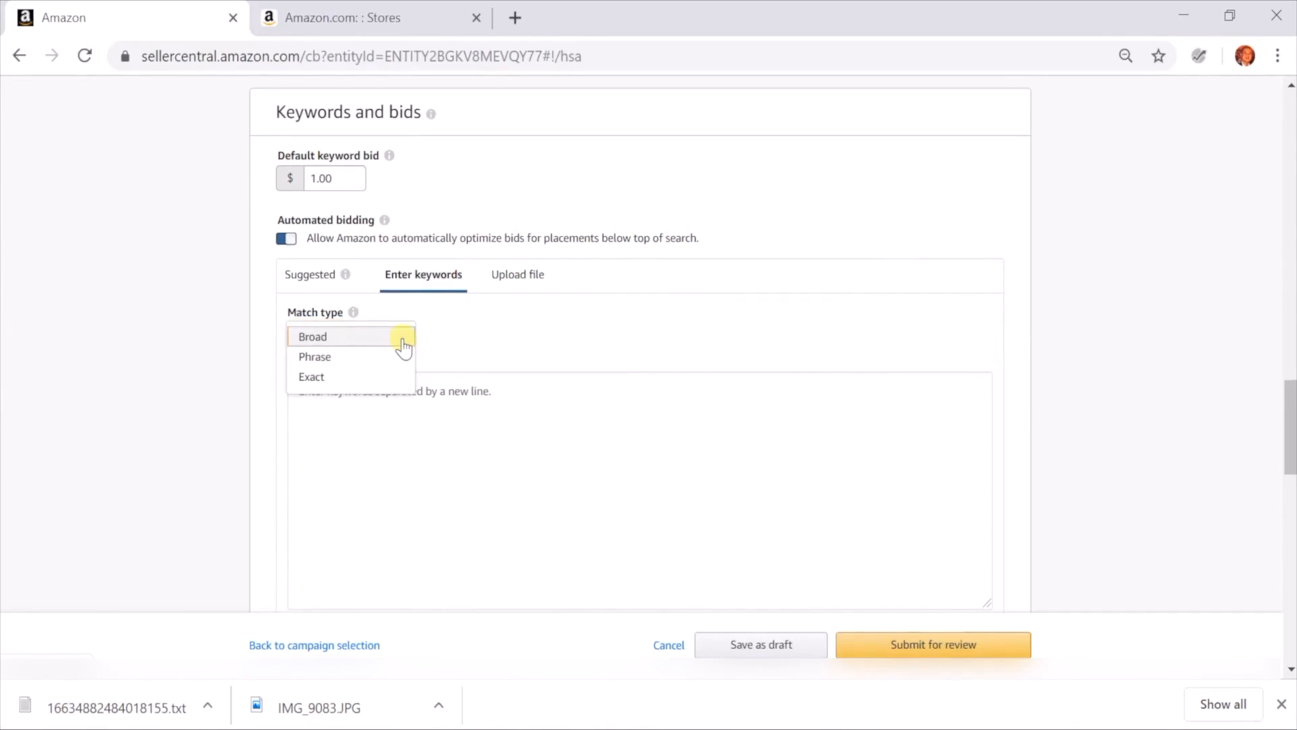
{"action": "left_click", "coordinate": [356, 376]}
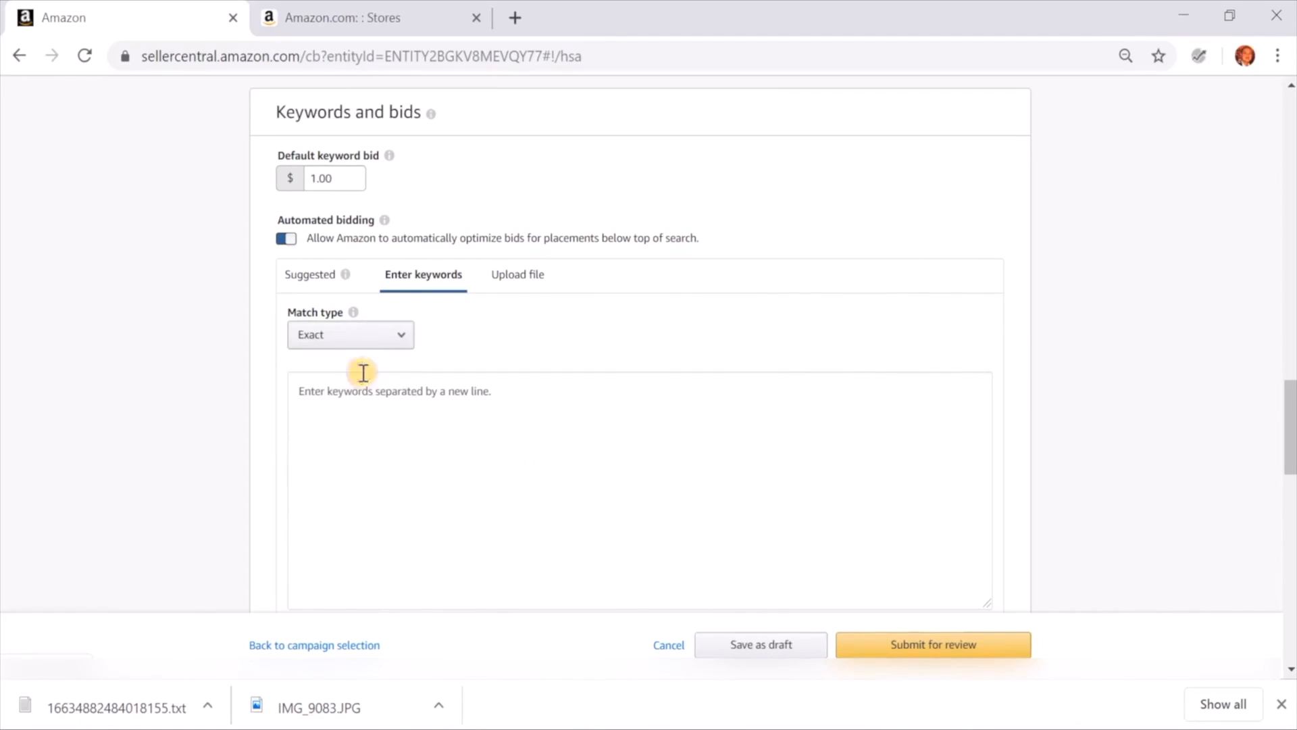
Add the exact-match keywords "beach balls for summer outings" and "beach ball for kids" to the campaign
{"action": "left_click", "coordinate": [363, 372]}
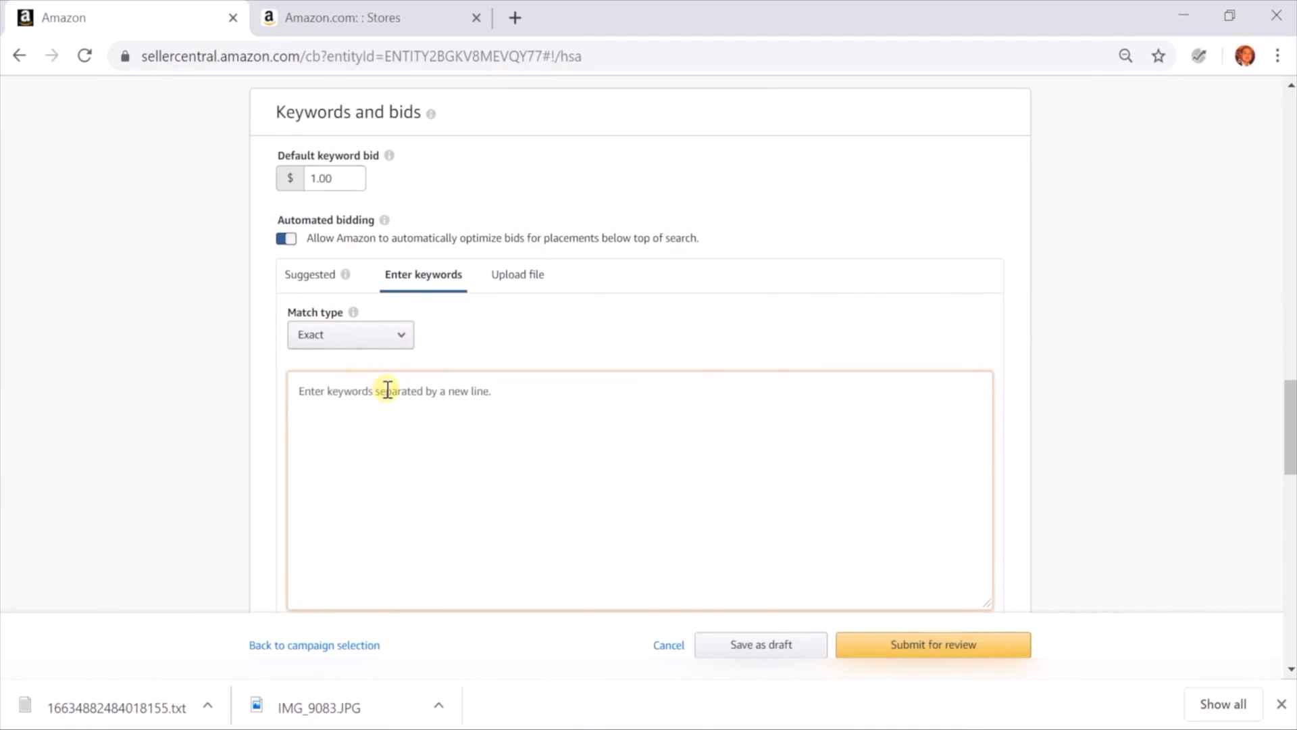
{"action": "type", "text": "beach"}
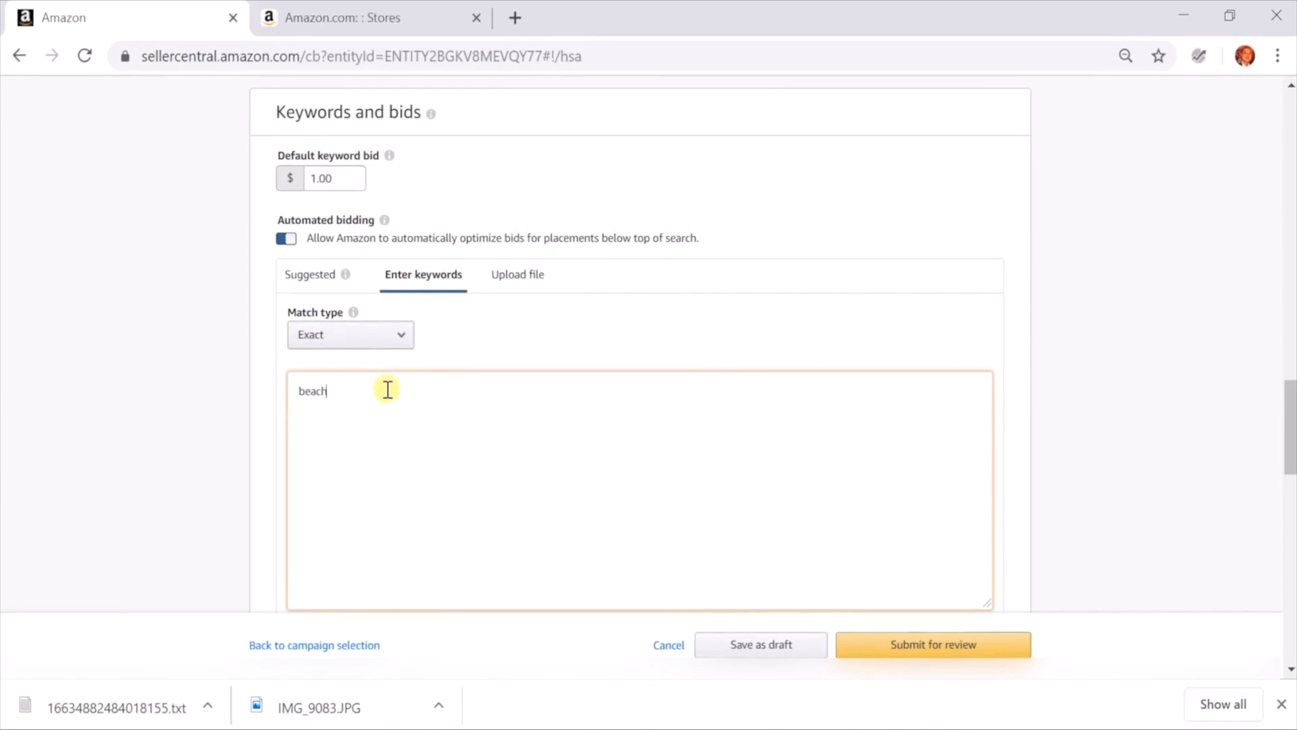
{"action": "type", "text": " balls for"}
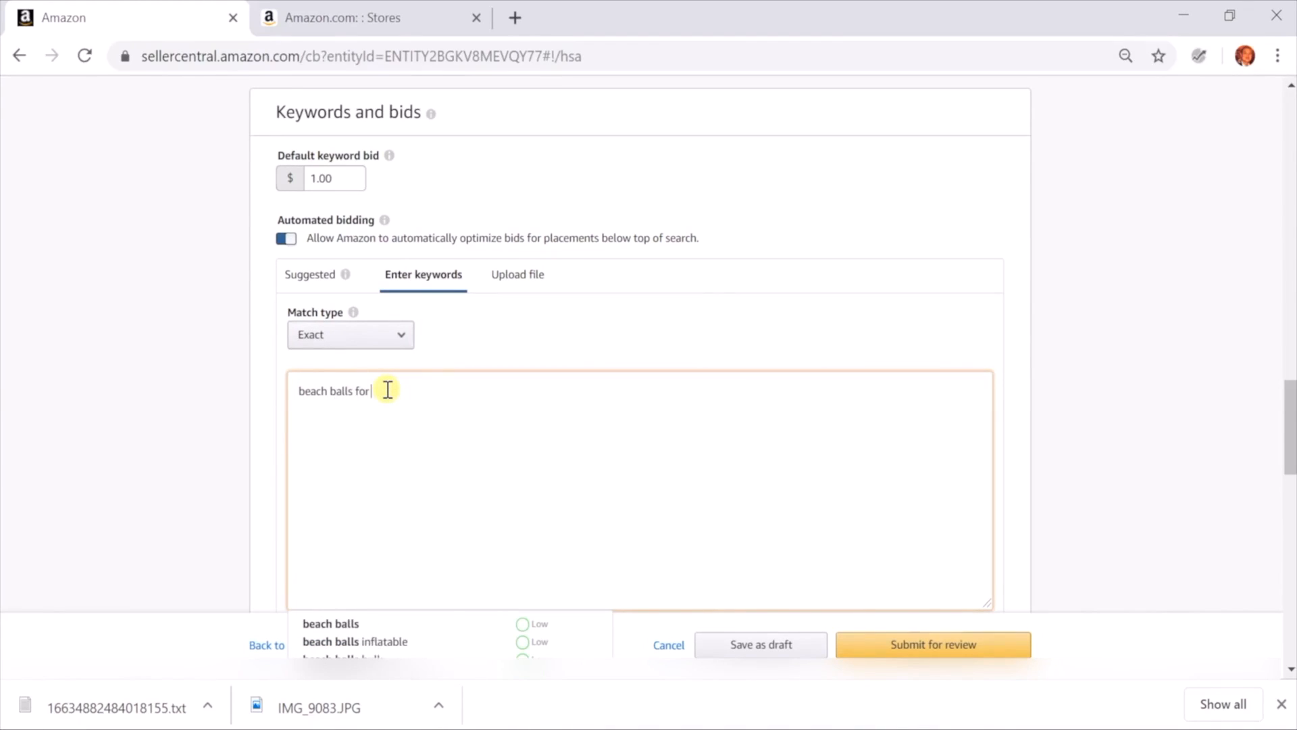
{"action": "type", "text": " summer"}
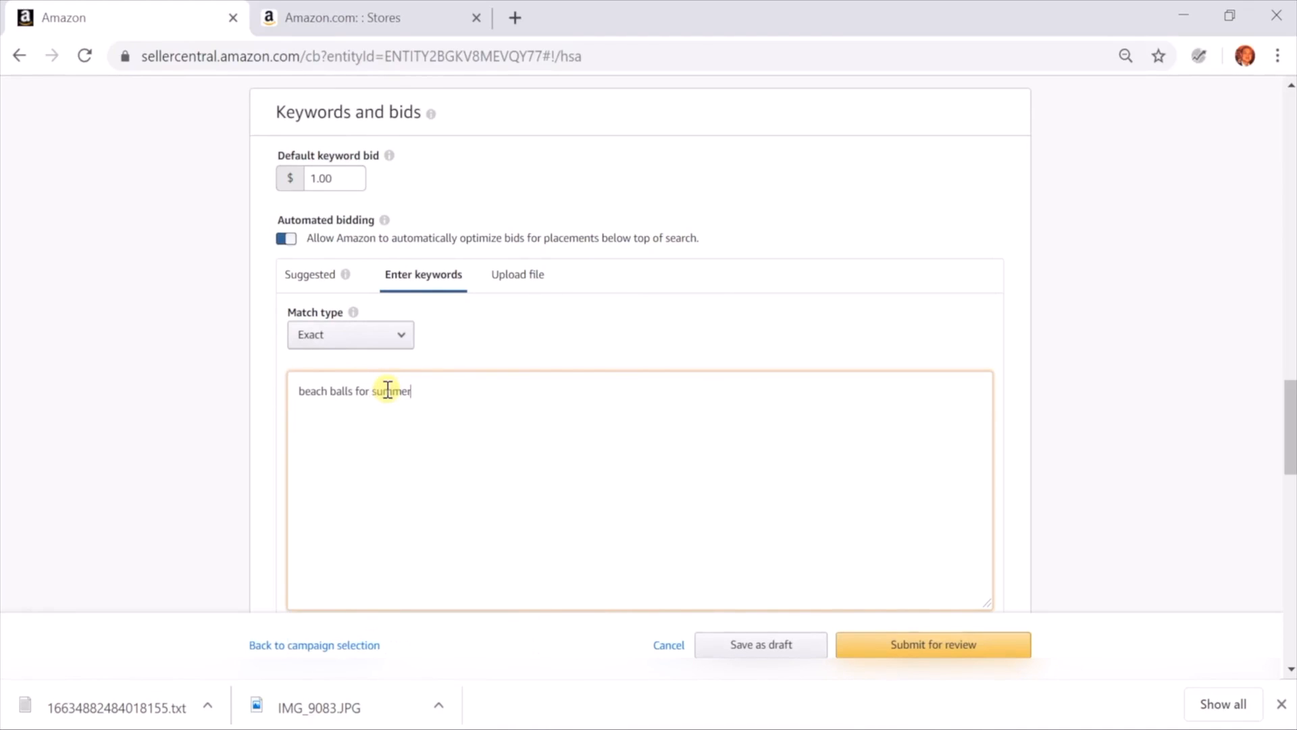
{"action": "type", "text": " outings "}
{"action": "type", "text": "beach ball"}
{"action": "type", "text": " for"}
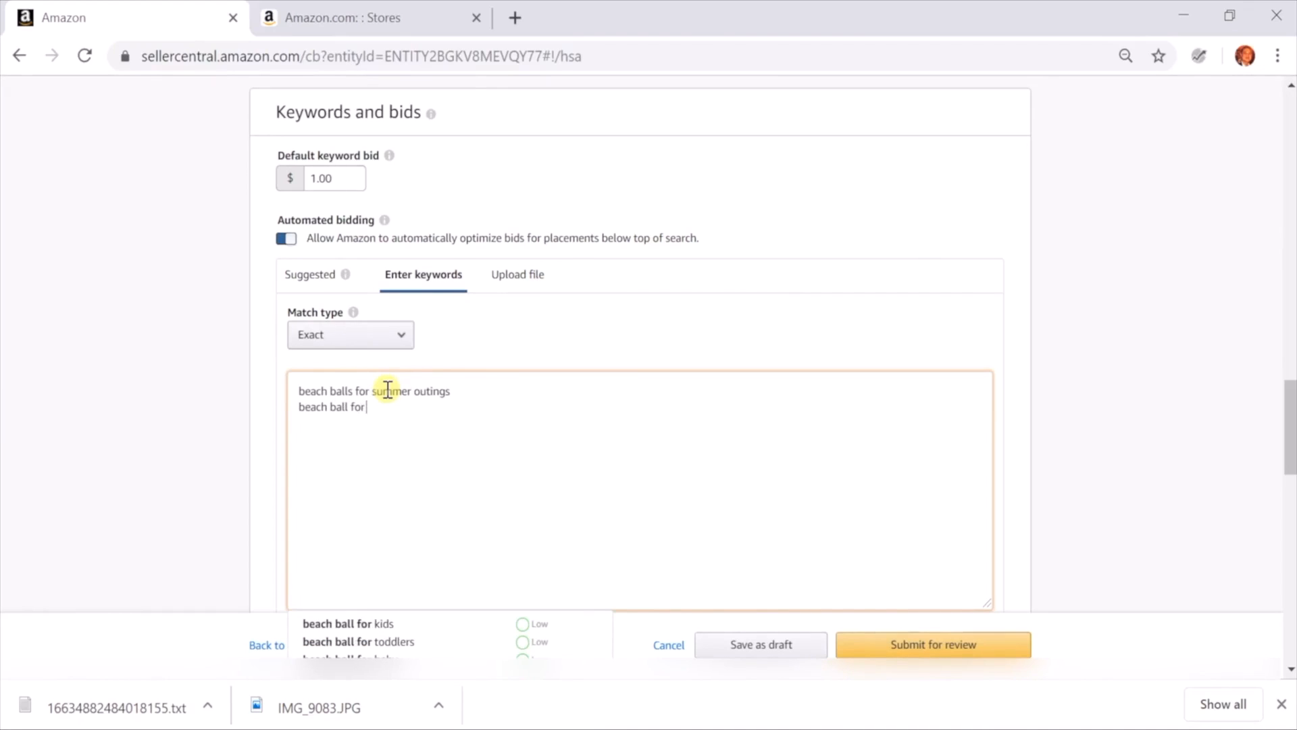
{"action": "type", "text": " kids"}
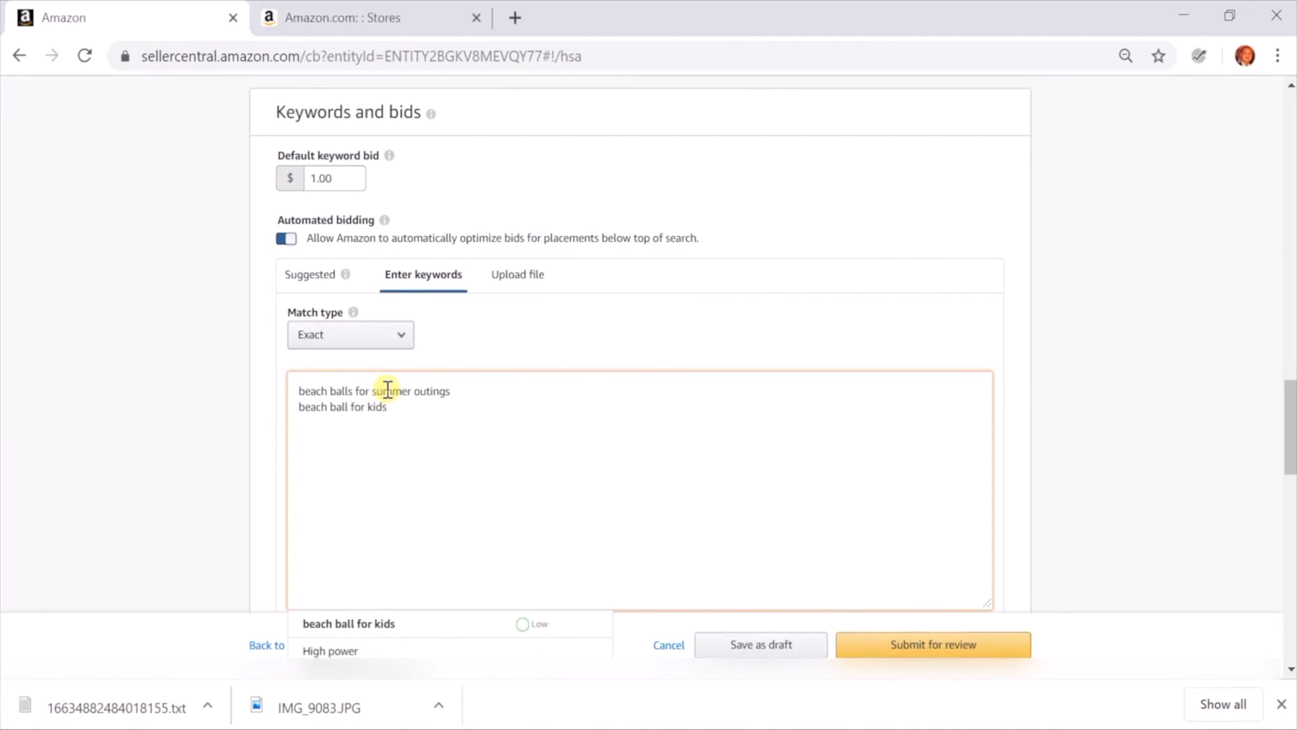
{"action": "scroll", "coordinate": [646, 371], "scroll_direction": "down", "scroll_amount": 2}
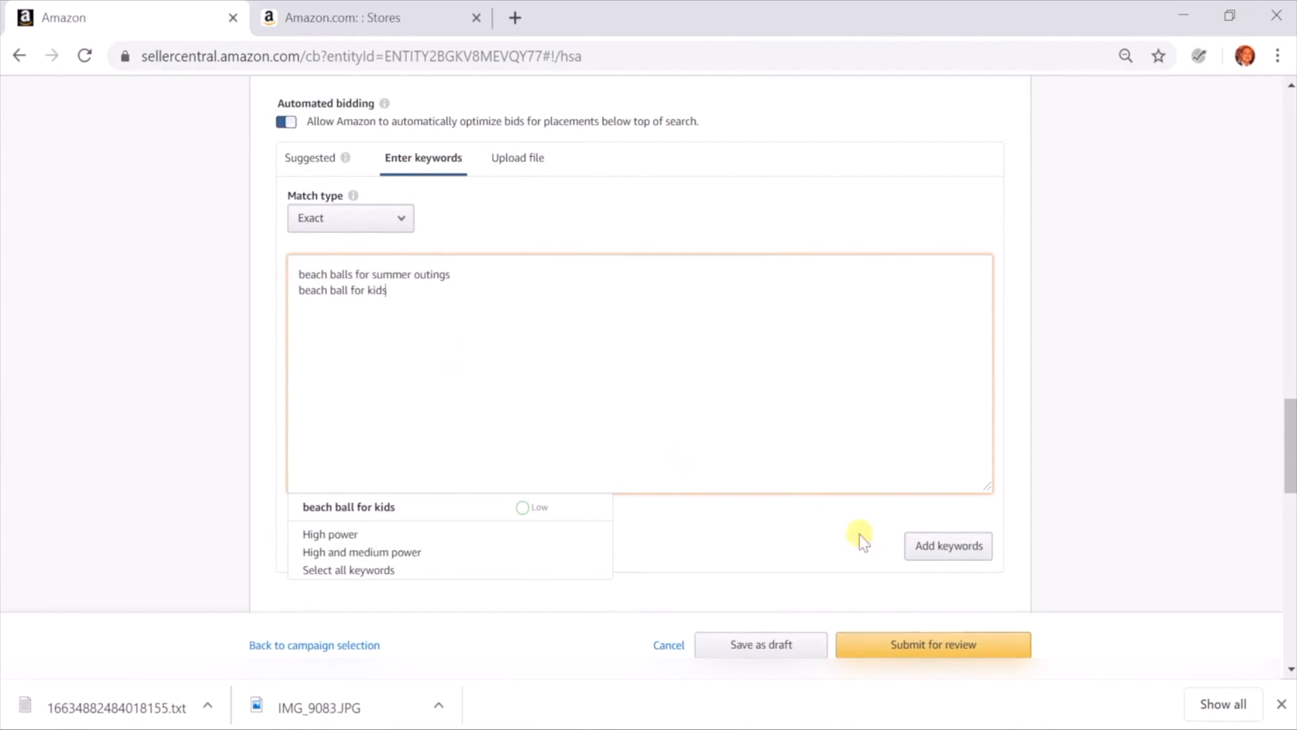
{"action": "left_click", "coordinate": [935, 545]}
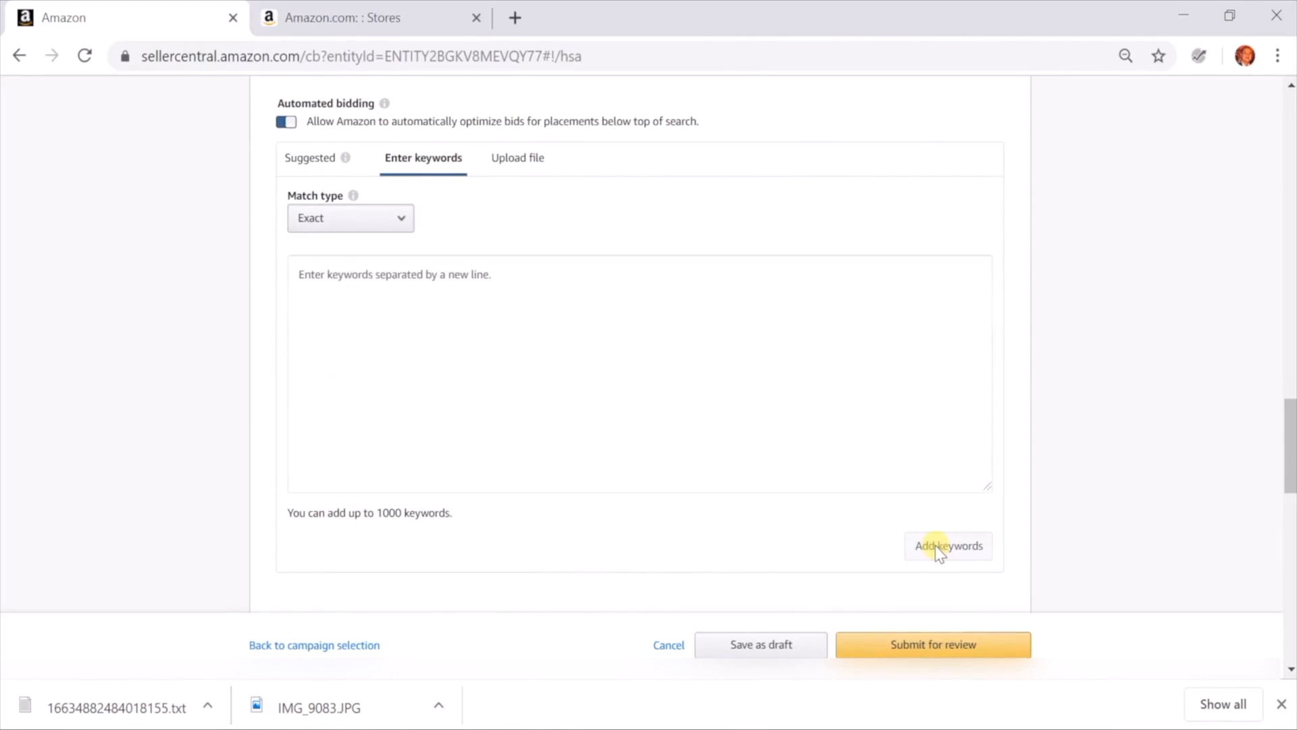
Set the bid for the keyword "beach ball for beach" to $1.00 and save it
{"action": "scroll", "coordinate": [936, 546], "scroll_direction": "down", "scroll_amount": 5}
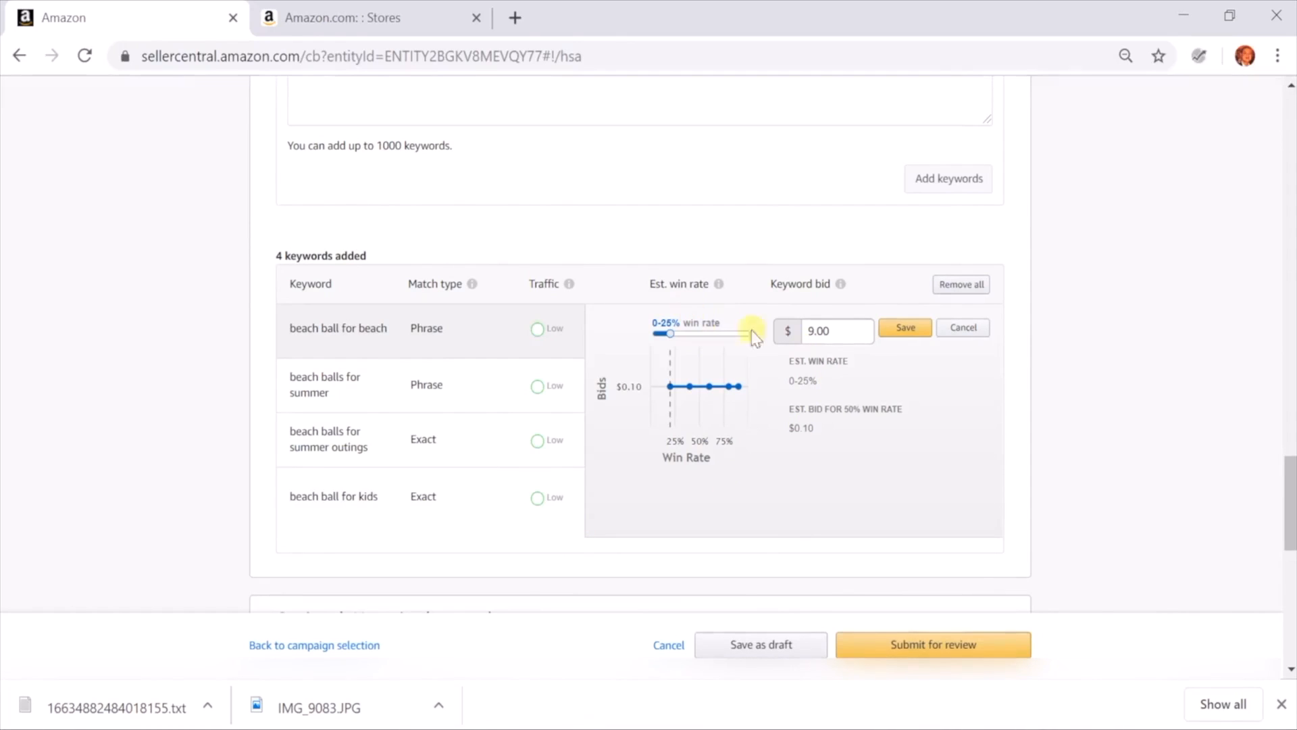
{"action": "left_click", "coordinate": [835, 332]}
{"action": "left_click_drag", "start_coordinate": [835, 332], "coordinate": [780, 342]}
{"action": "key", "text": "BackSpace"}
{"action": "type", "text": "1"}
{"action": "left_click", "coordinate": [891, 328]}
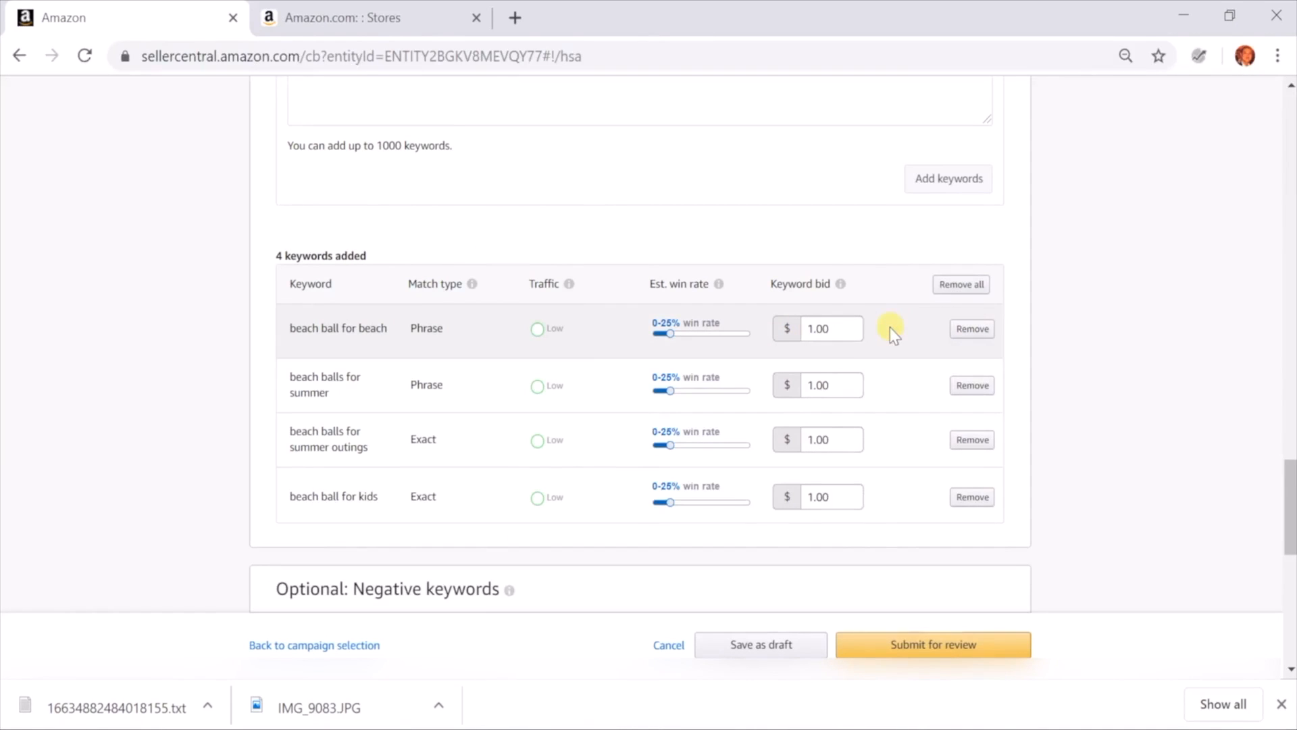
Set the bid for the keyword "beach ball for beach" to $1.50 and save it
{"action": "left_click", "coordinate": [836, 334]}
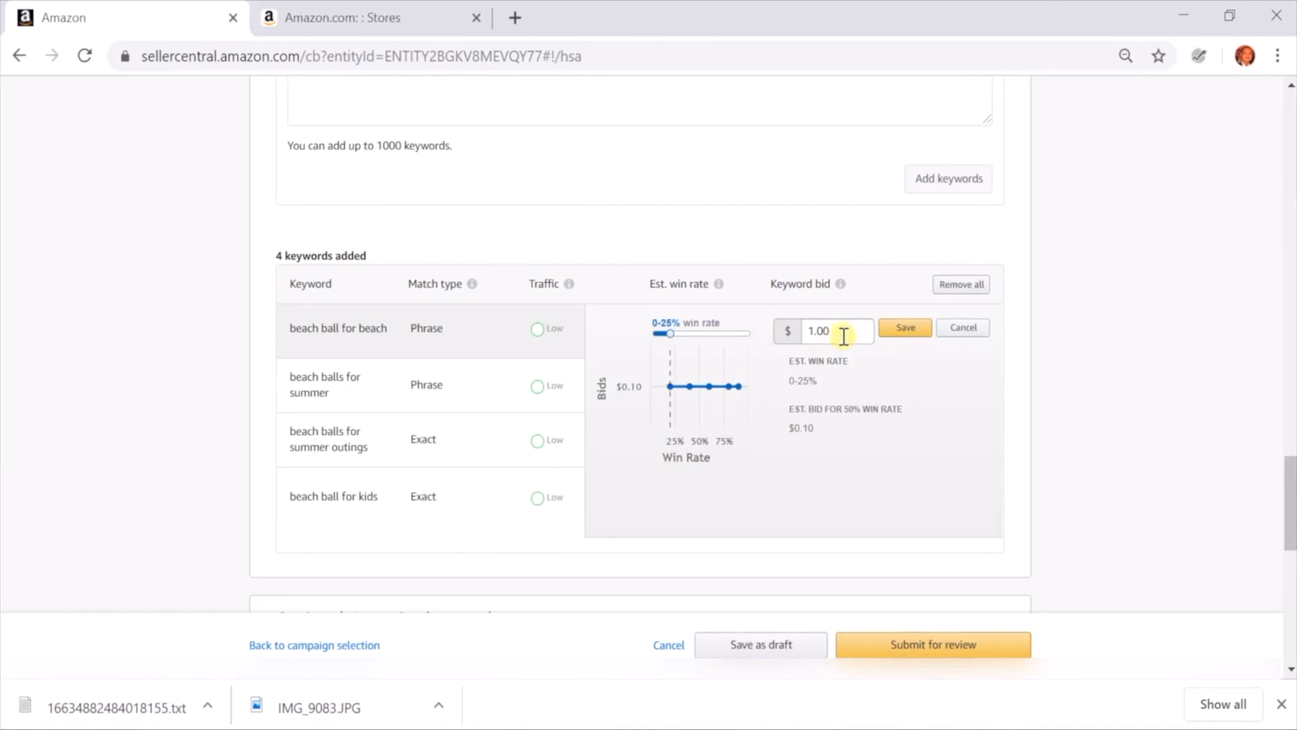
{"action": "double_click", "coordinate": [841, 331]}
{"action": "type", "text": "1.50"}
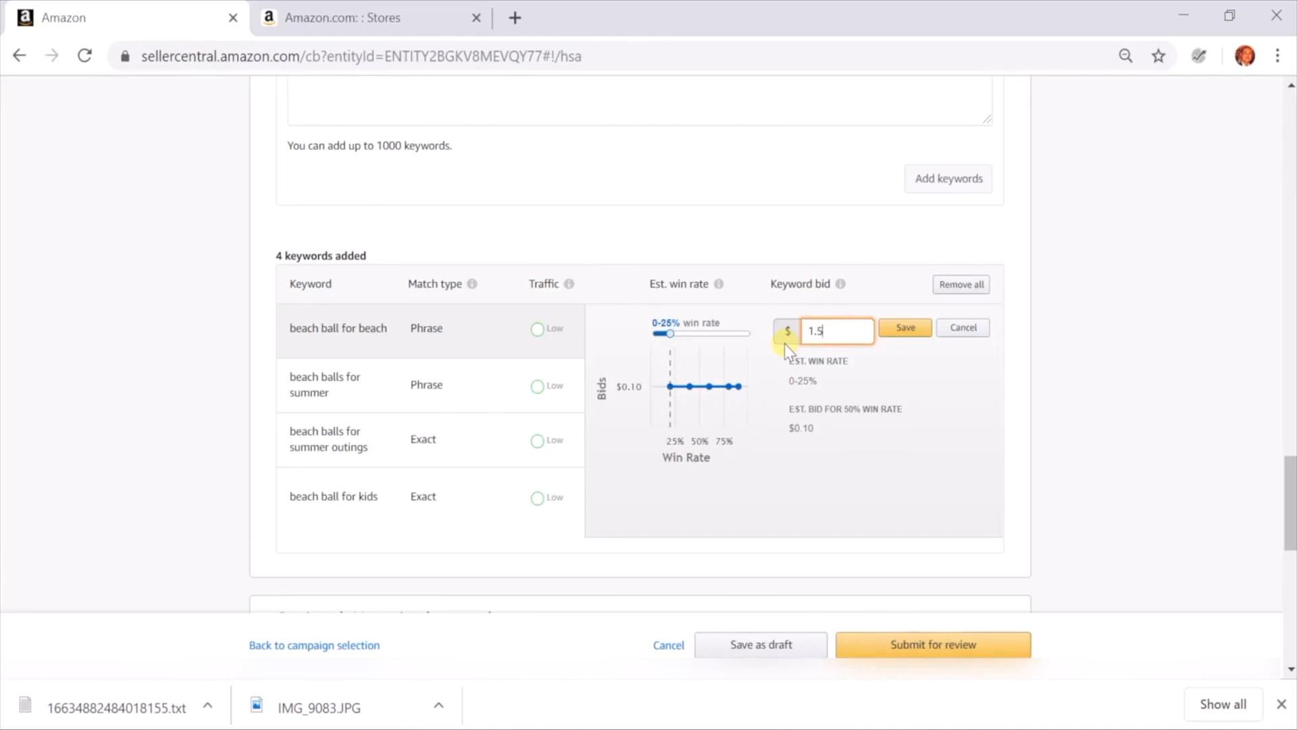
{"action": "left_click", "coordinate": [905, 328]}
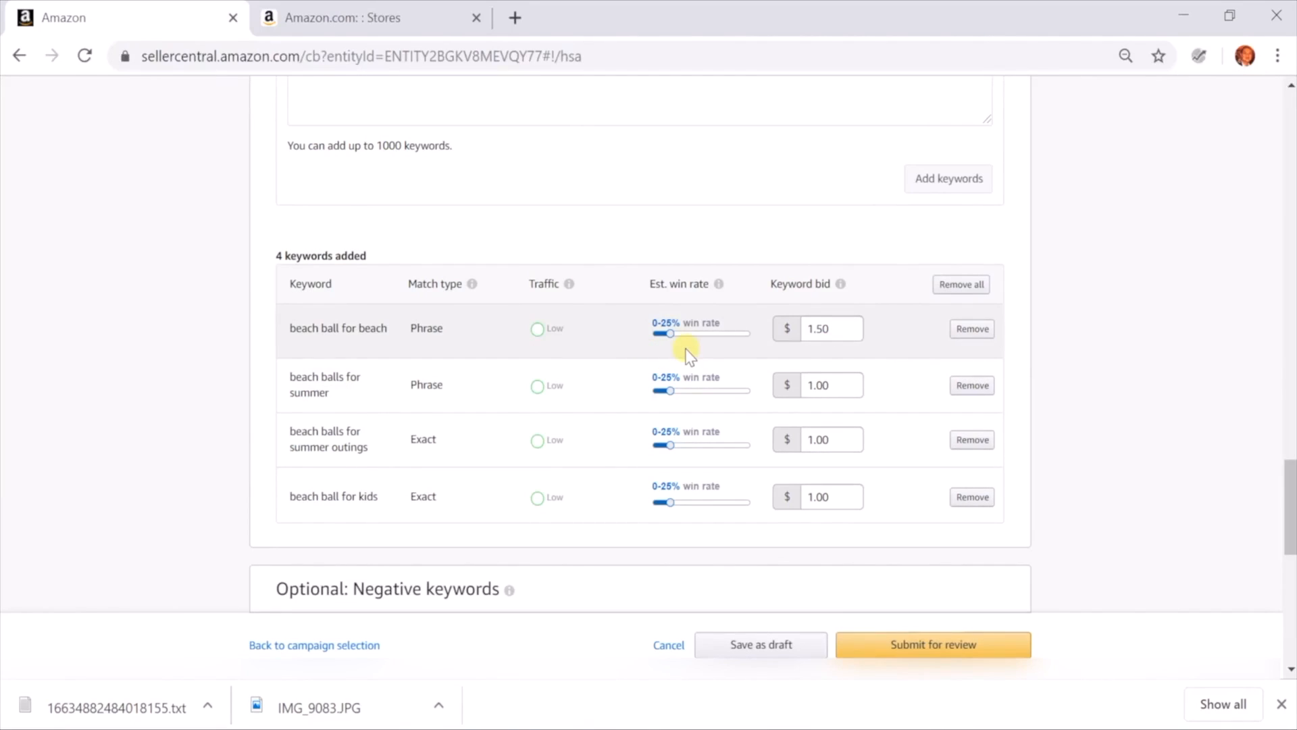
Examine the added keywords and the match type options in the optional Negative keywords section
{"action": "scroll", "coordinate": [682, 524], "scroll_direction": "down", "scroll_amount": 2}
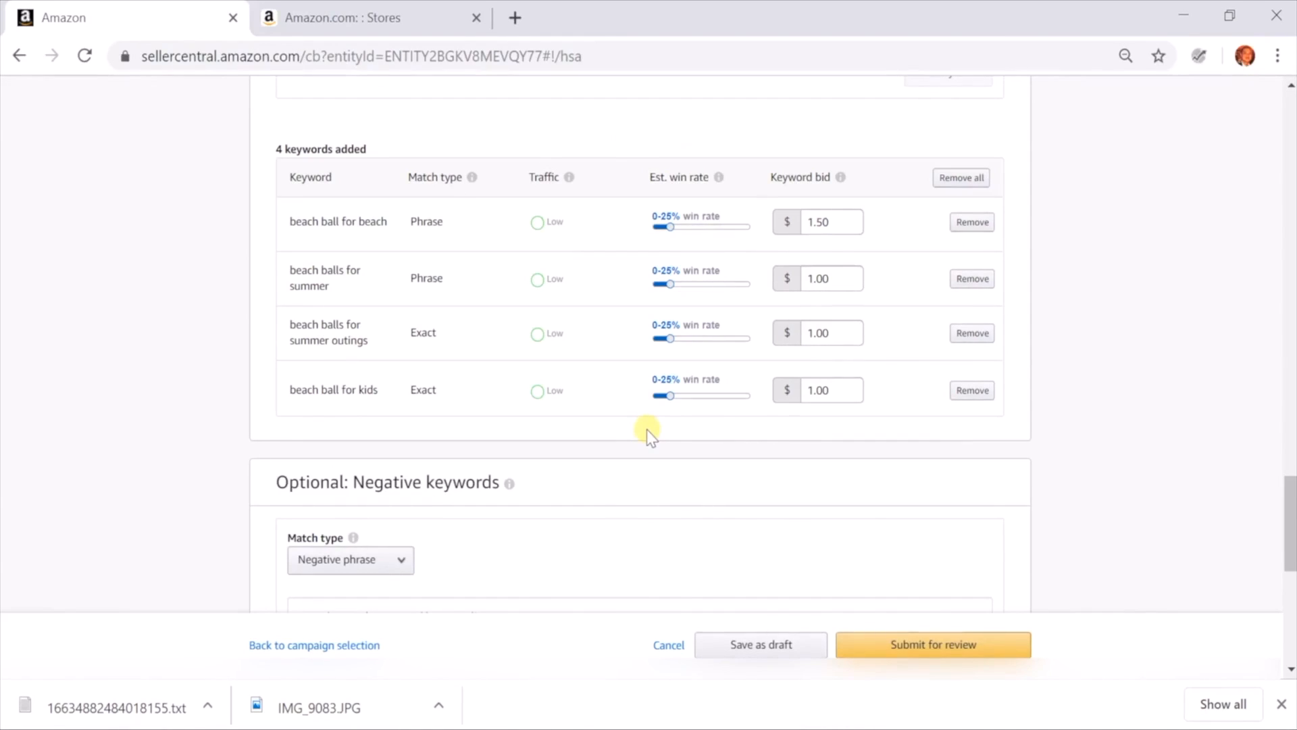
{"action": "scroll", "coordinate": [650, 475], "scroll_direction": "down", "scroll_amount": 5}
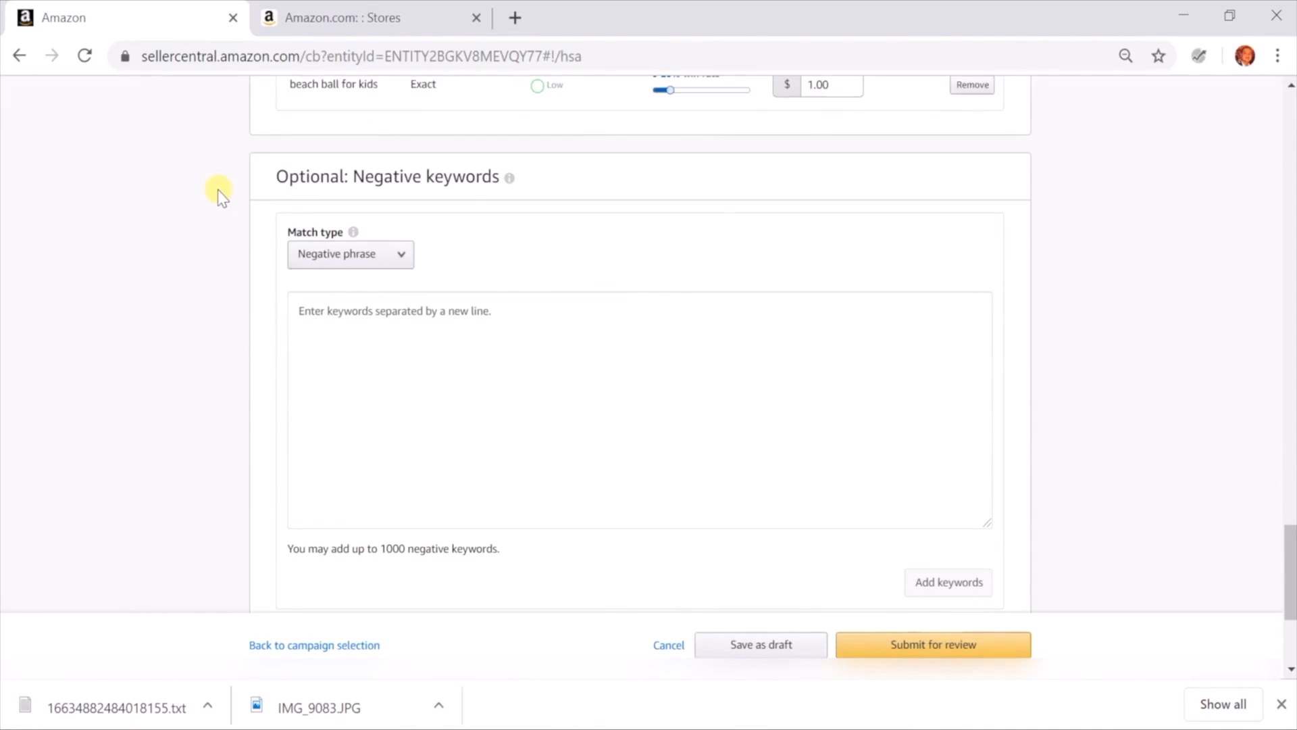
{"action": "left_click", "coordinate": [369, 255]}
{"action": "left_click", "coordinate": [369, 255]}
{"action": "left_click", "coordinate": [369, 255]}
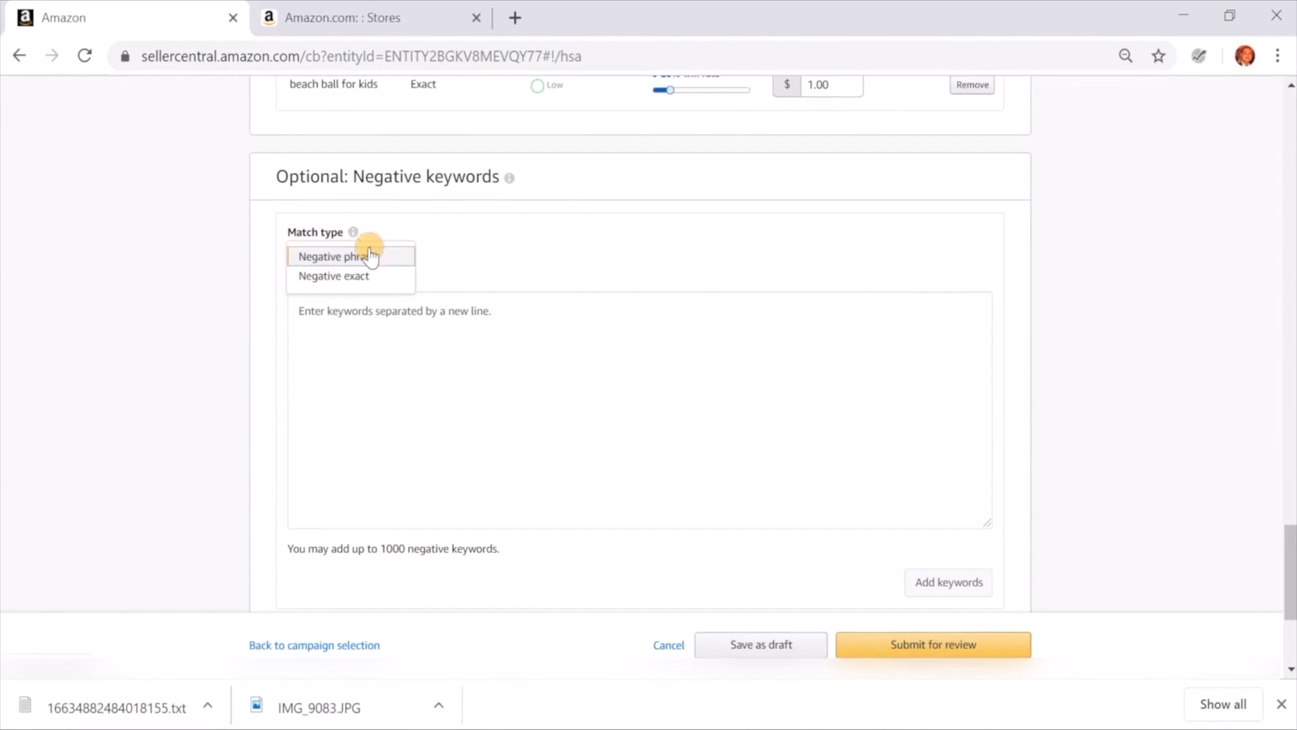
{"action": "left_click", "coordinate": [511, 250]}
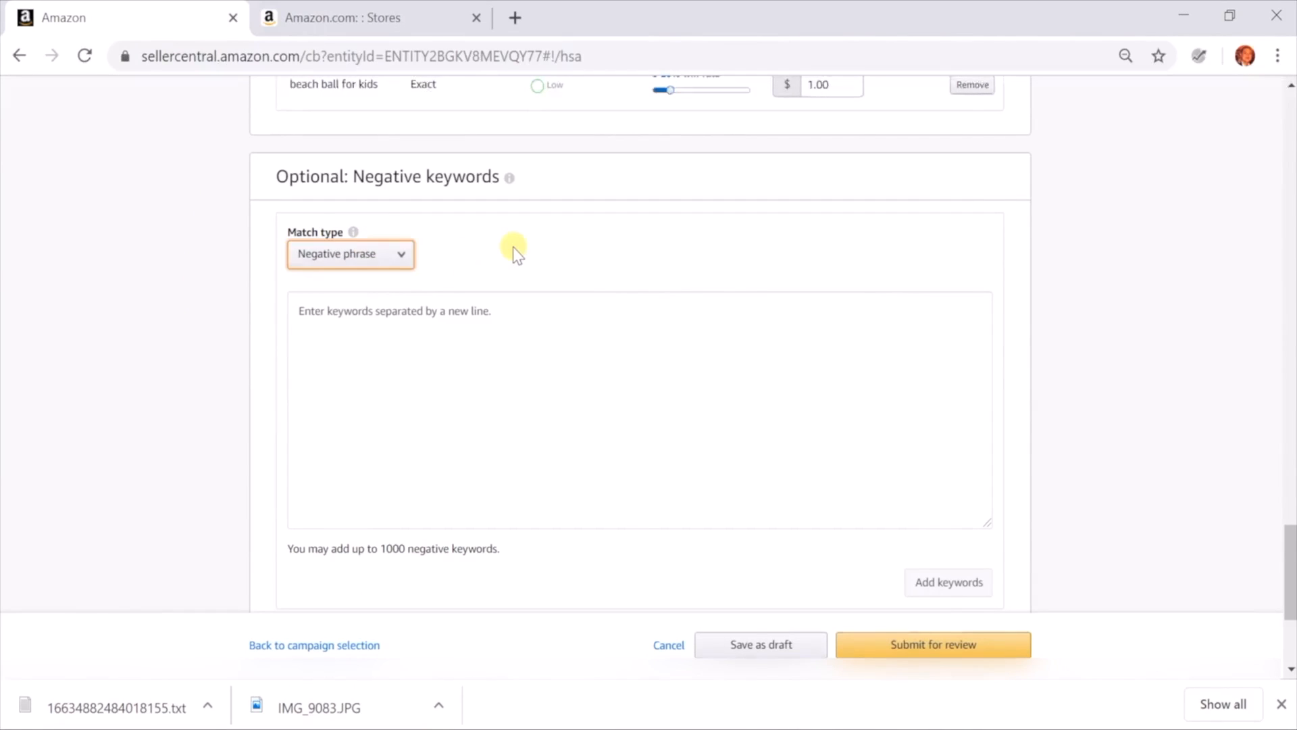
{"action": "scroll", "coordinate": [513, 246], "scroll_direction": "up", "scroll_amount": 5}
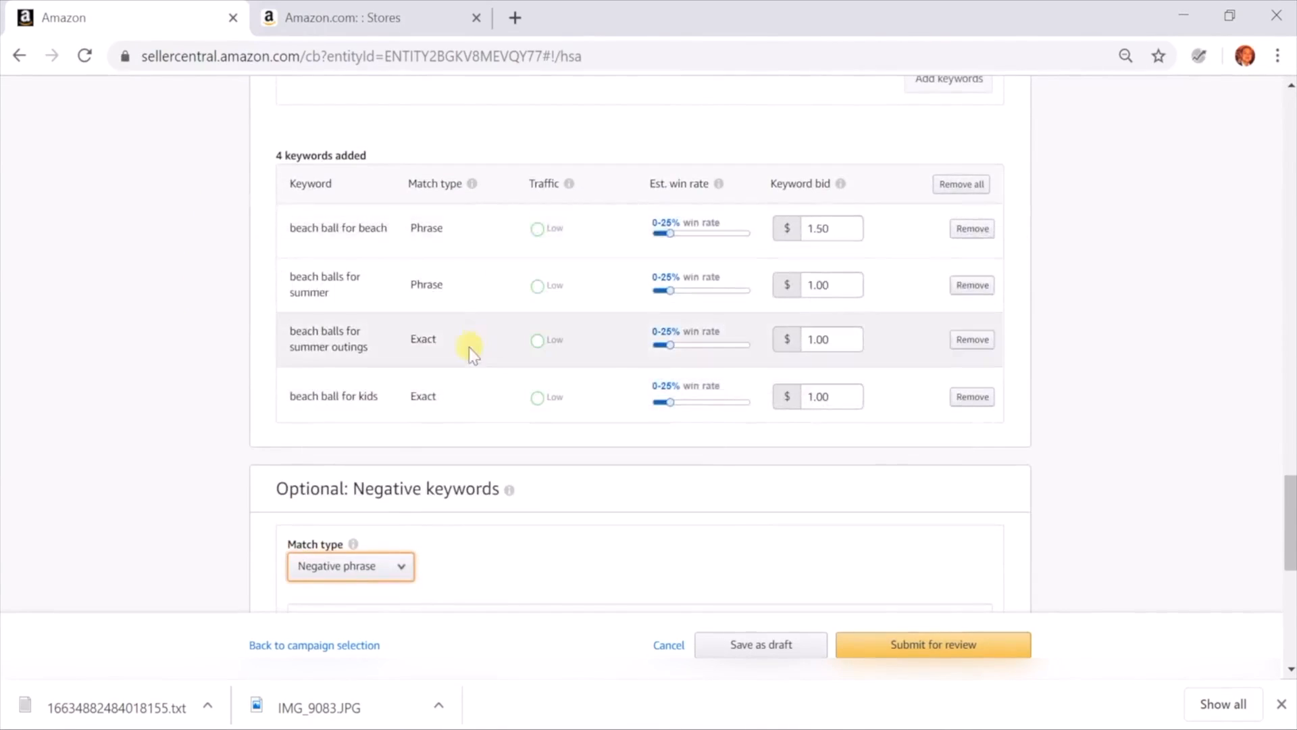
{"action": "scroll", "coordinate": [515, 501], "scroll_direction": "down", "scroll_amount": 2}
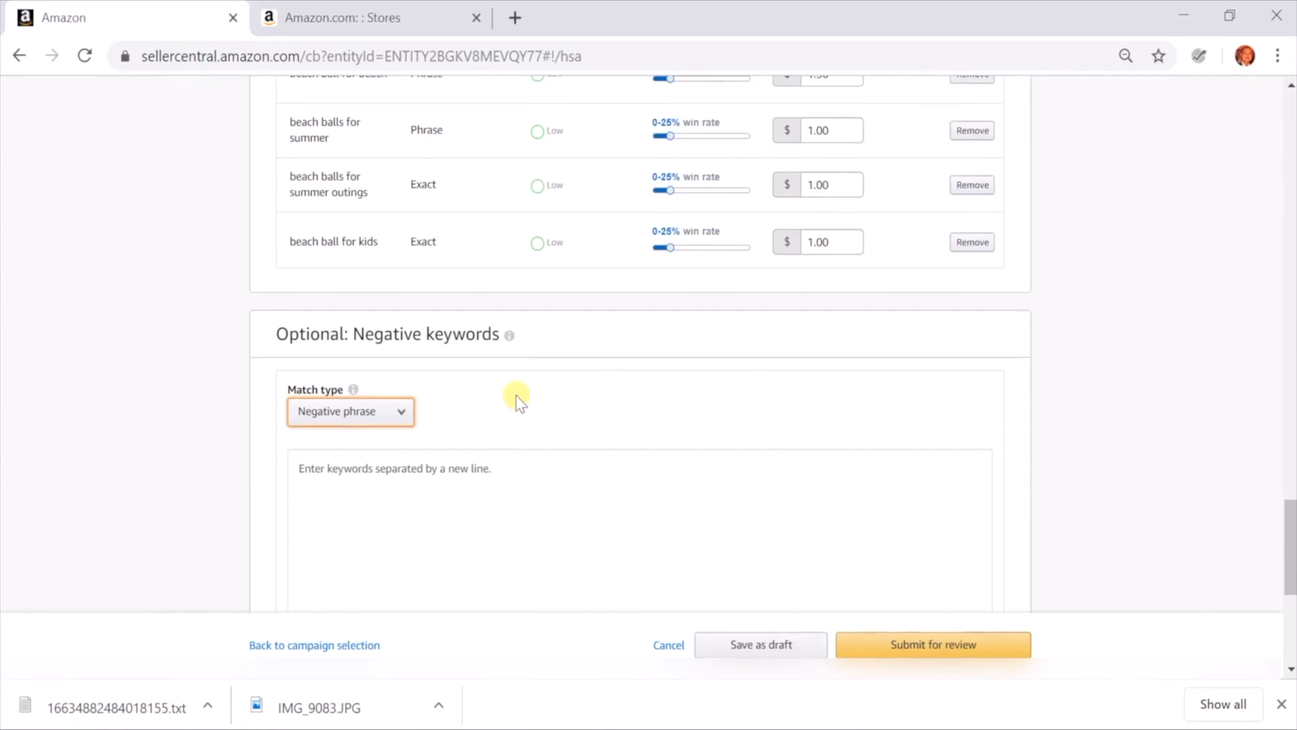
{"action": "scroll", "coordinate": [445, 331], "scroll_direction": "up", "scroll_amount": 2}
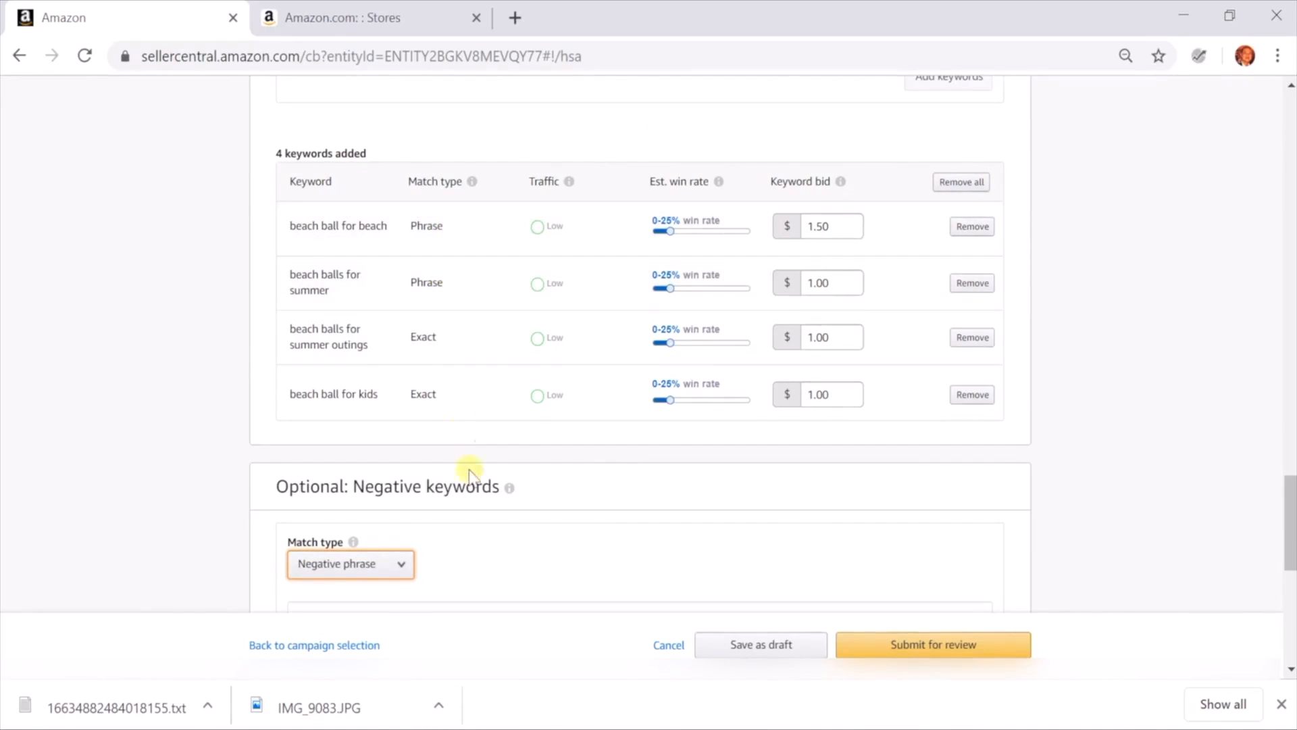
{"action": "scroll", "coordinate": [464, 469], "scroll_direction": "down", "scroll_amount": 3}
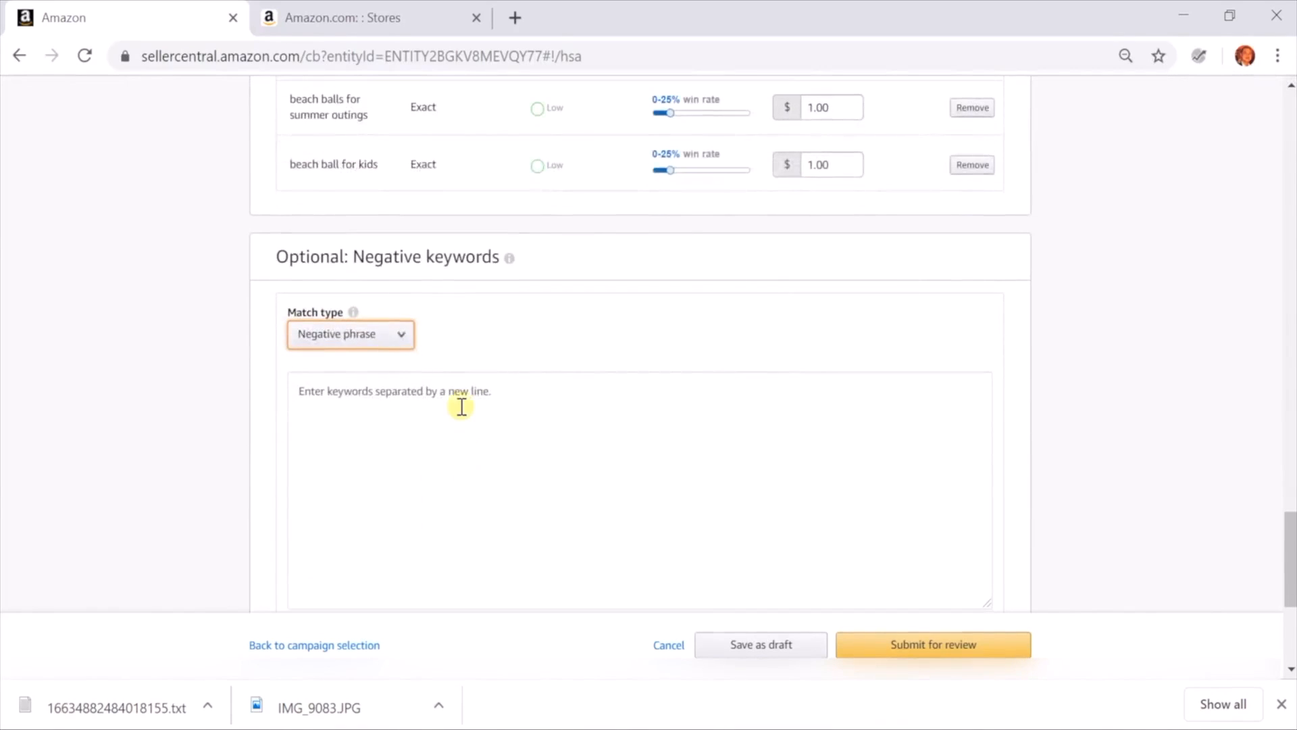
{"action": "scroll", "coordinate": [456, 405], "scroll_direction": "down", "scroll_amount": 2}
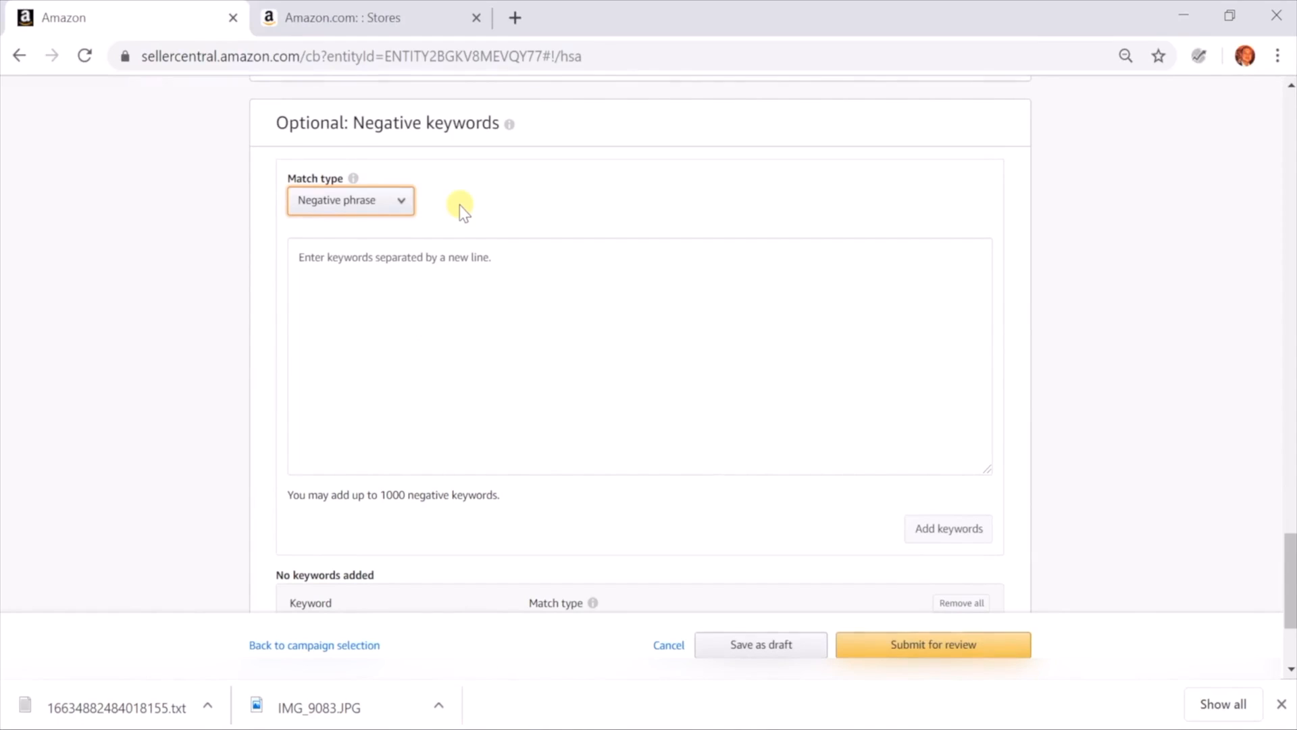
Enter "beach ball for adult" and "beach ball for women" on separate lines as negative phrase keywords
{"action": "left_click", "coordinate": [438, 338]}
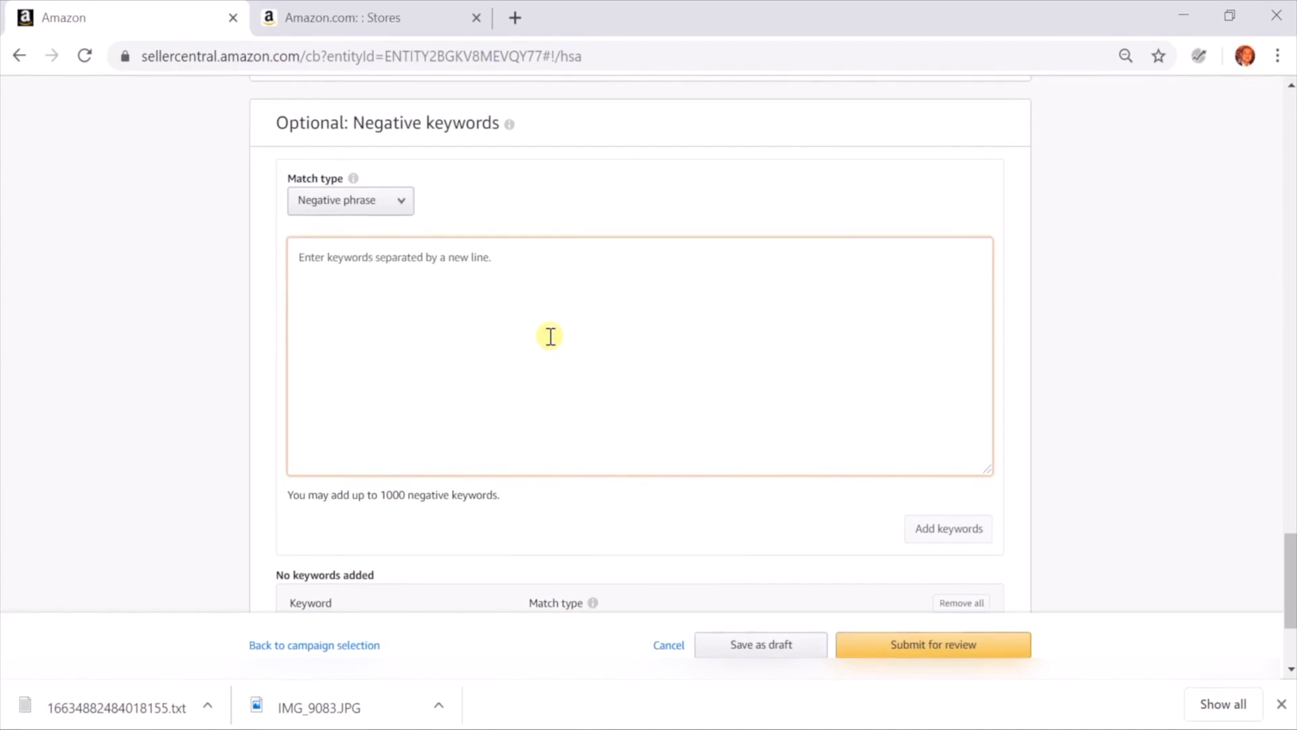
{"action": "type", "text": "beach ba"}
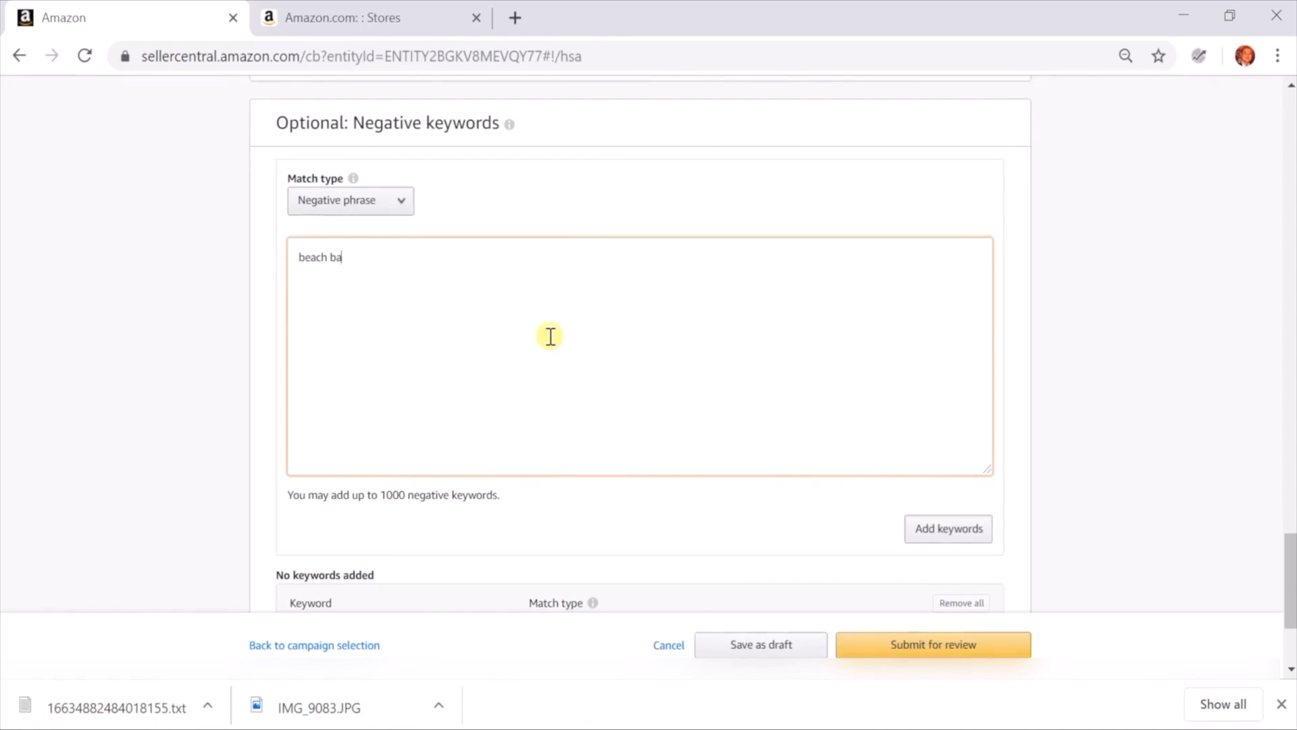
{"action": "type", "text": "ll for"}
{"action": "type", "text": " adult "}
{"action": "type", "text": "beach ball f"}
{"action": "type", "text": "or women"}
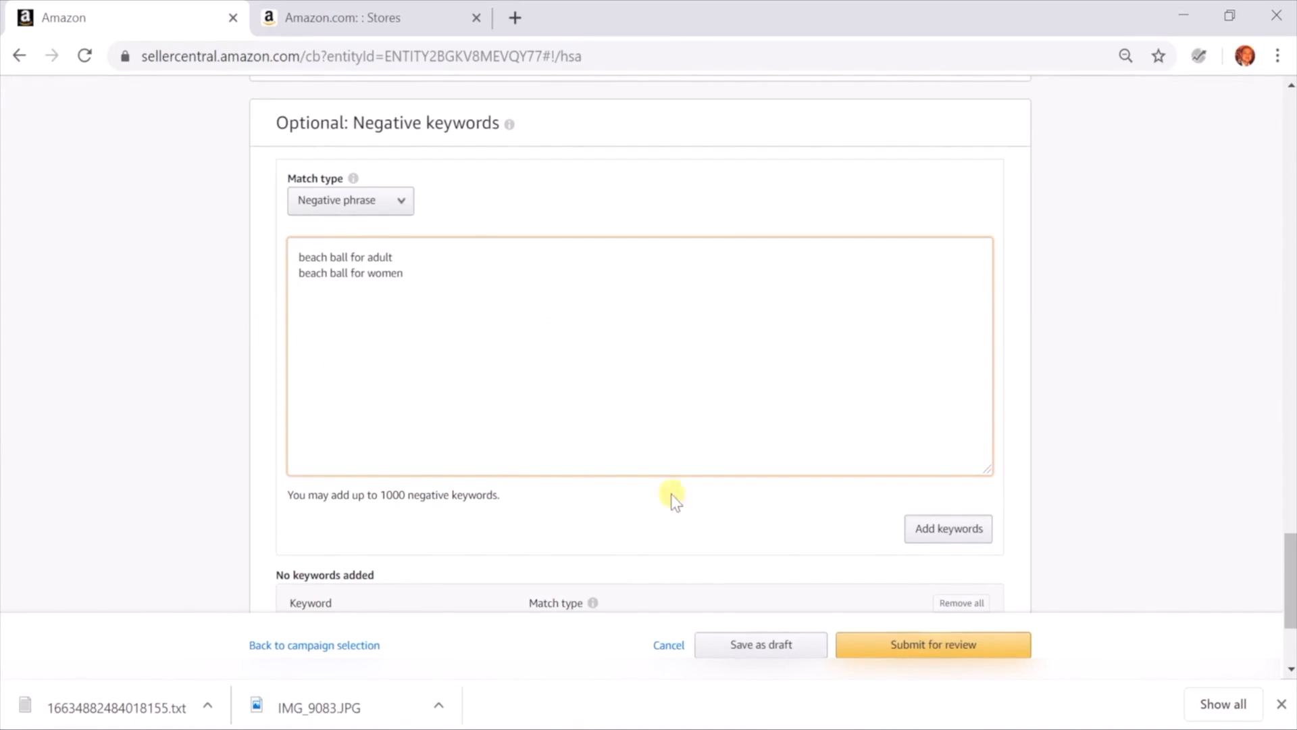
Review the campaign form from the negative keywords and submission options back up to the campaign settings
{"action": "scroll", "coordinate": [704, 535], "scroll_direction": "down", "scroll_amount": 2}
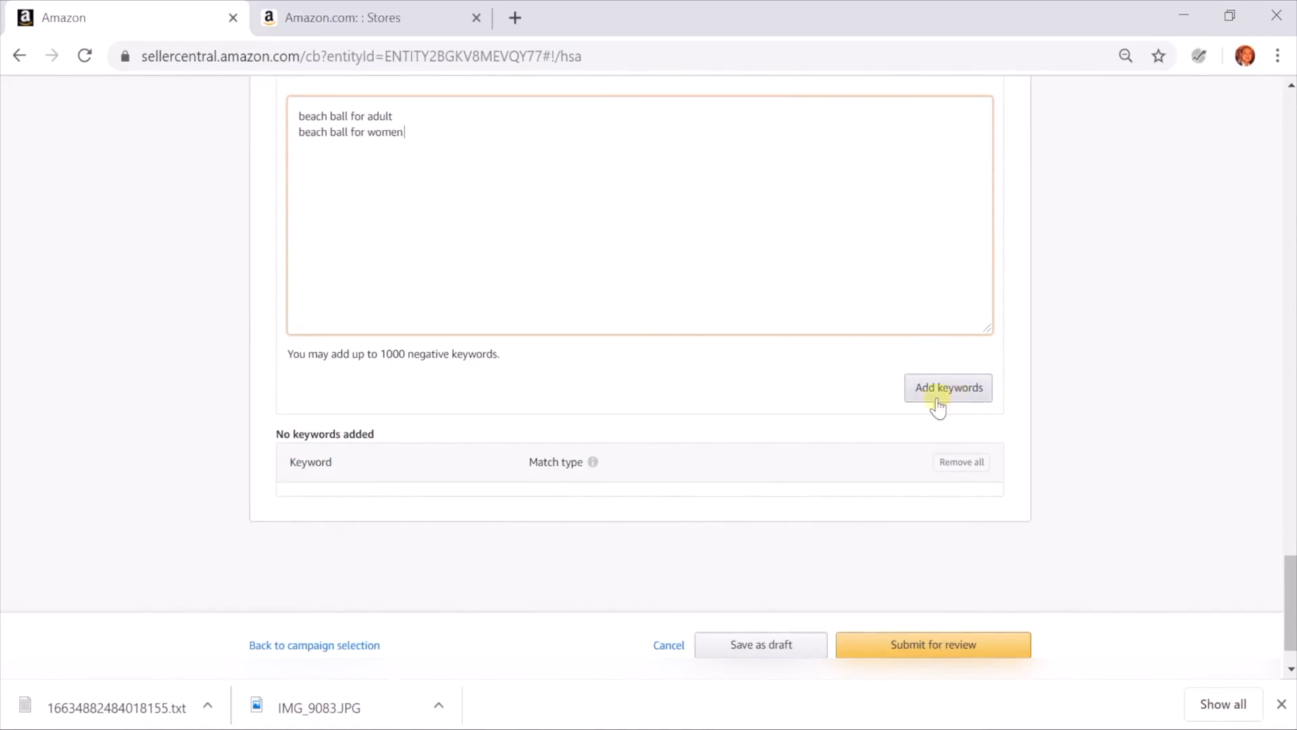
{"action": "scroll", "coordinate": [683, 408], "scroll_direction": "up", "scroll_amount": 2}
{"action": "scroll", "coordinate": [683, 407], "scroll_direction": "down", "scroll_amount": 3}
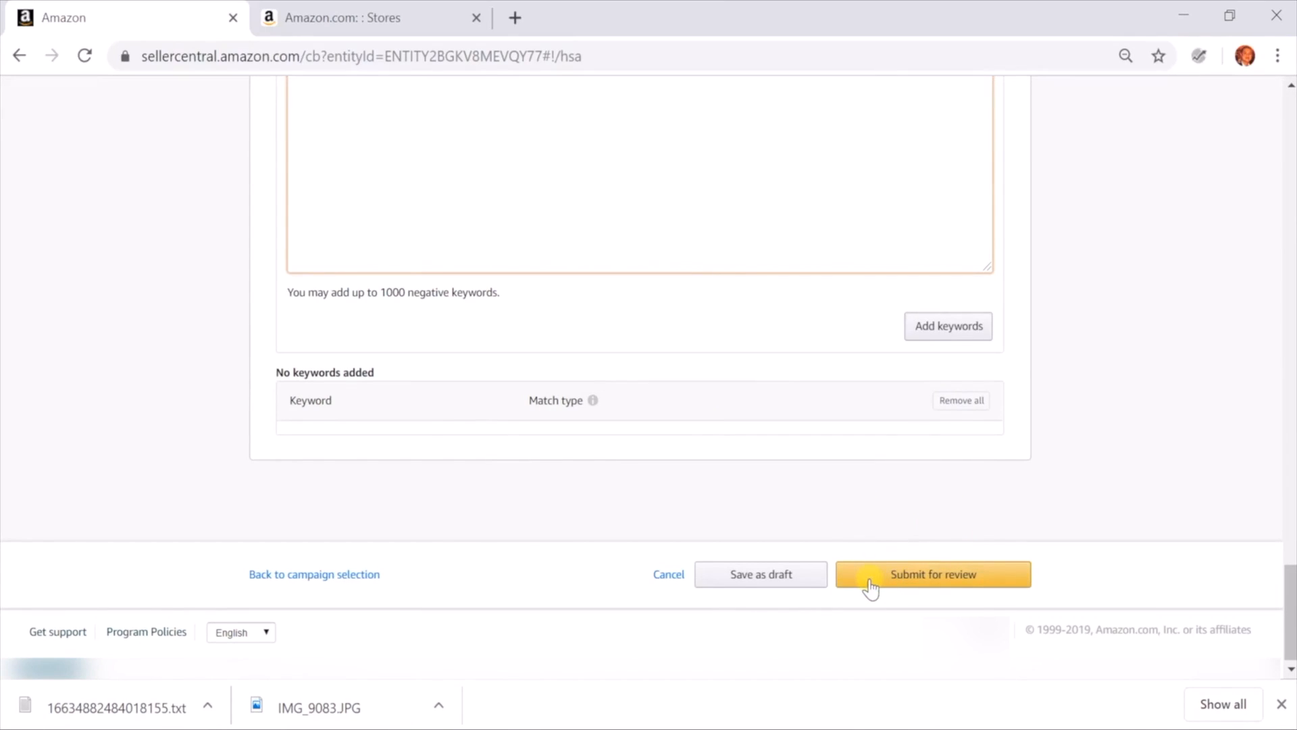
{"action": "scroll", "coordinate": [1267, 429], "scroll_direction": "up", "scroll_amount": 4}
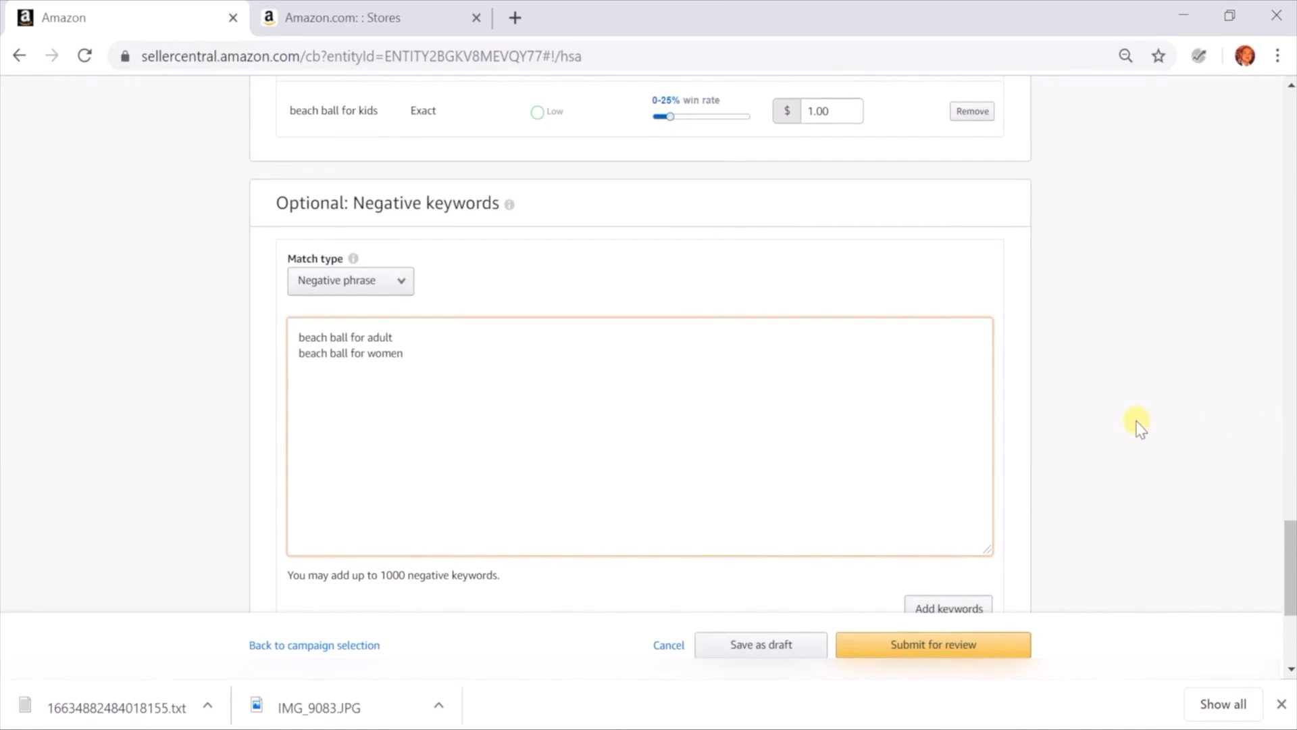
{"action": "scroll", "coordinate": [1141, 427], "scroll_direction": "up", "scroll_amount": 20}
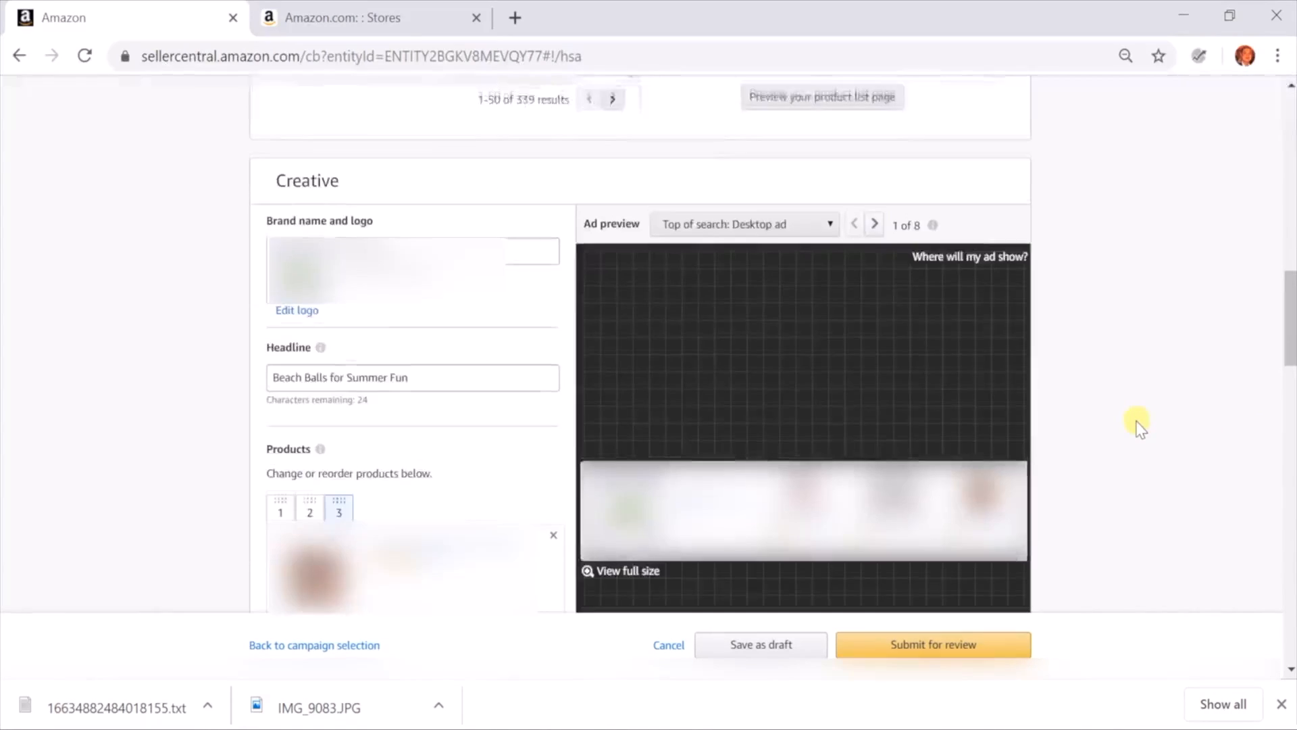
{"action": "scroll", "coordinate": [1139, 425], "scroll_direction": "up", "scroll_amount": 15}
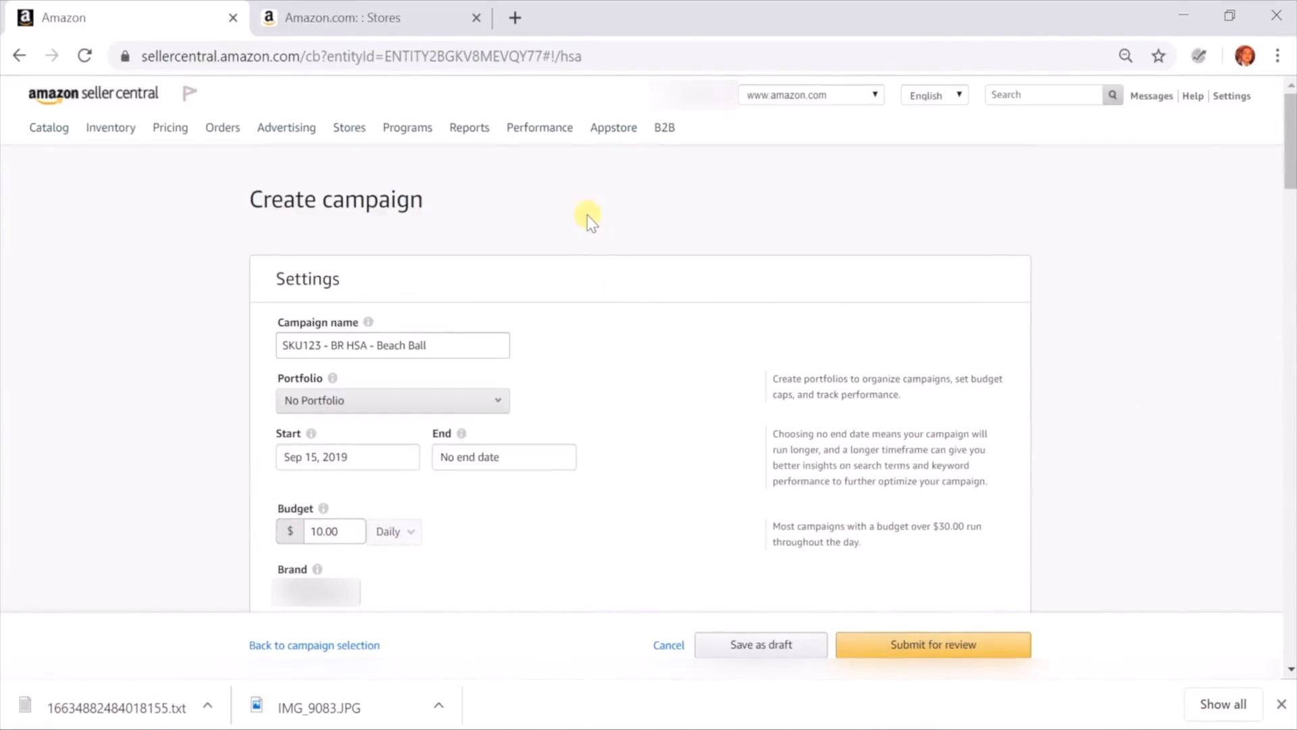